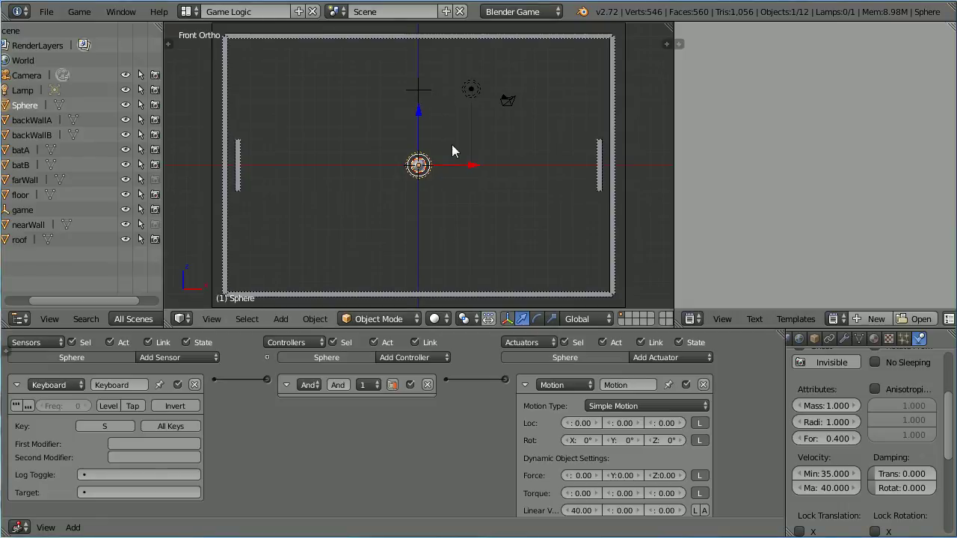
- Play a Pong test run, steering the right bat up and down with the arrow keys, then stop
key(p)
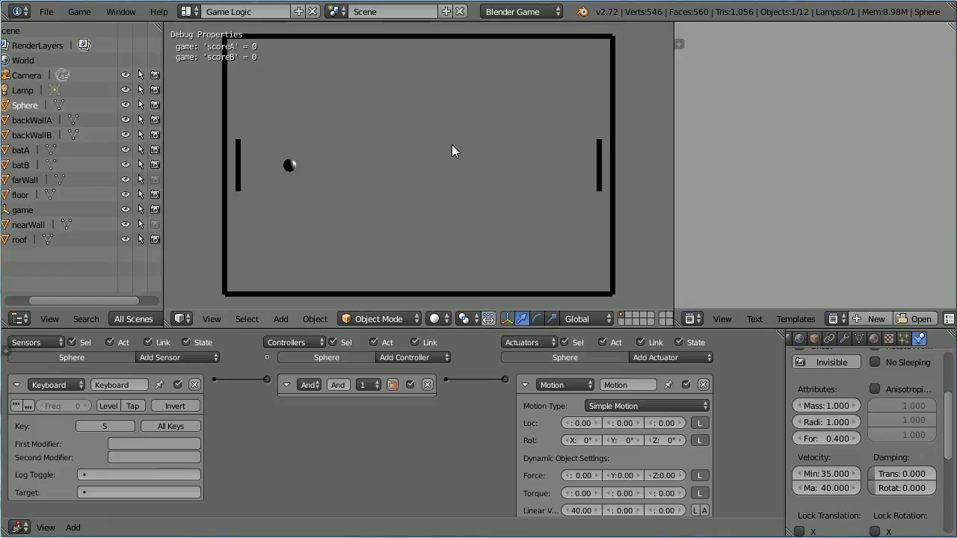
key(Down)
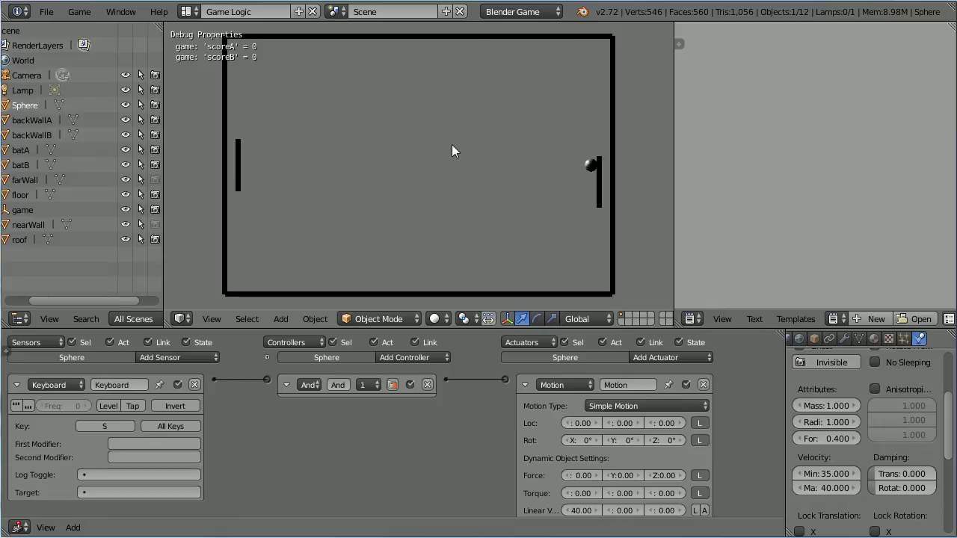
key(Up)
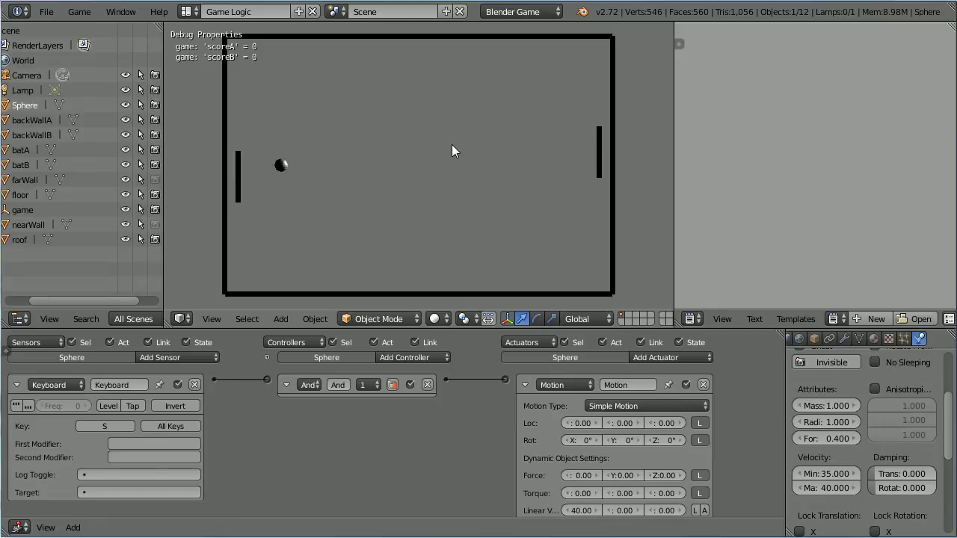
key(Down)
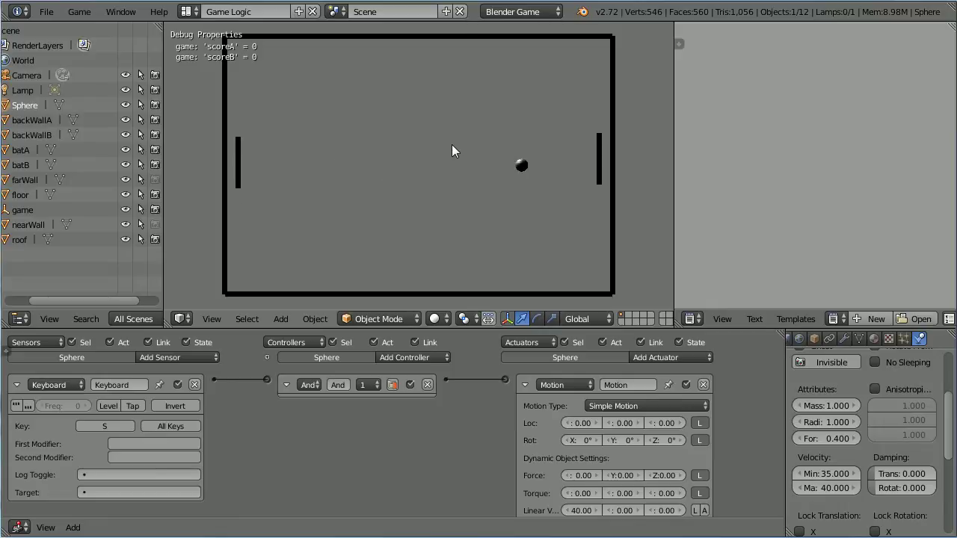
key(Up)
key(Down)
key(Escape)
- Start a new file in the Game Logic layout with the Blender Game engine
click(47, 12)
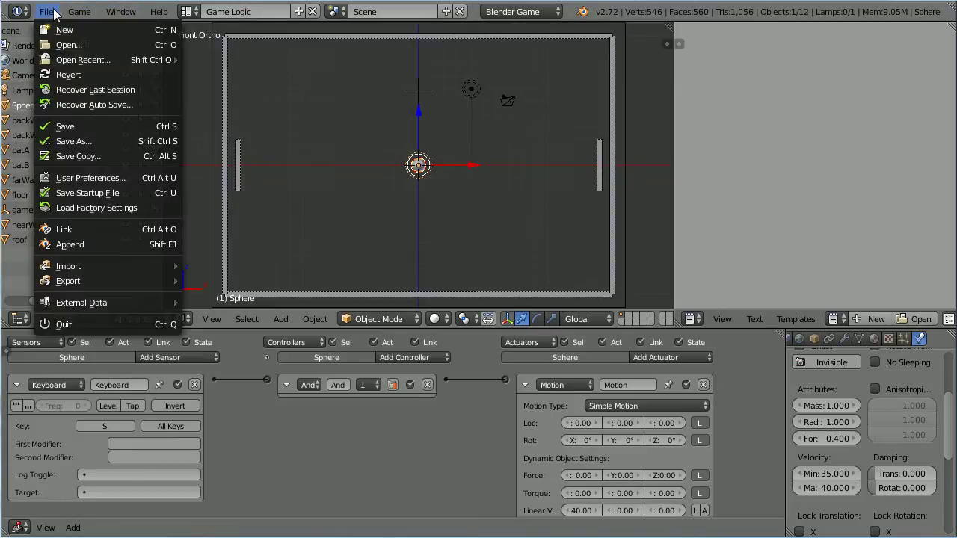
click(64, 30)
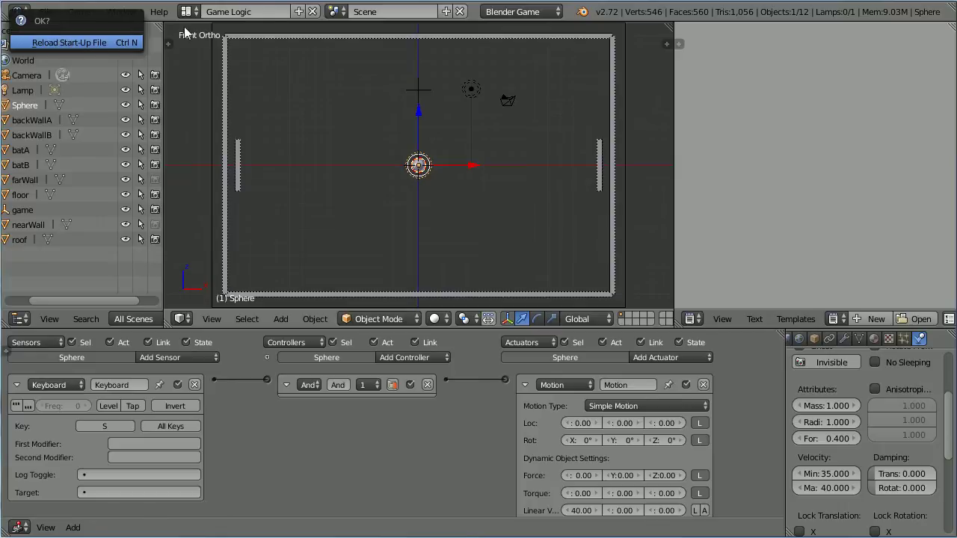
key(Return)
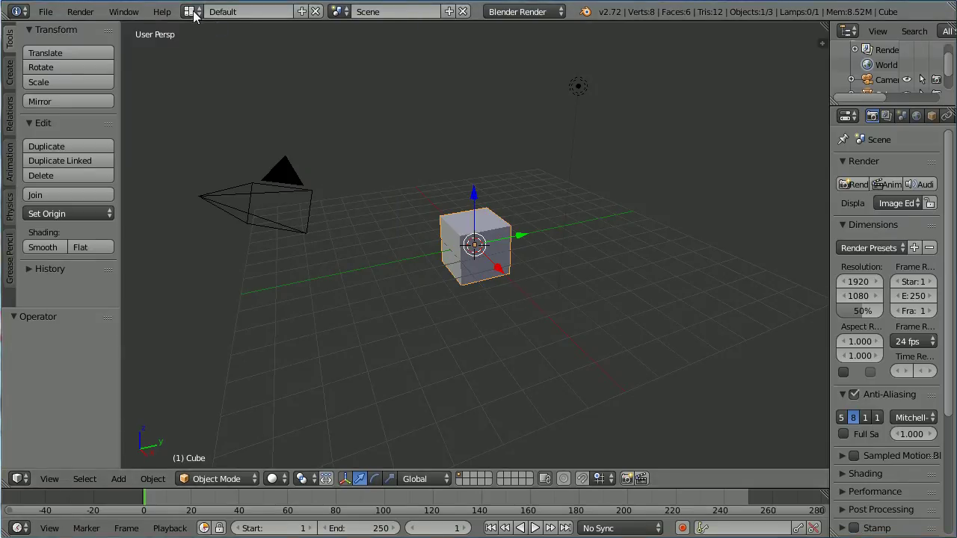
click(190, 12)
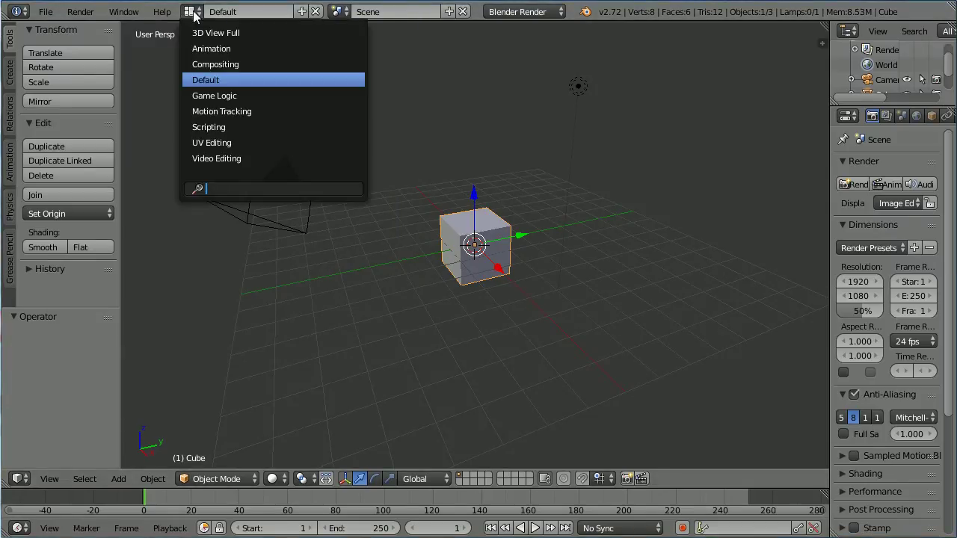
click(255, 97)
click(533, 13)
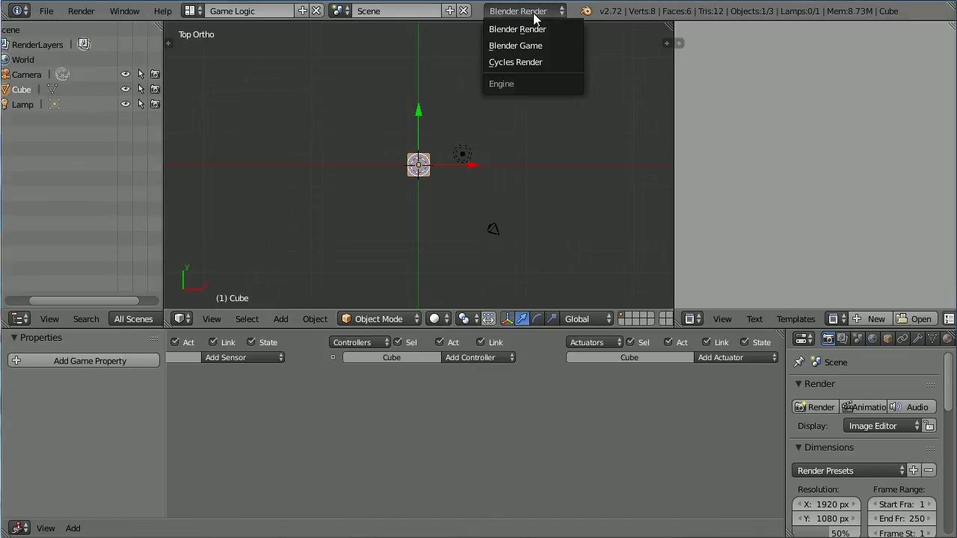
click(553, 45)
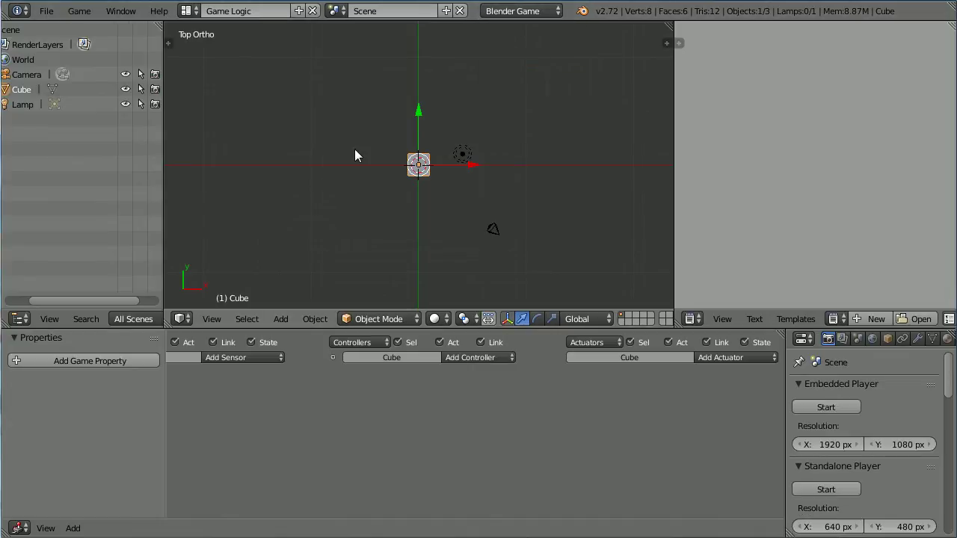
- Switch to the front view and scale the default cube by 2
click(211, 318)
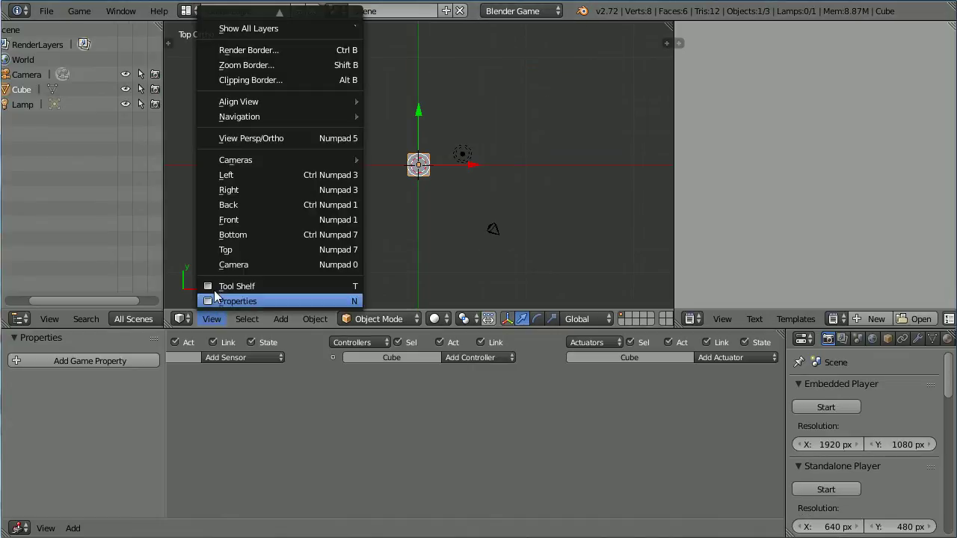
click(229, 220)
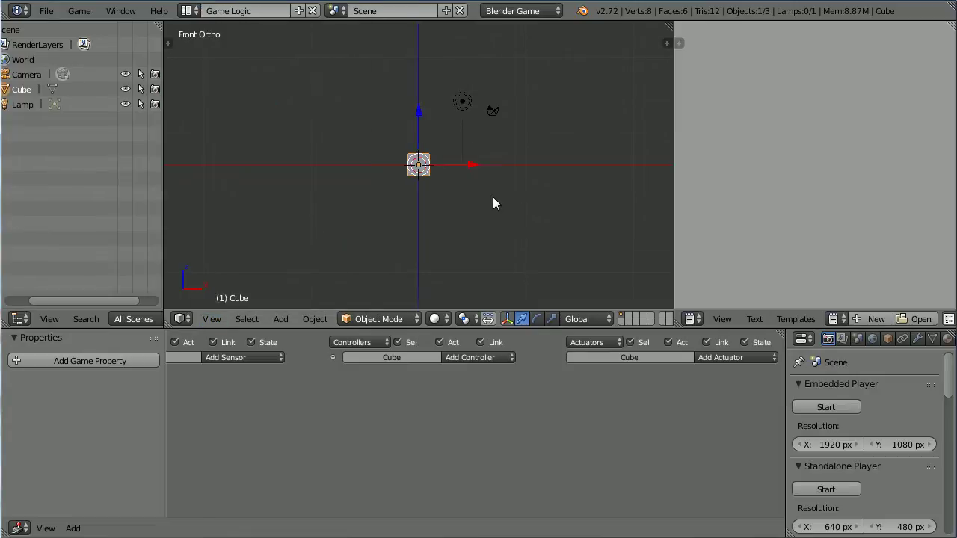
text(s)
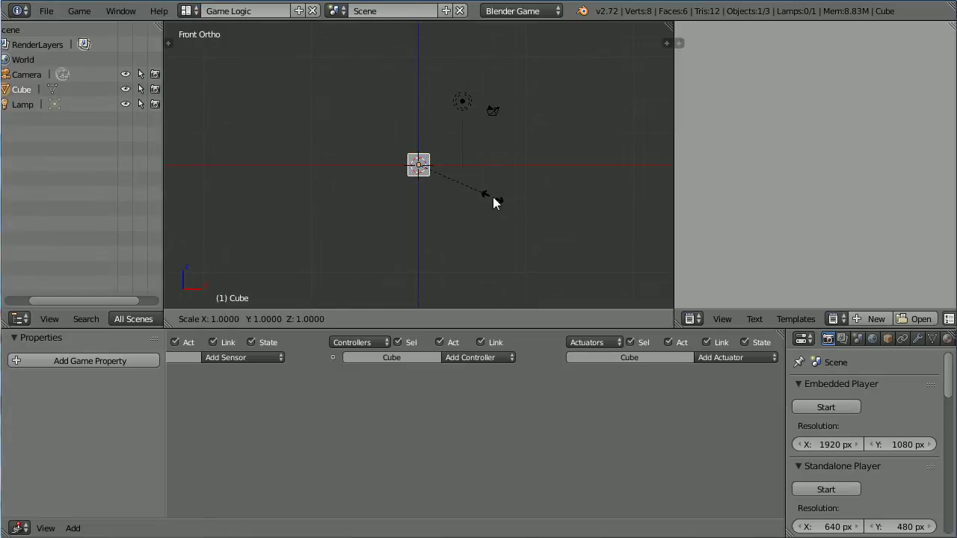
text(2)
key(Return)
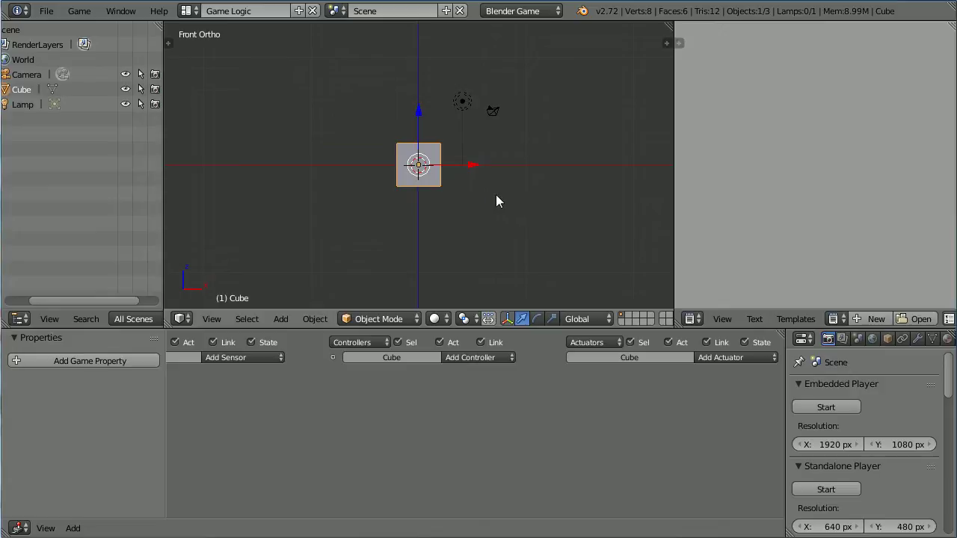
- Set the cube's Location X to 14 and Scale X to 0.2 in Object properties
click(888, 342)
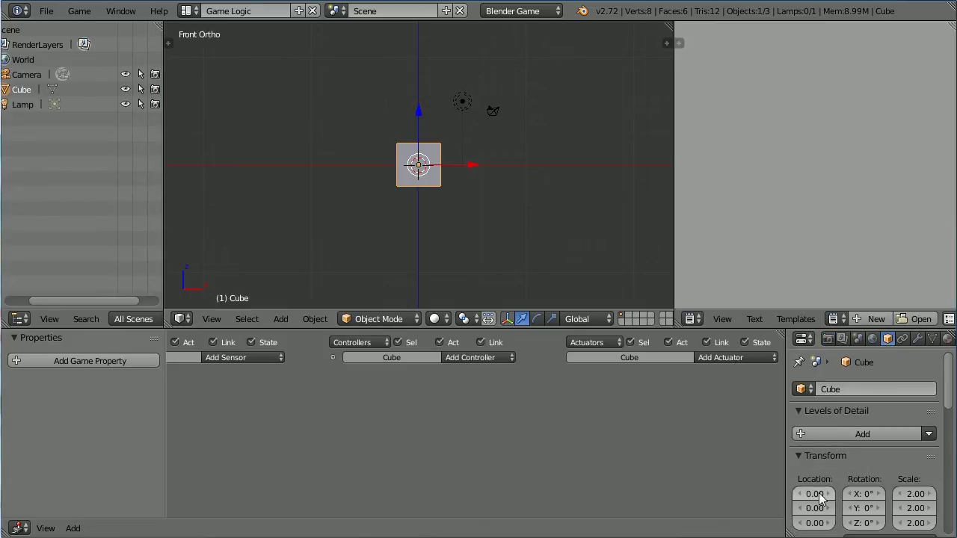
text(14)
key(Return)
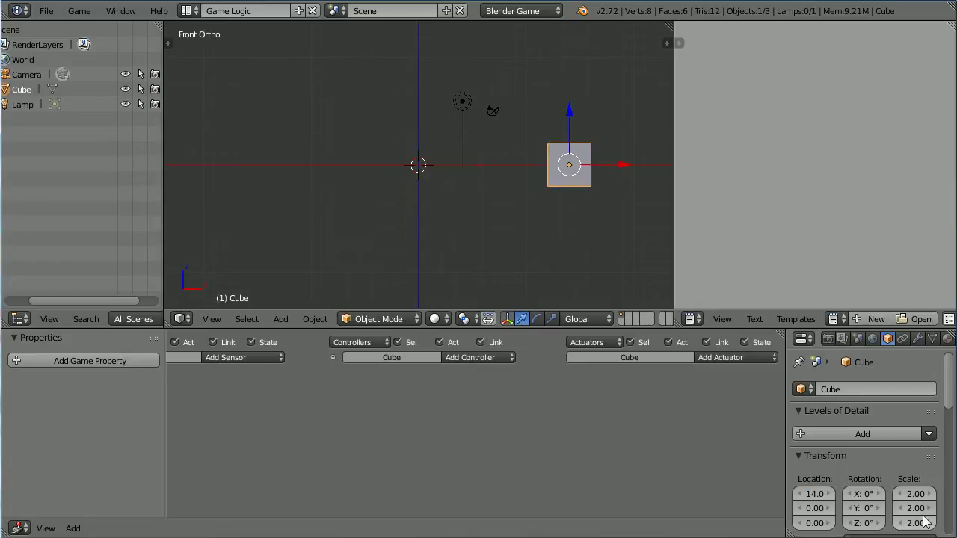
click(913, 493)
key(BackSpace)
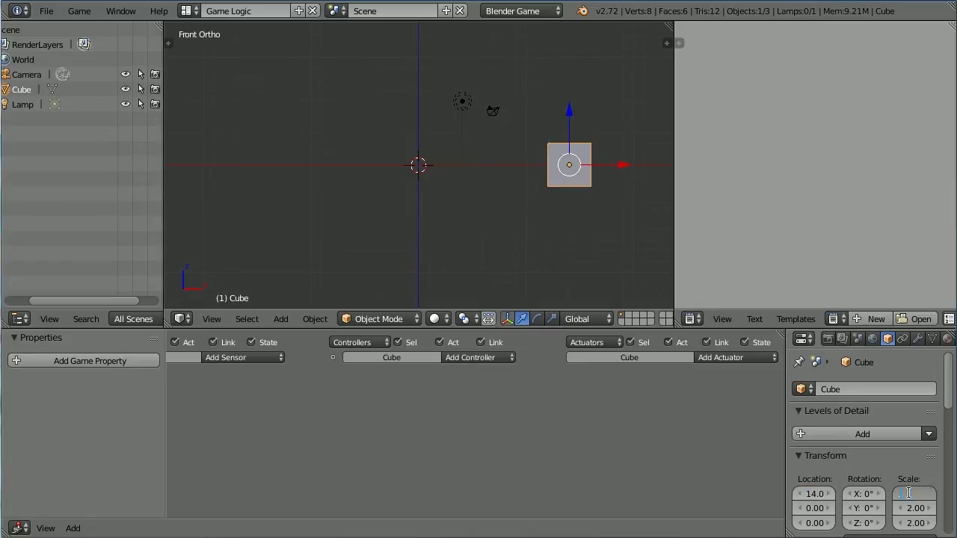
text(.2)
key(Return)
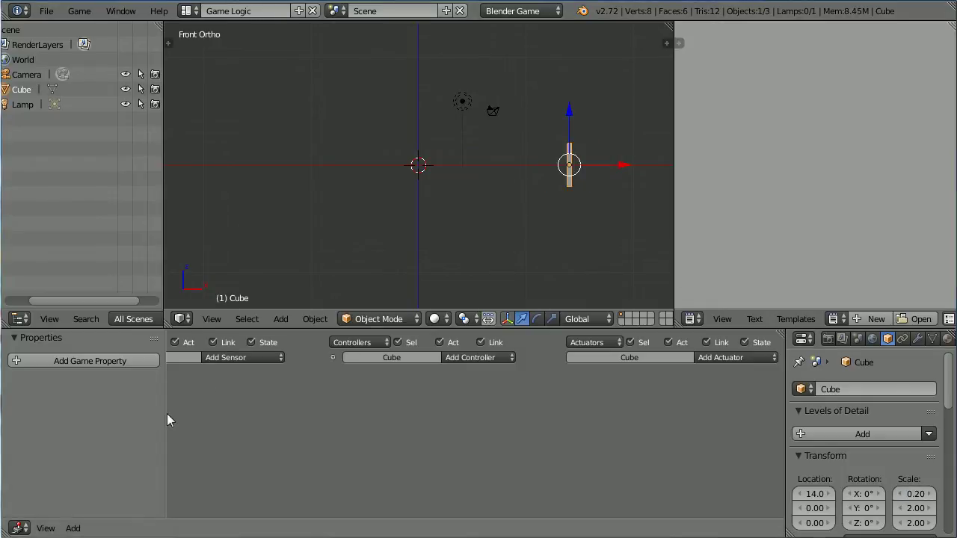
- Add a Keyboard sensor set to Up Arrow and a Motion actuator to the cube
key(n)
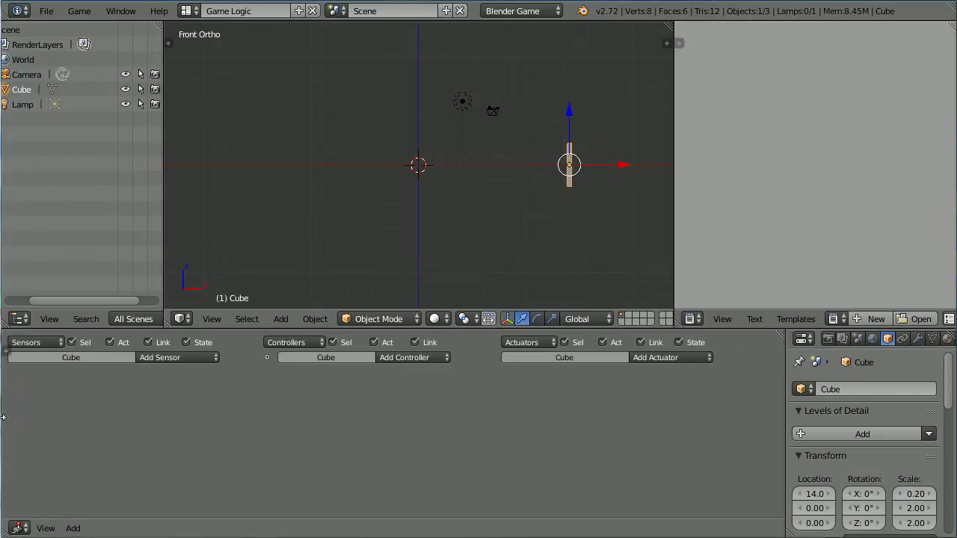
click(184, 362)
click(193, 277)
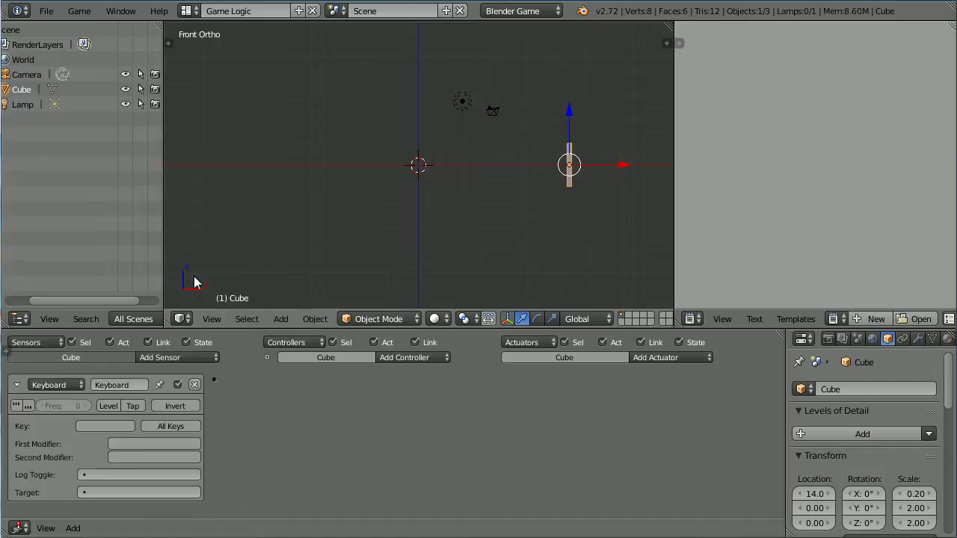
click(654, 357)
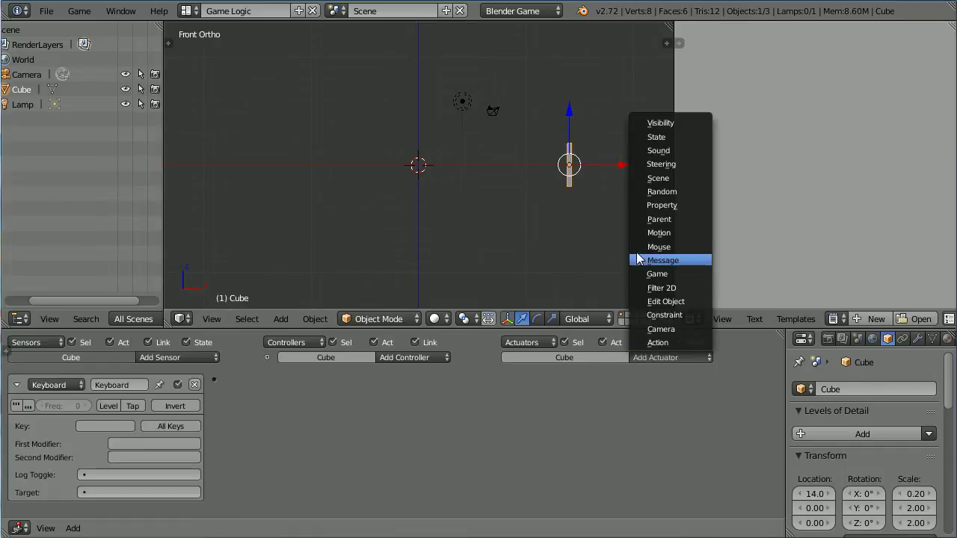
click(701, 232)
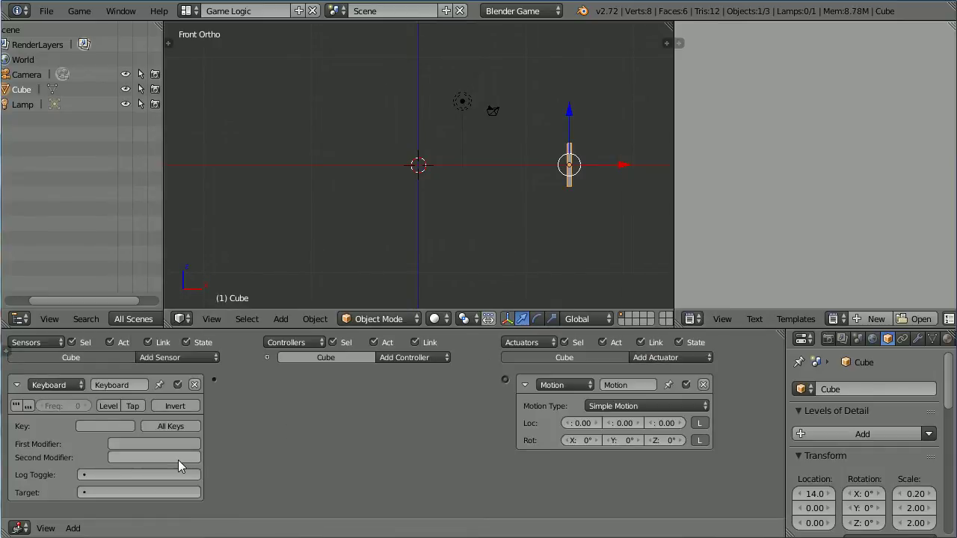
click(119, 423)
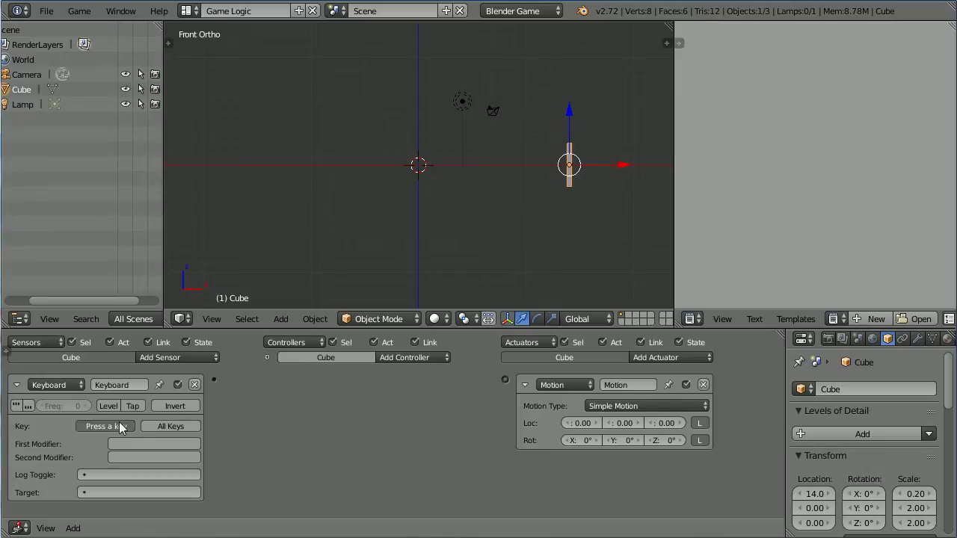
key(Up)
- Give the Motion actuator a Loc Z step of 0.10 and link the sensor to it
click(667, 423)
key(BackSpace)
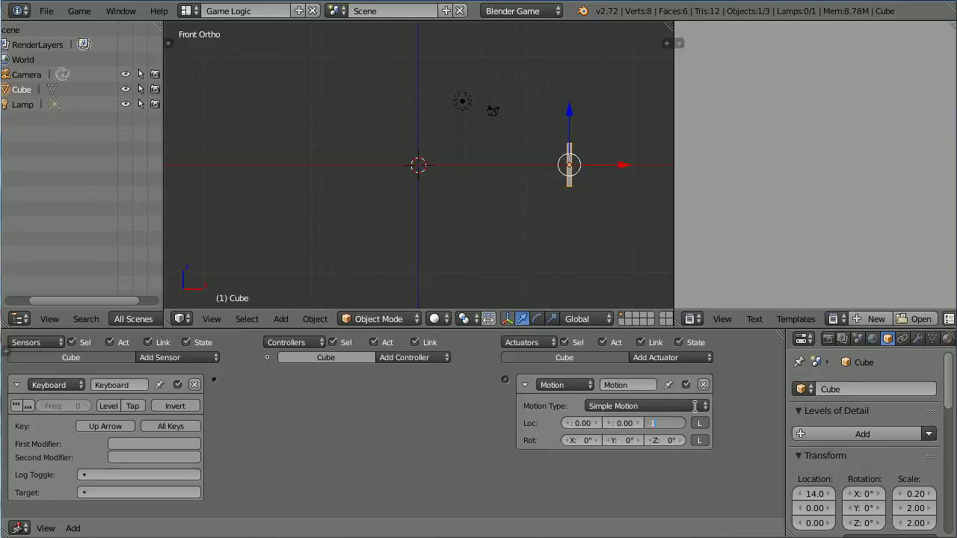
key(Return)
drag(215, 379, 506, 377)
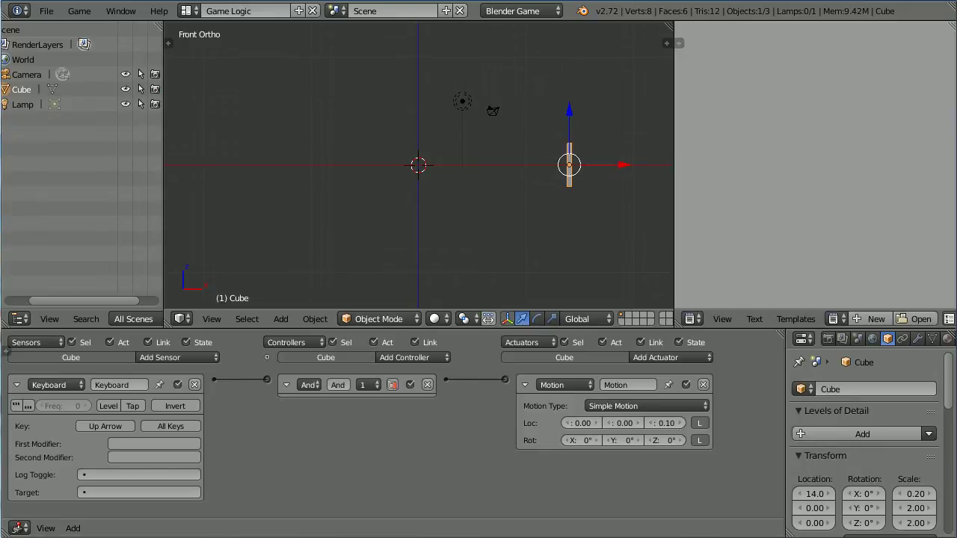
click(16, 385)
- Add a second Keyboard sensor and a Motion actuator with Loc Z -0.1, linked together
click(526, 385)
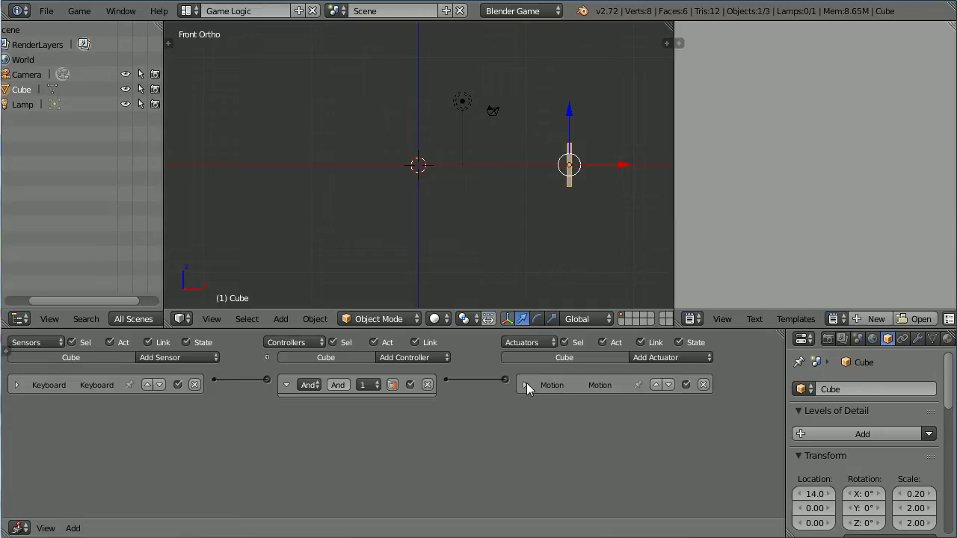
click(180, 355)
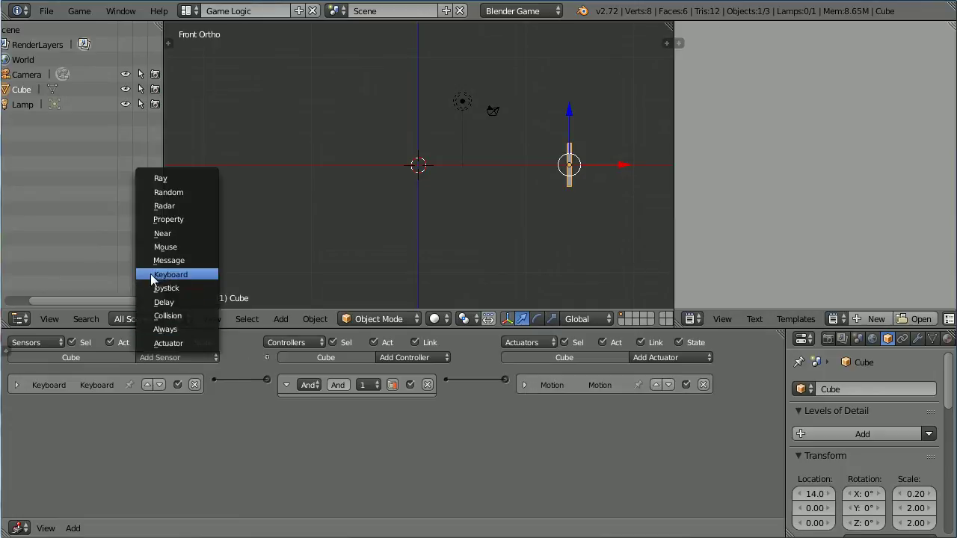
click(193, 275)
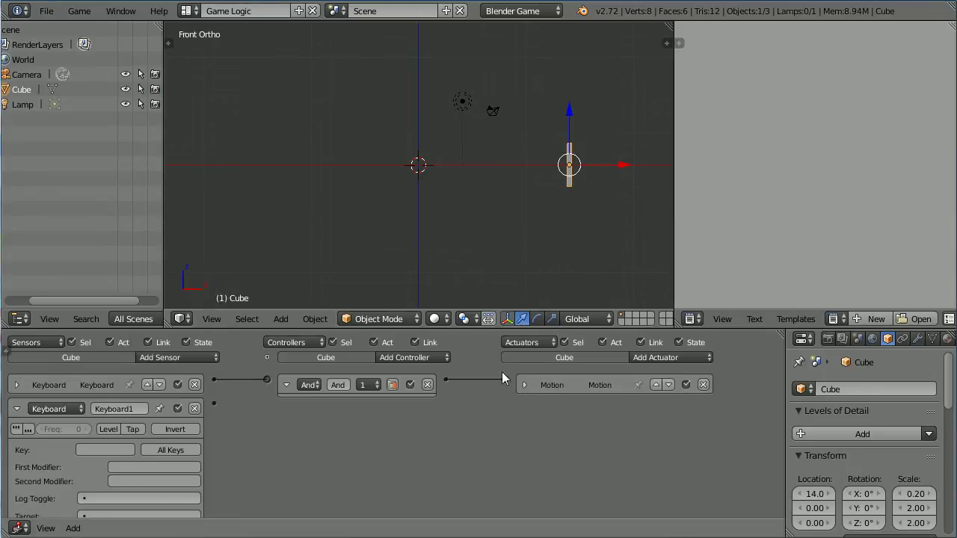
click(681, 355)
click(678, 231)
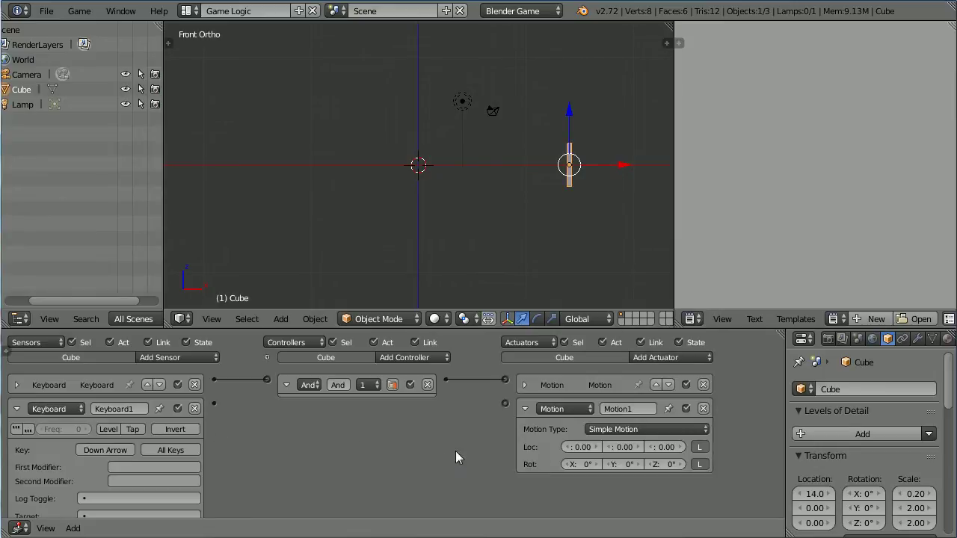
click(673, 447)
key(BackSpace)
text(-.1)
key(Return)
drag(320, 409, 505, 404)
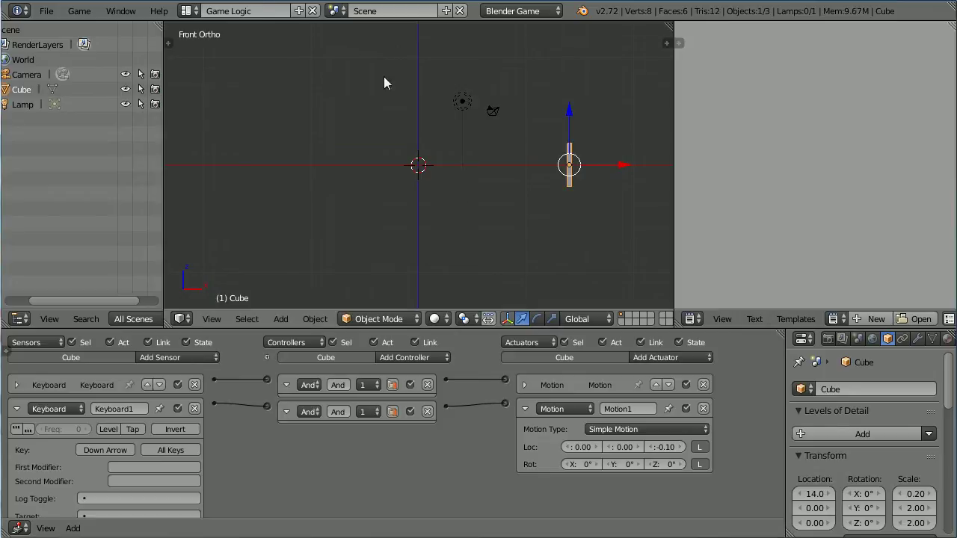
- Rename the cube batB and set its material's physics elasticity to 1.000
click(849, 388)
text(bat)
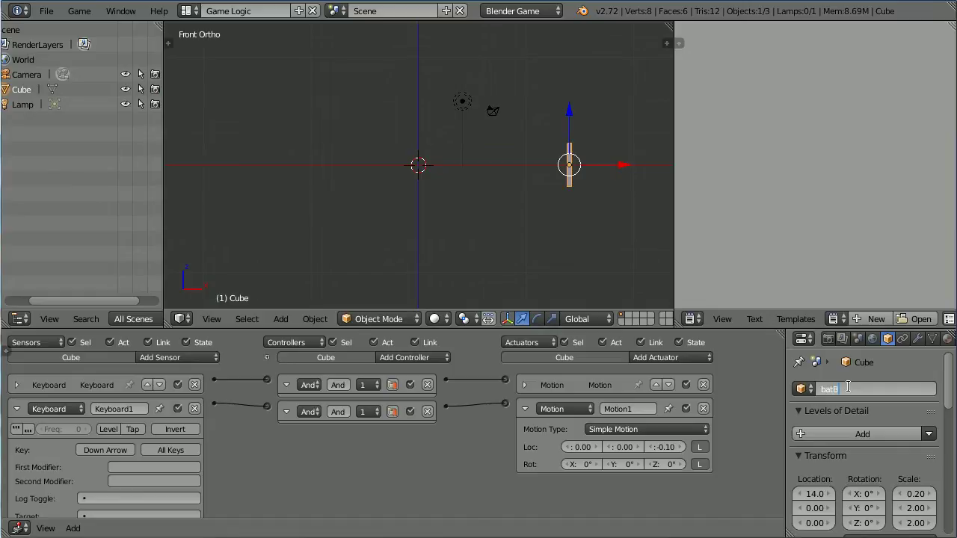
text(B)
key(Return)
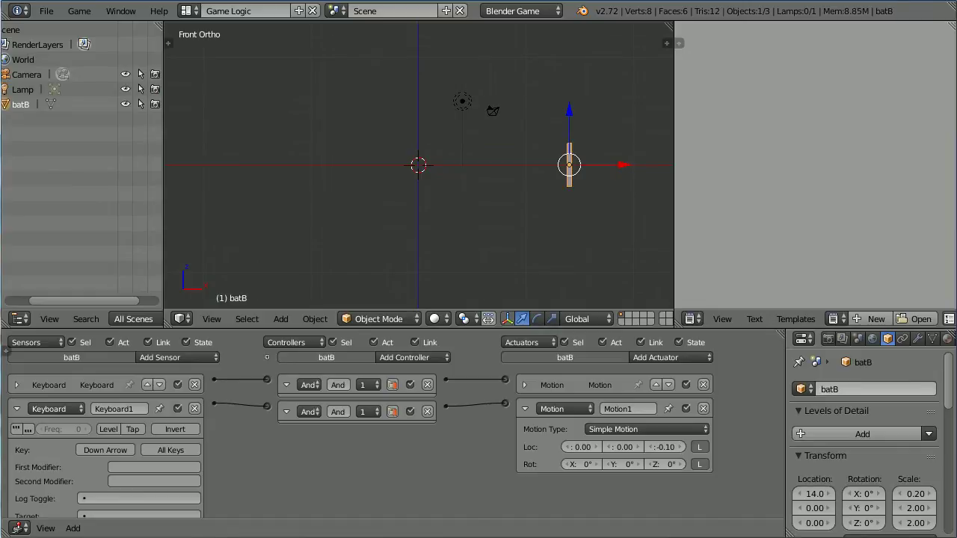
click(947, 338)
drag(947, 376, 954, 483)
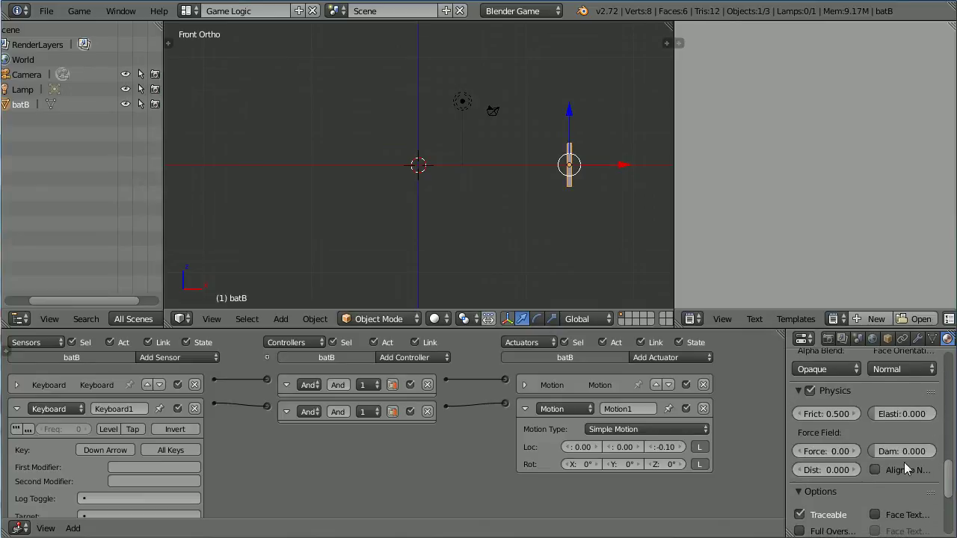
click(899, 417)
text(1)
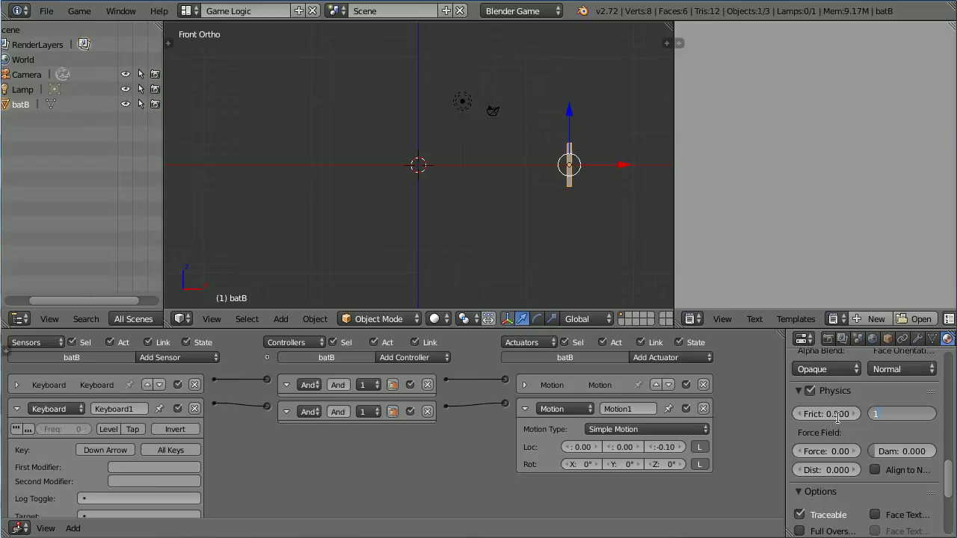
key(Return)
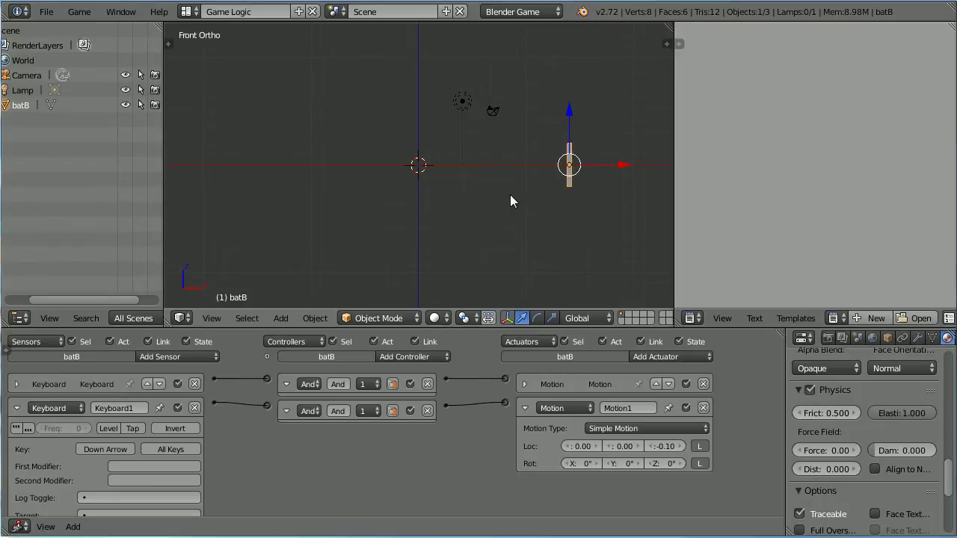
- Enable Box collision bounds in batB's physics settings
scroll(880, 337, down, 5)
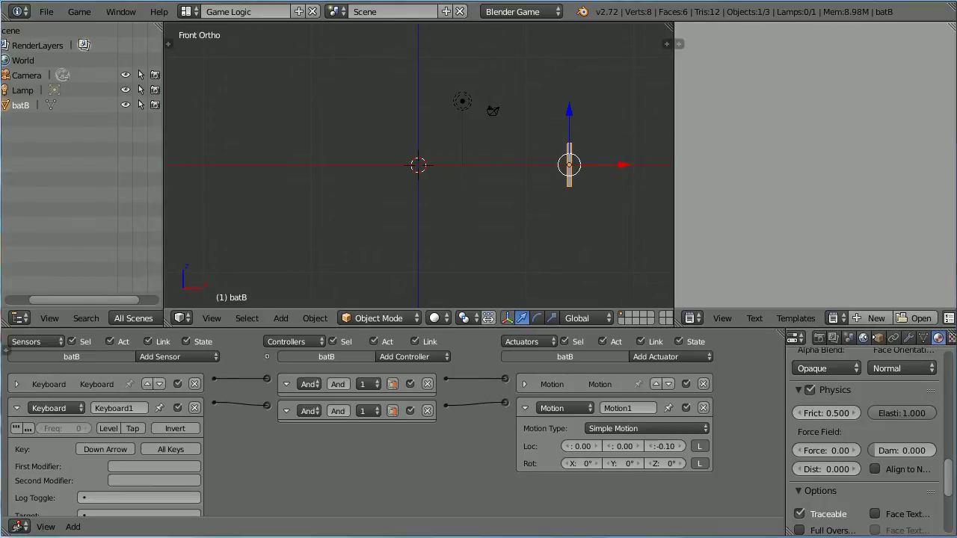
scroll(869, 344, down, 2)
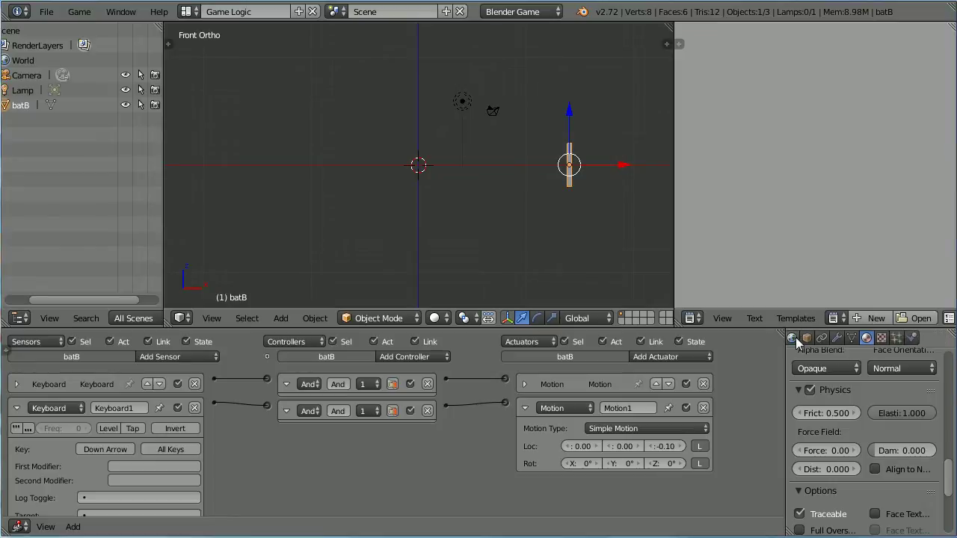
click(910, 338)
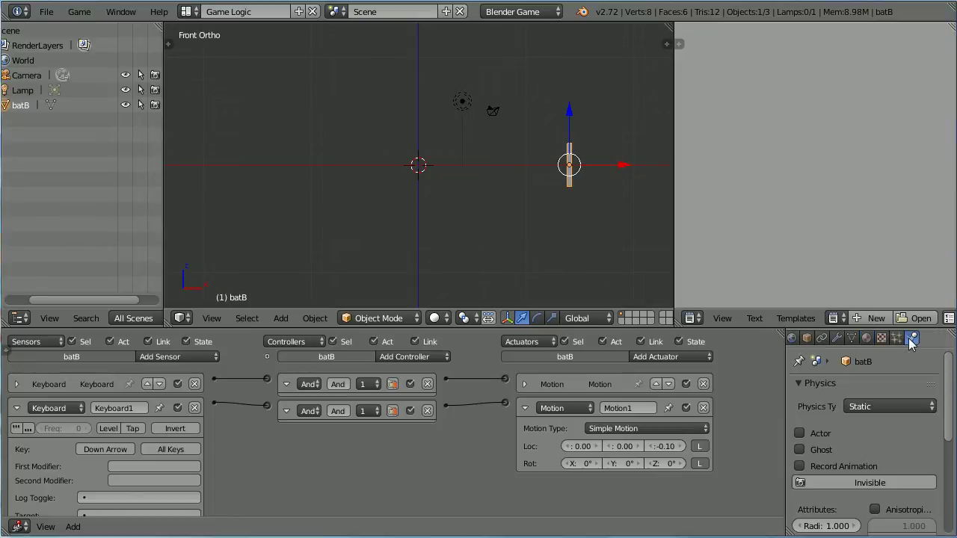
drag(946, 384, 947, 465)
click(810, 460)
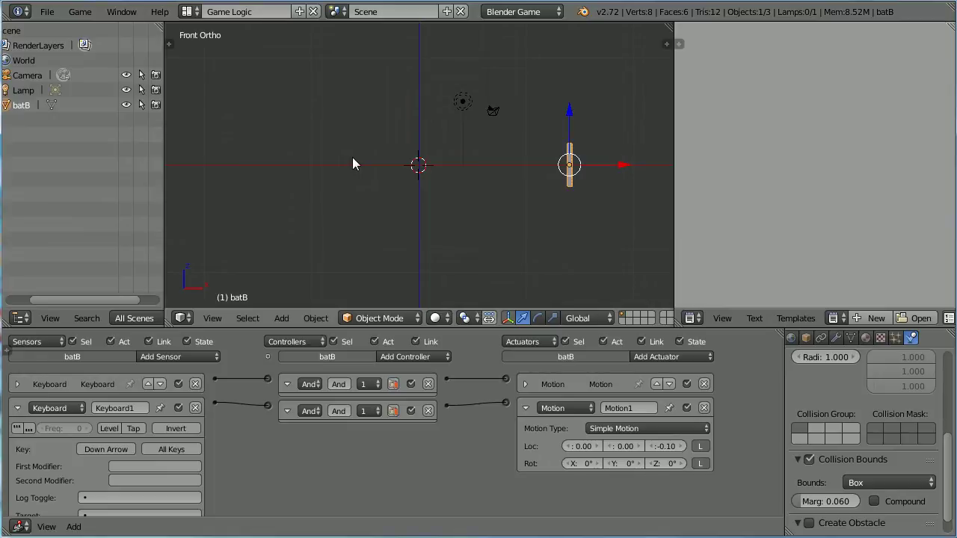
- Duplicate batB in place, name the copy batA and set its X location to -14
key(shift+d)
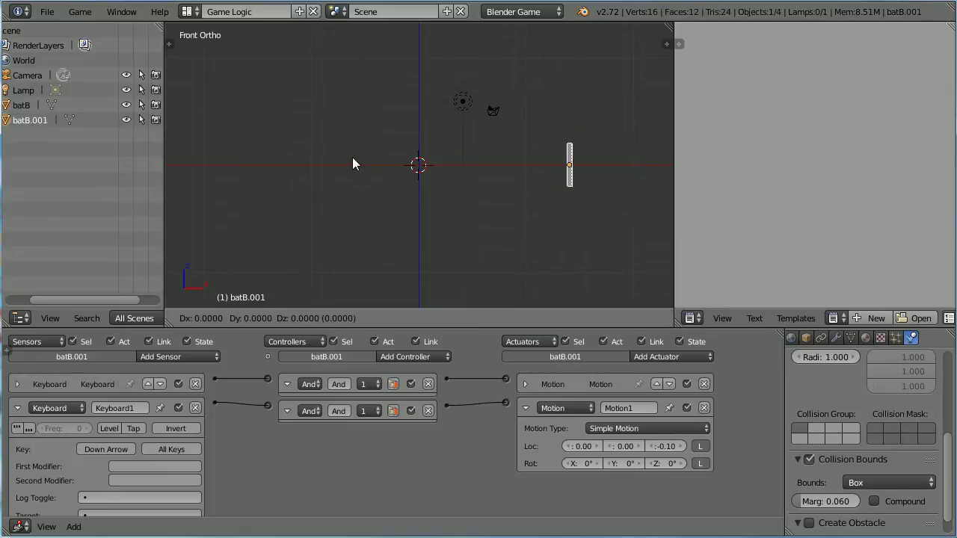
right_click(352, 160)
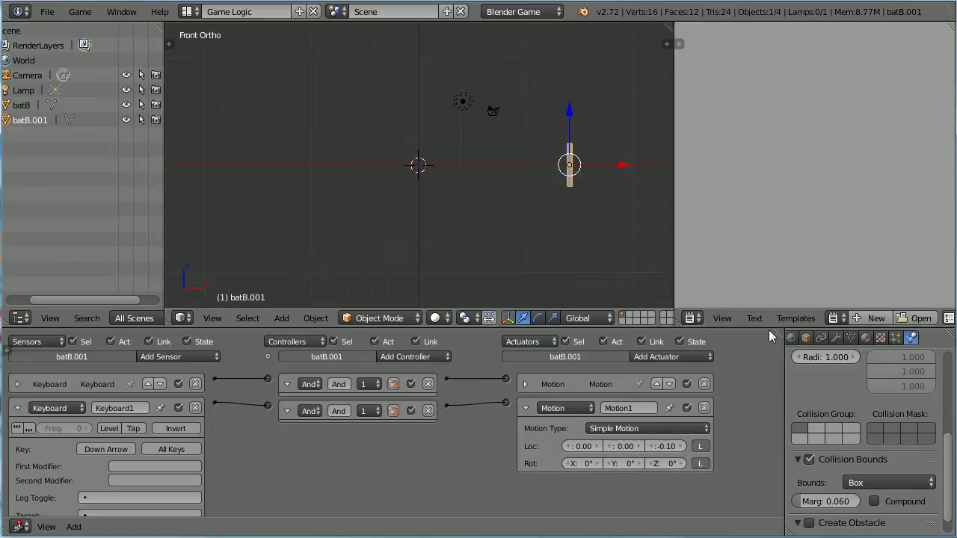
click(806, 339)
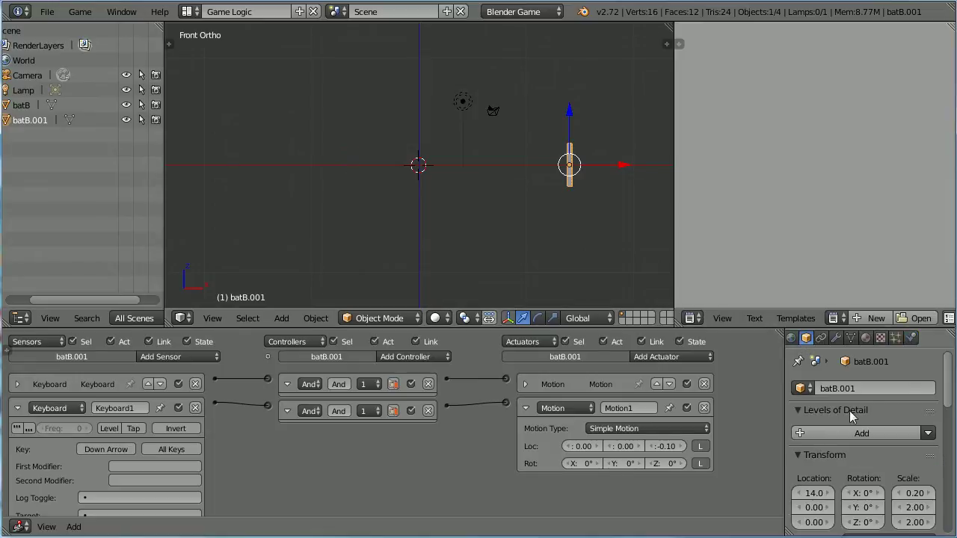
click(865, 386)
key(Return)
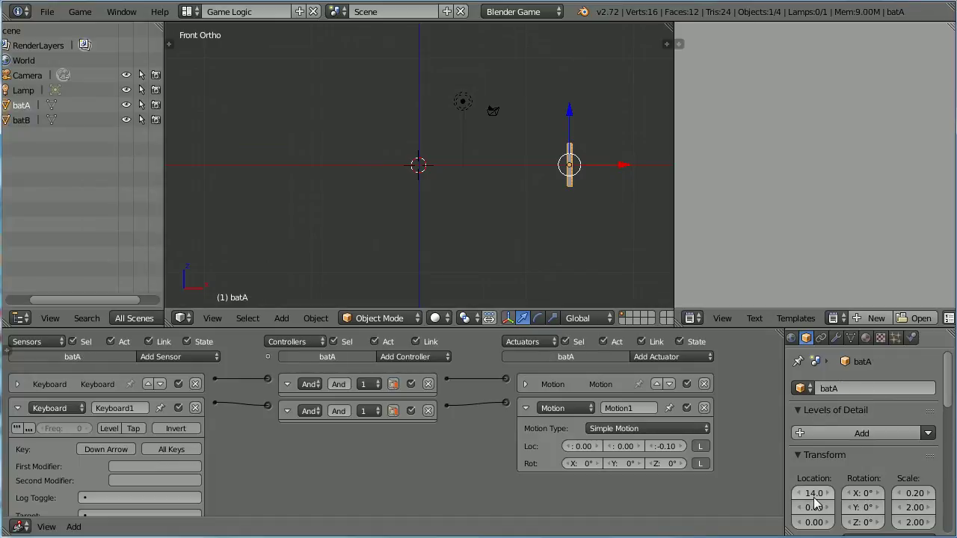
click(806, 494)
text(-)
key(Return)
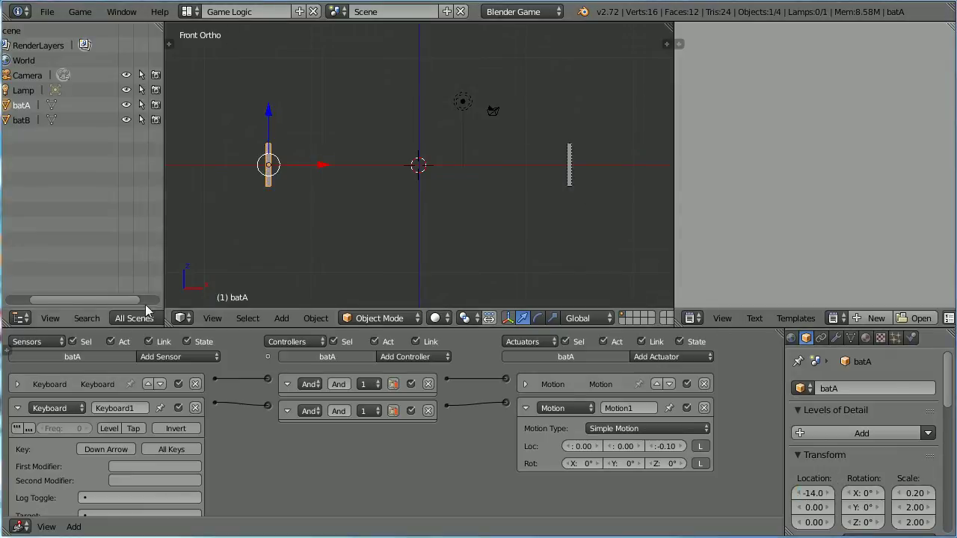
- Reassign batA's keyboard sensors to Z for moving down and A for moving up
click(91, 448)
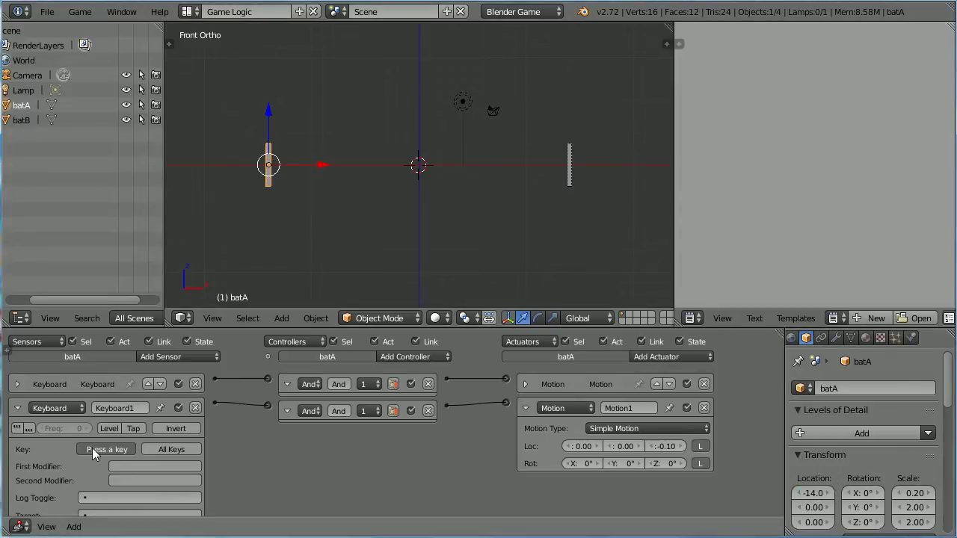
key(z)
click(17, 383)
click(101, 430)
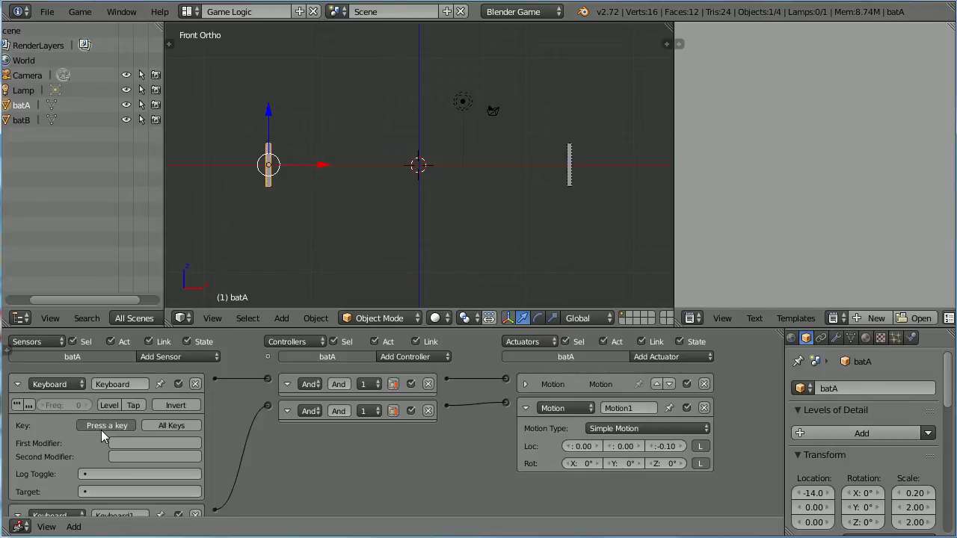
key(a)
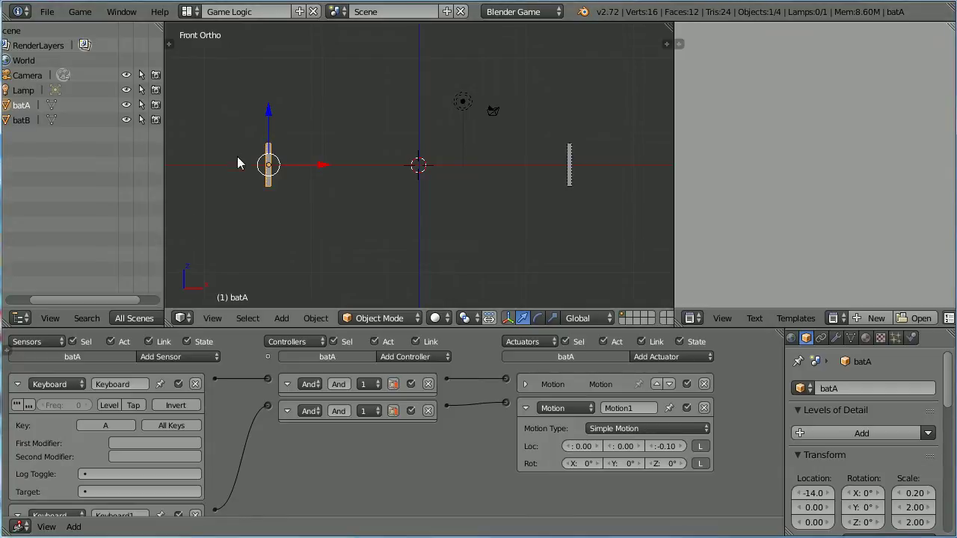
- Duplicate batA in place and name the copy backWallA
key(shift+d)
click(314, 131)
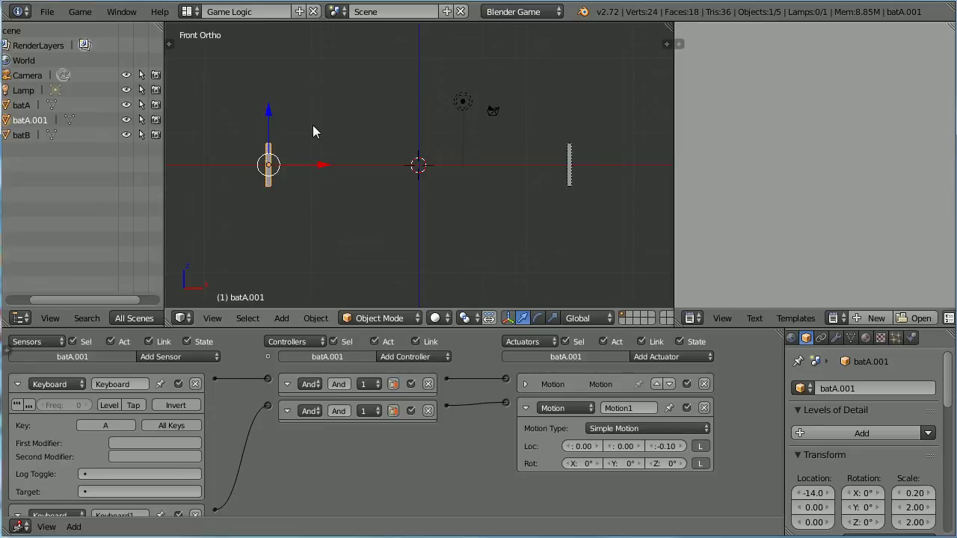
click(863, 386)
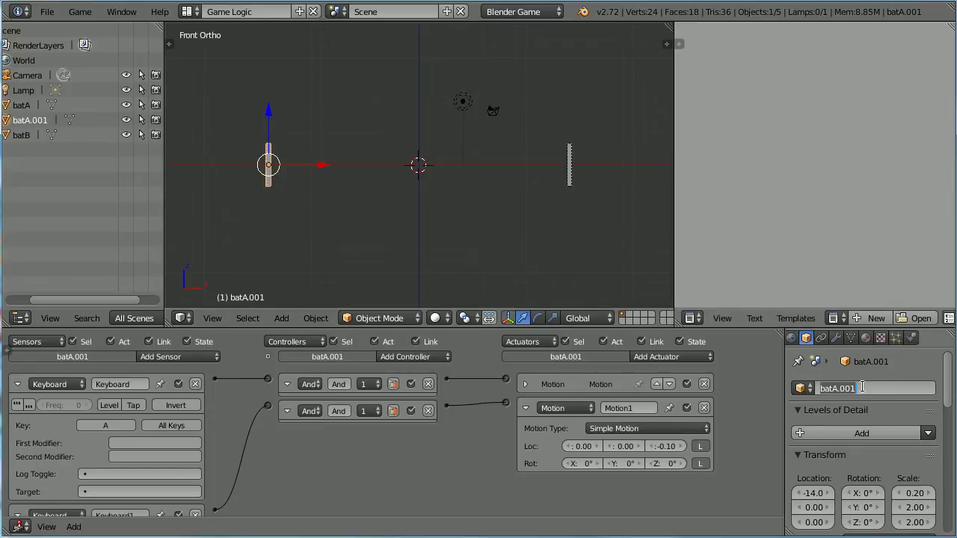
text(backWallA)
key(Return)
- Set backWallA's Location X to -15, Scale Y to 4 and Scale Z to 10
click(817, 497)
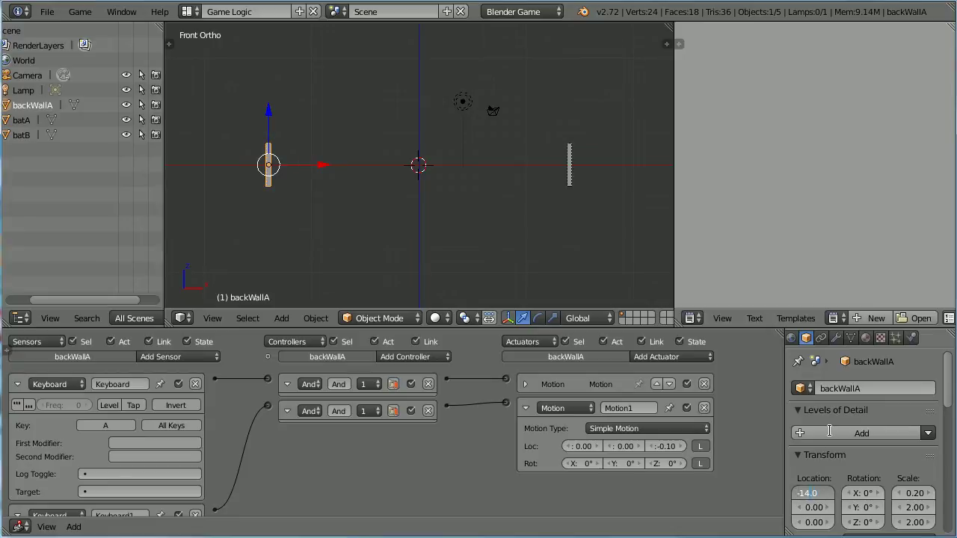
text(-15)
key(Return)
click(913, 509)
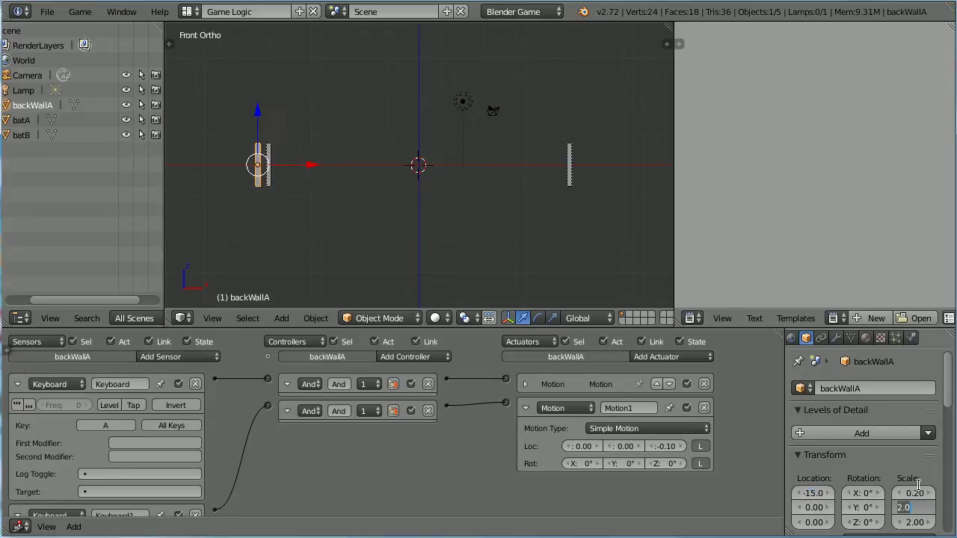
text(4)
click(913, 523)
text(1)
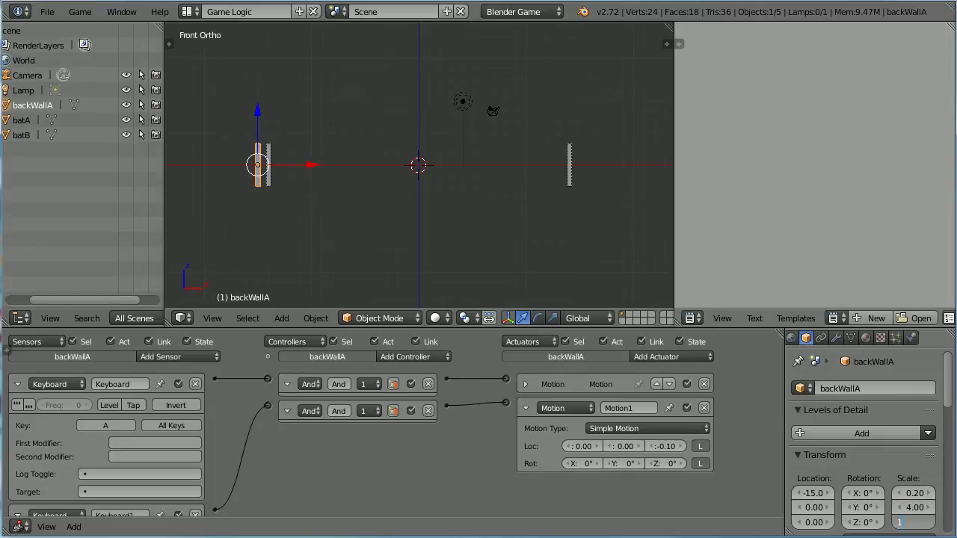
text(0)
key(Return)
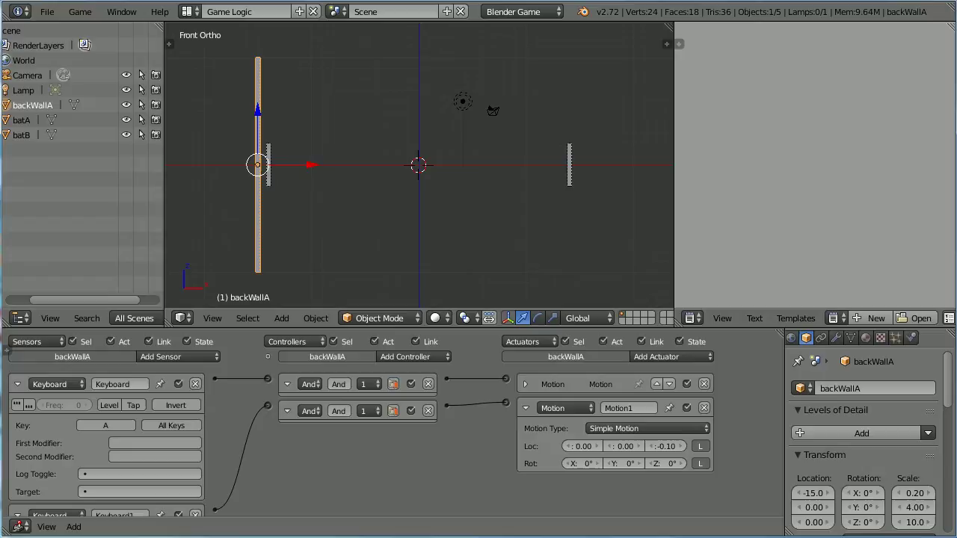
- Delete backWallA's two keyboard sensors, two And controllers and two motion actuators
click(195, 383)
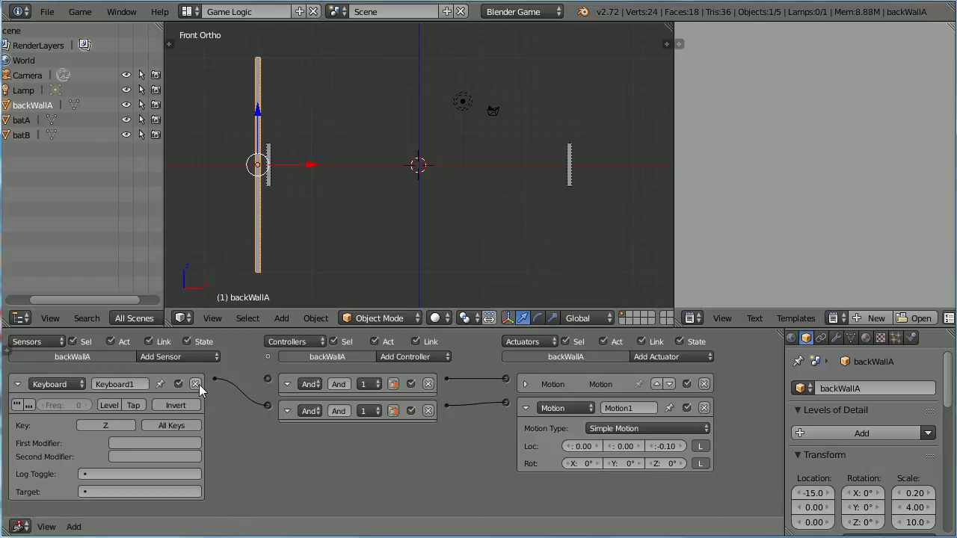
click(195, 384)
click(427, 383)
click(428, 383)
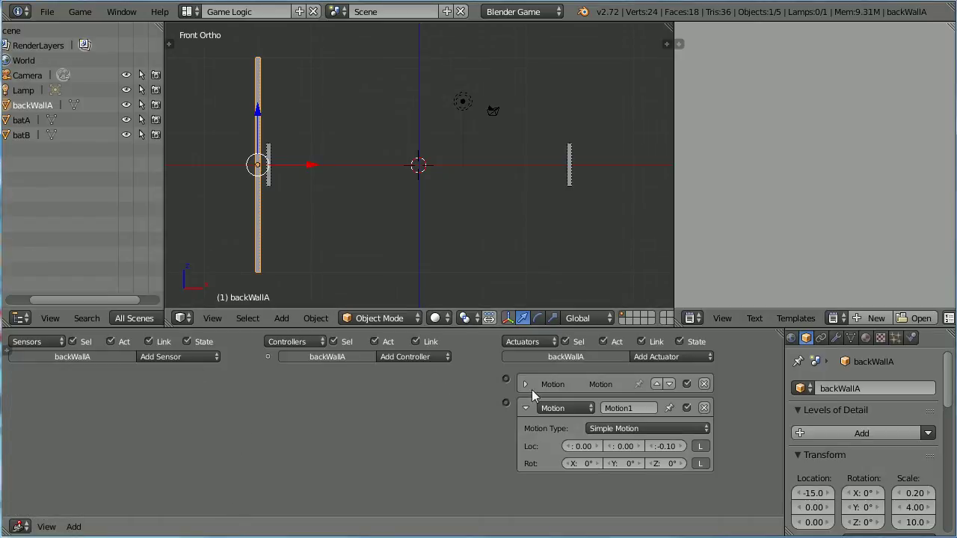
click(704, 384)
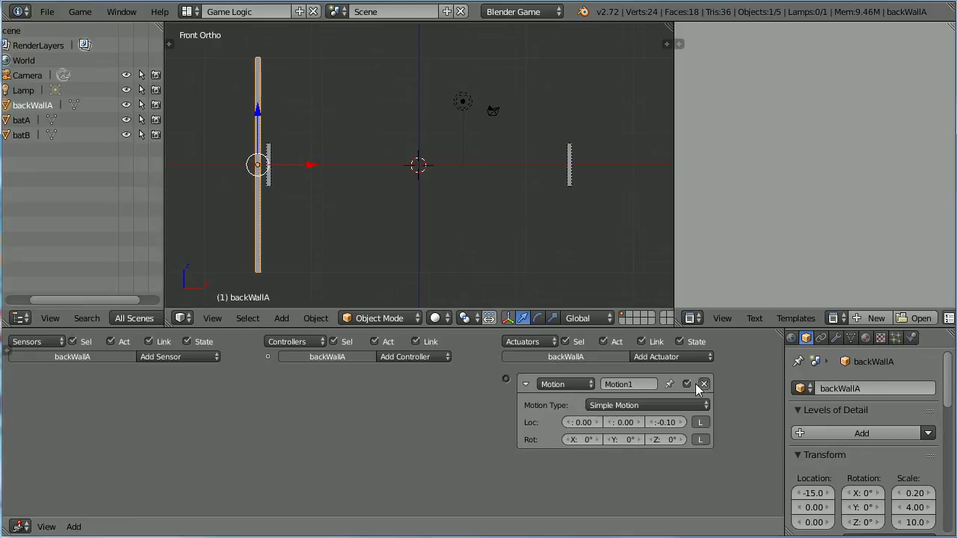
click(703, 384)
- Add a Collision sensor linked to a Message actuator with subject scoreB
click(179, 358)
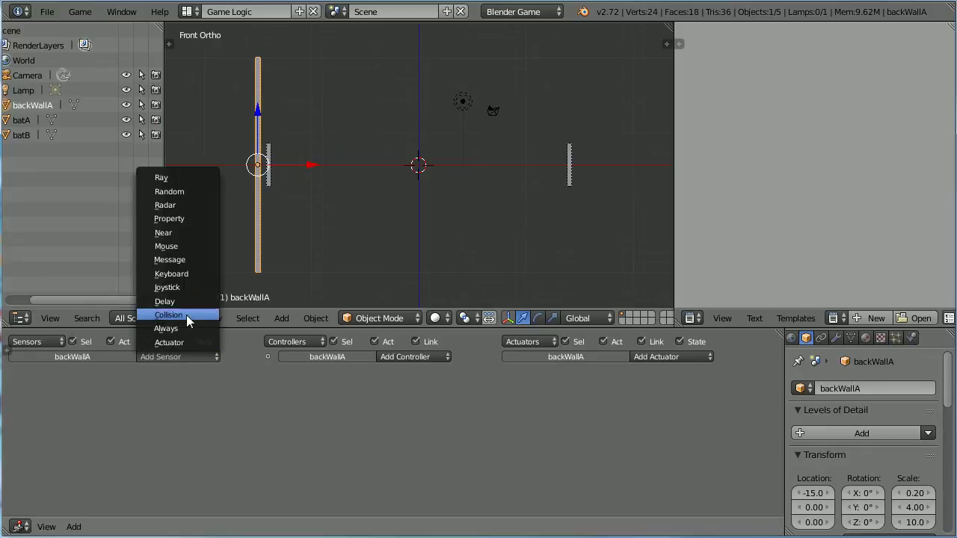
click(206, 314)
click(677, 358)
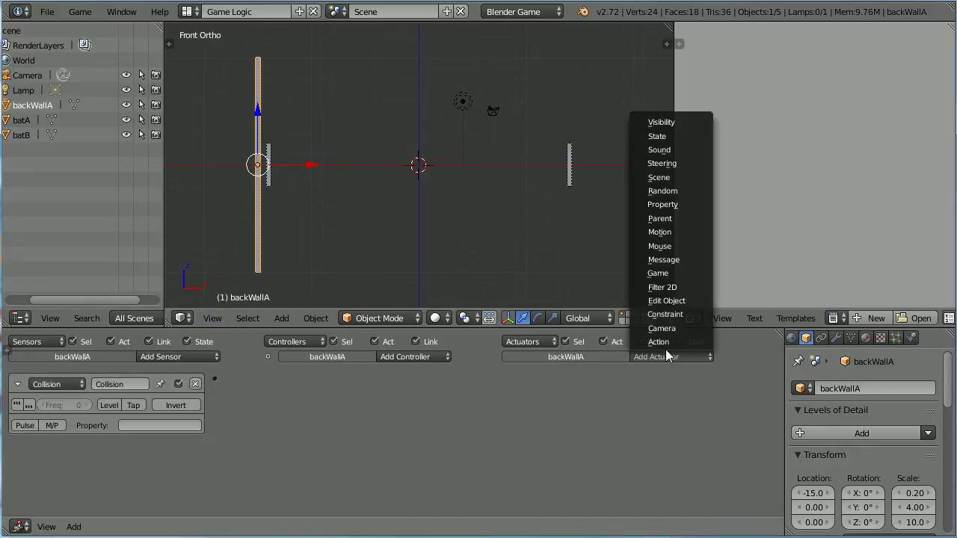
click(688, 261)
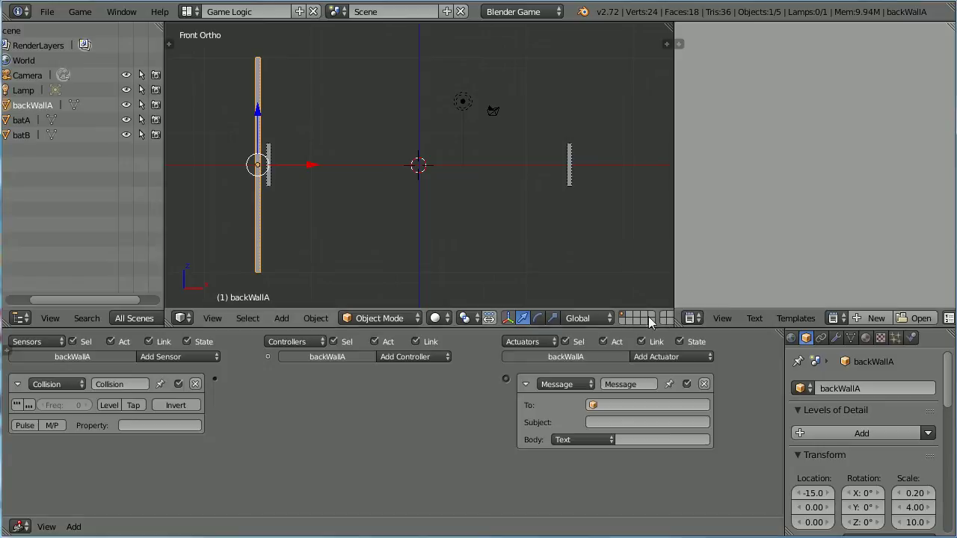
click(603, 422)
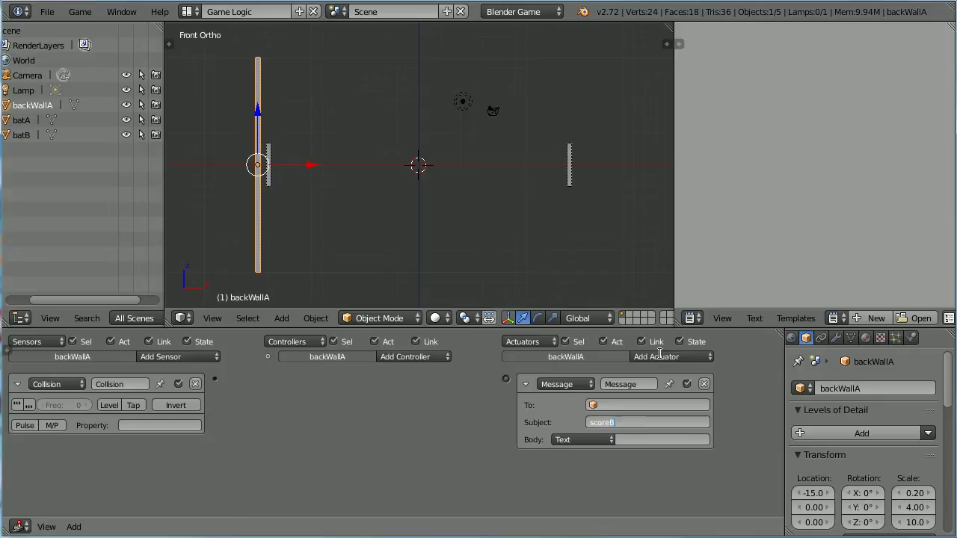
key(Return)
drag(214, 379, 506, 379)
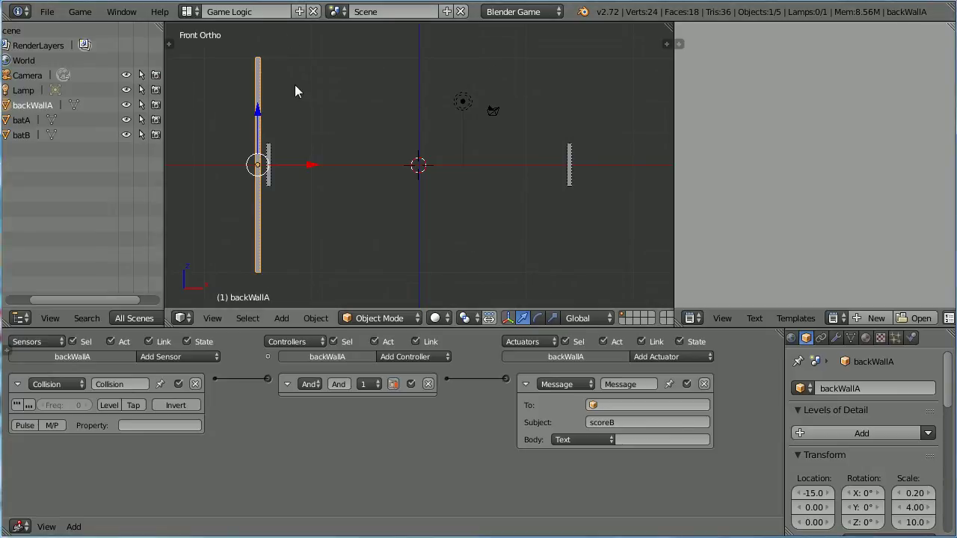
- Duplicate backWallA in place and set the copy's Location X to 15
key(shift+d)
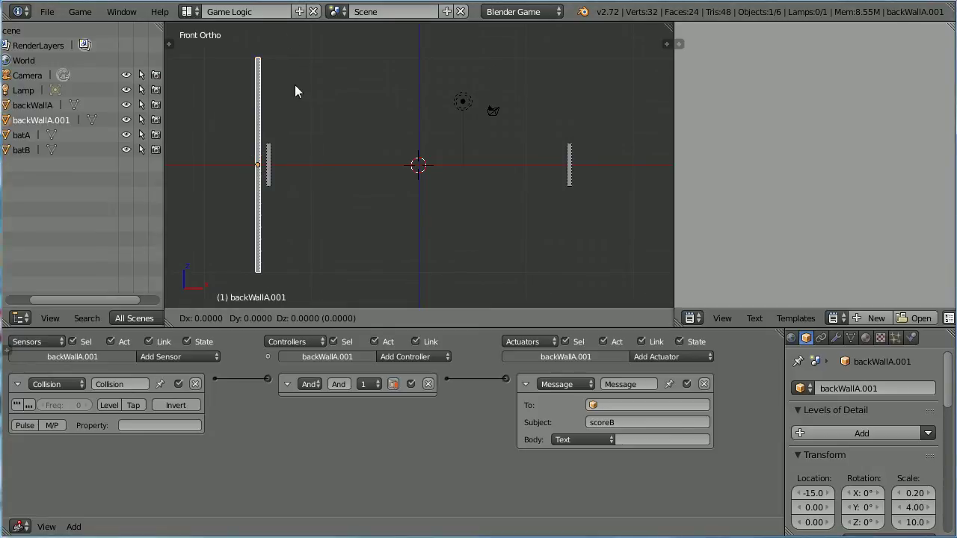
key(Escape)
scroll(294, 91, up, 1)
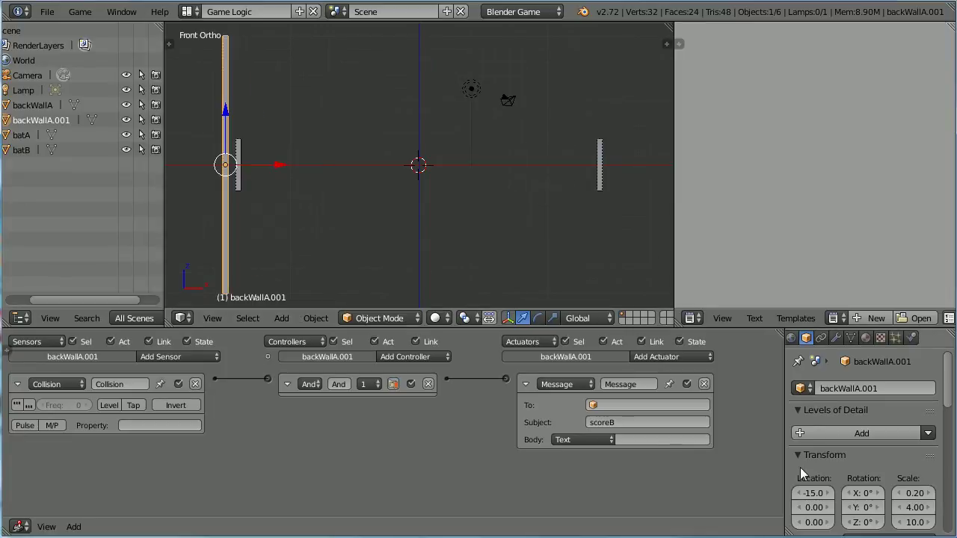
click(809, 494)
key(Home)
key(Delete)
key(Return)
- Change the copy's Message actuator subject from scoreB to scoreA
click(620, 423)
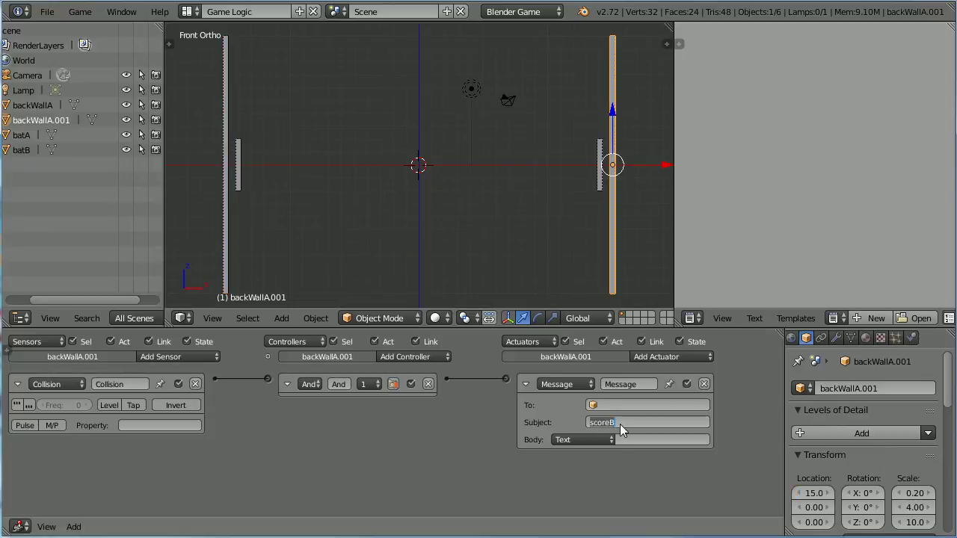
key(BackSpace)
text(A)
key(Return)
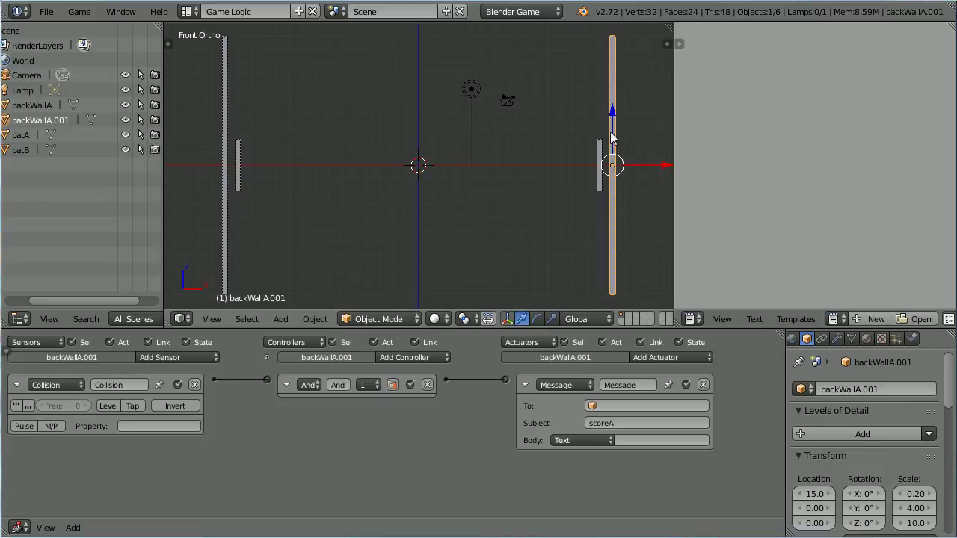
- Duplicate the right back wall in place and rename the copy roof
key(shift+d)
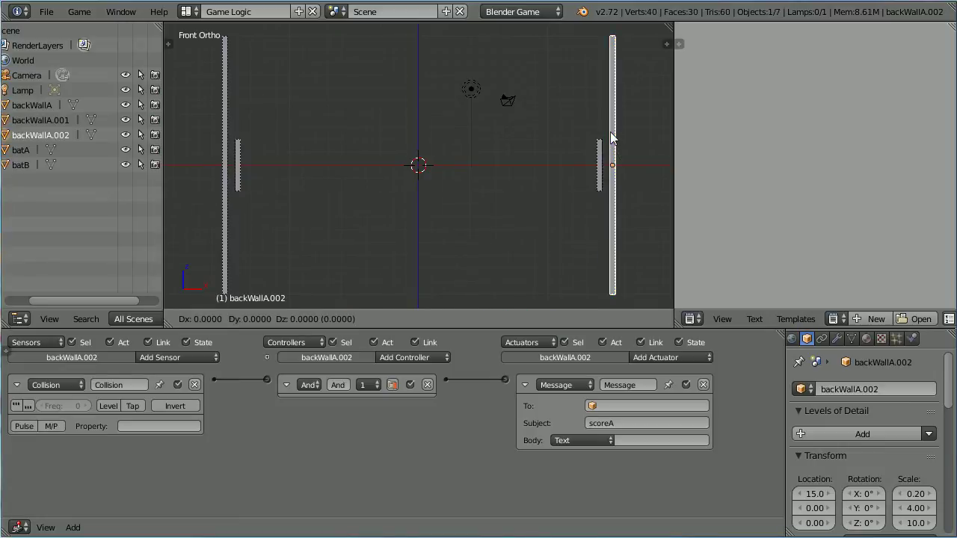
right_click(611, 137)
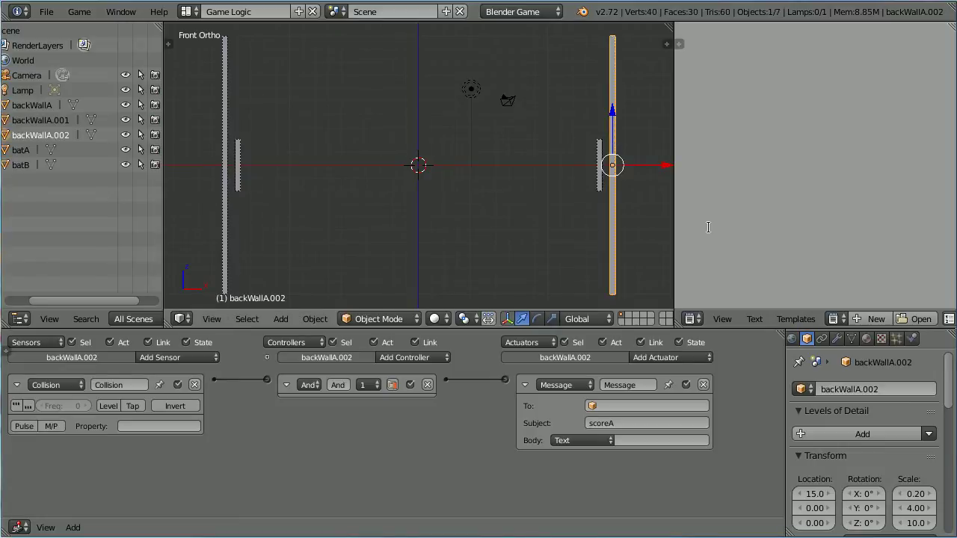
click(889, 389)
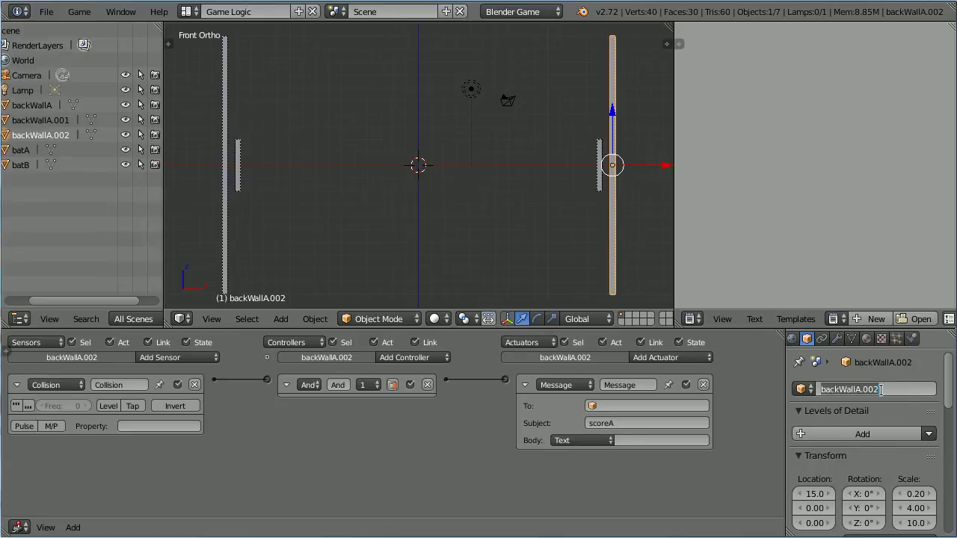
text(roof)
key(Return)
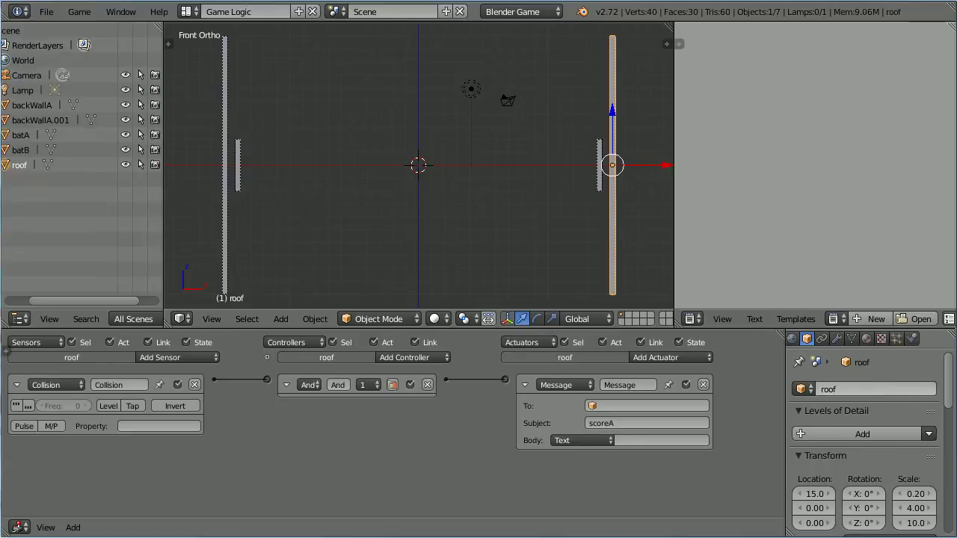
- Rotate roof 90° on Y and centre it at Location X 0
click(870, 508)
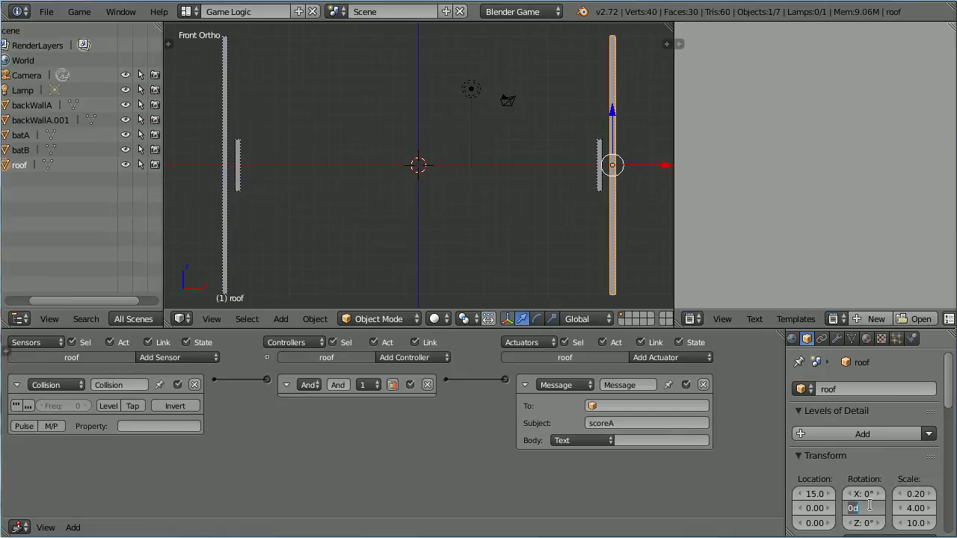
text(90)
key(Return)
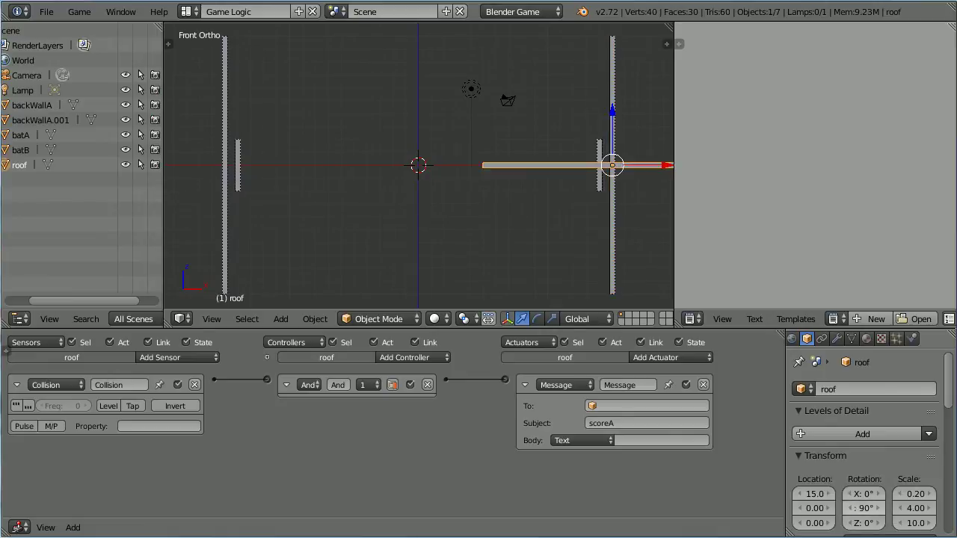
click(813, 493)
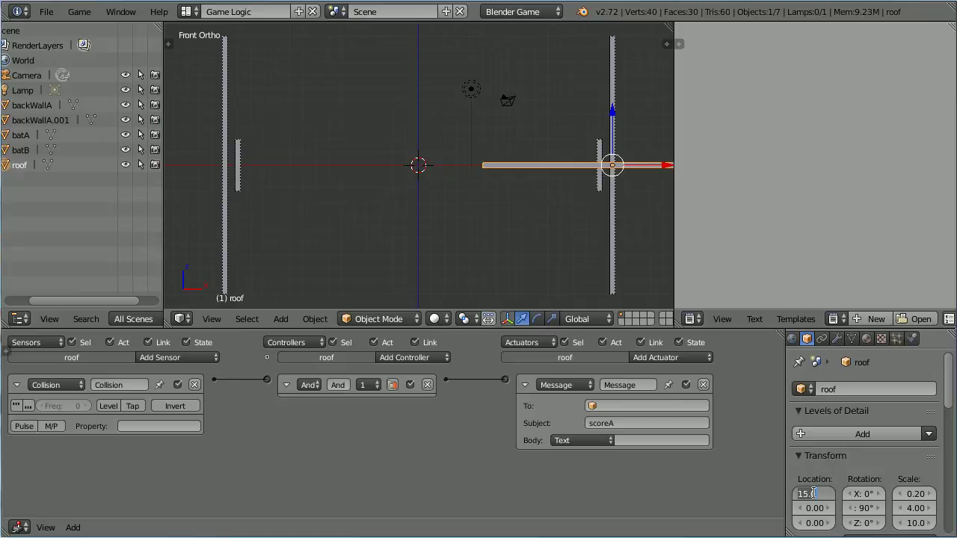
text(0)
key(Return)
- Raise roof to Location Z 10 and set its Z scale to 15
click(815, 524)
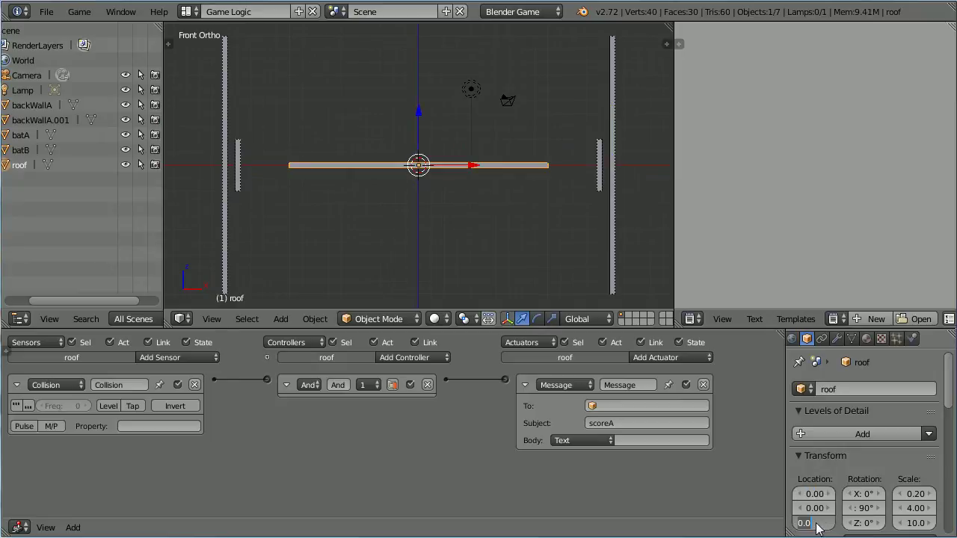
text(10)
key(Return)
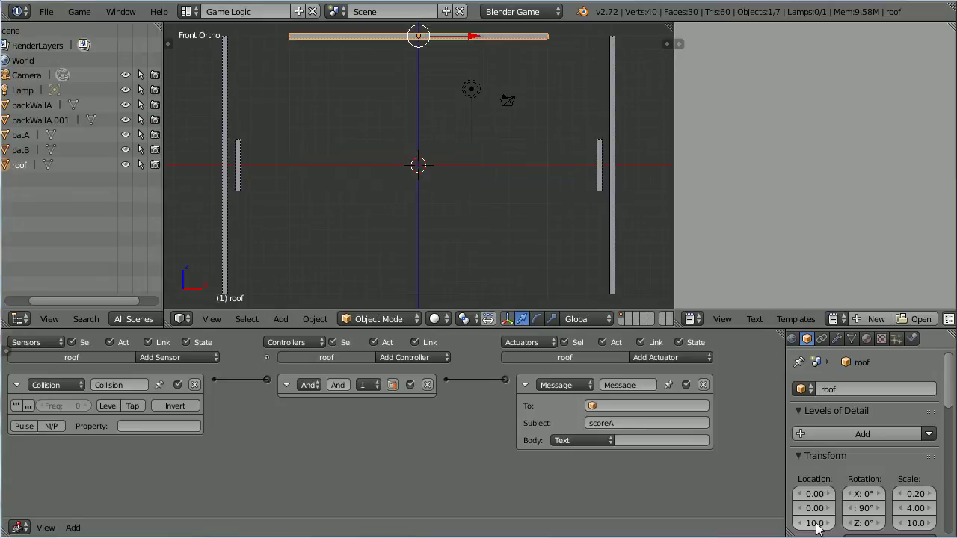
click(918, 523)
text(1)
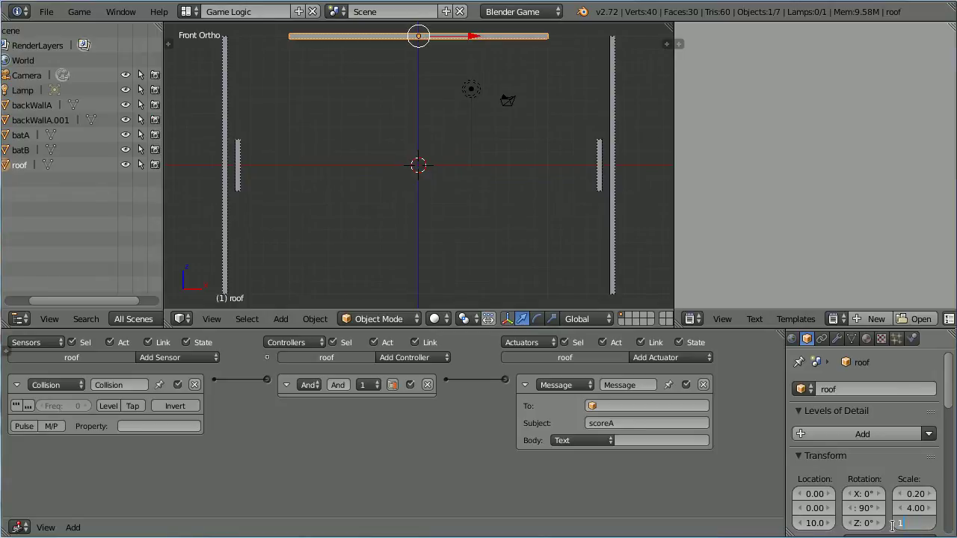
text(5)
key(Return)
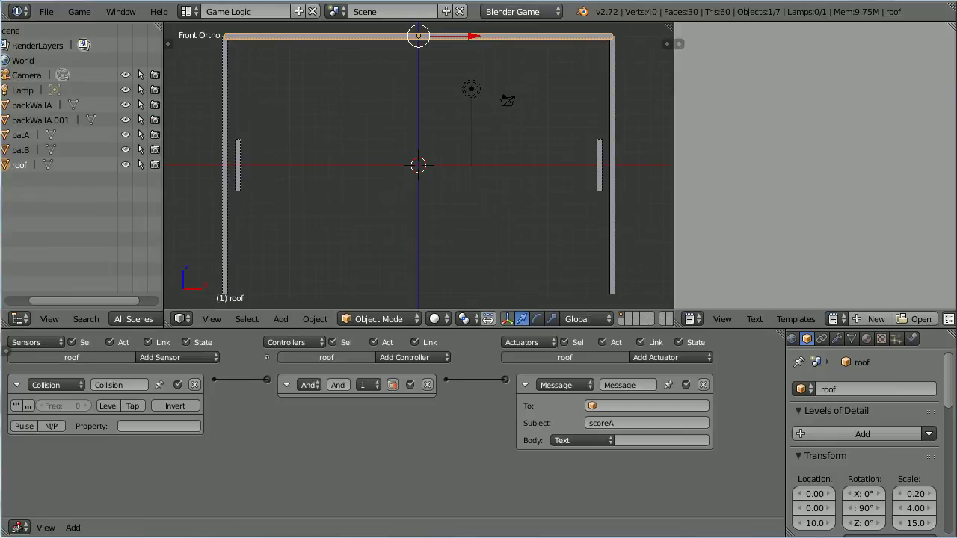
- Delete the roof's Collision sensor, And controller and Message actuator
click(197, 384)
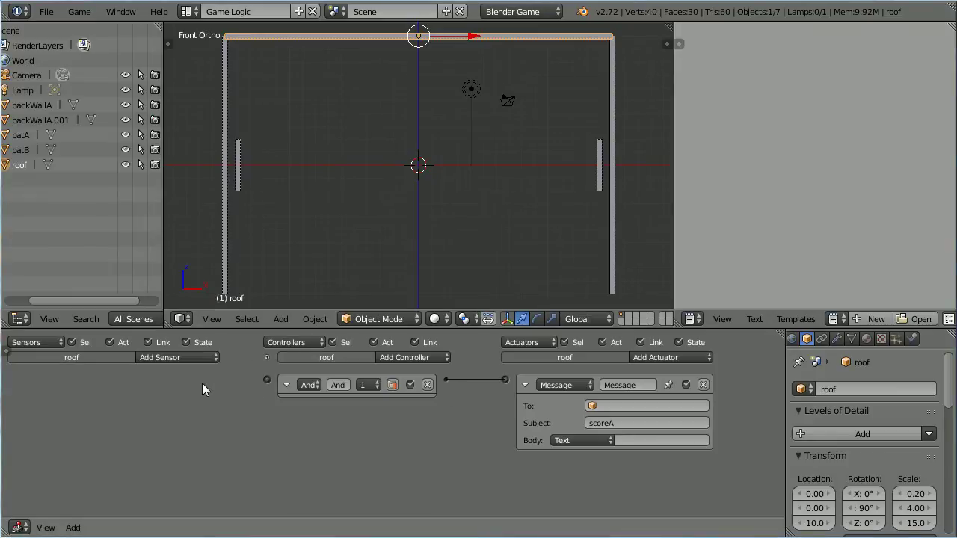
click(426, 383)
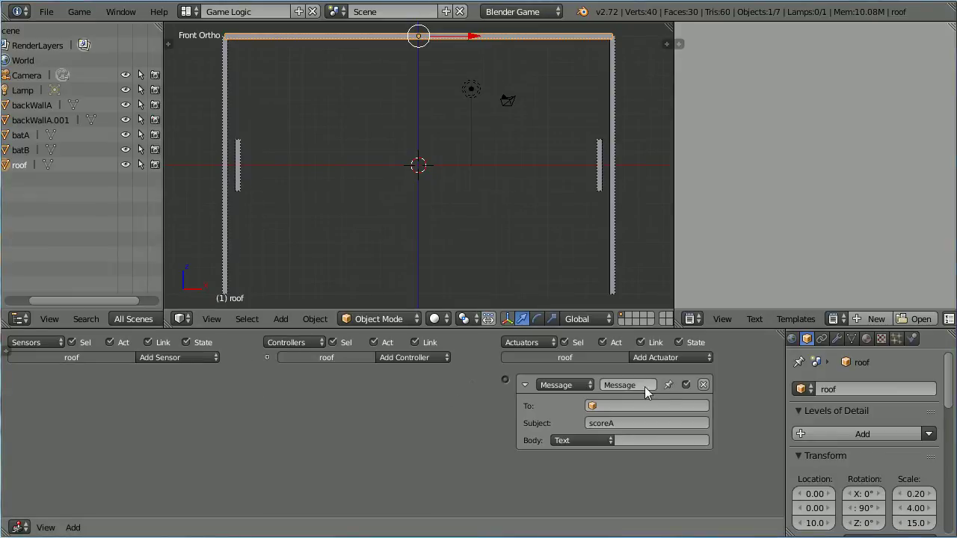
click(704, 384)
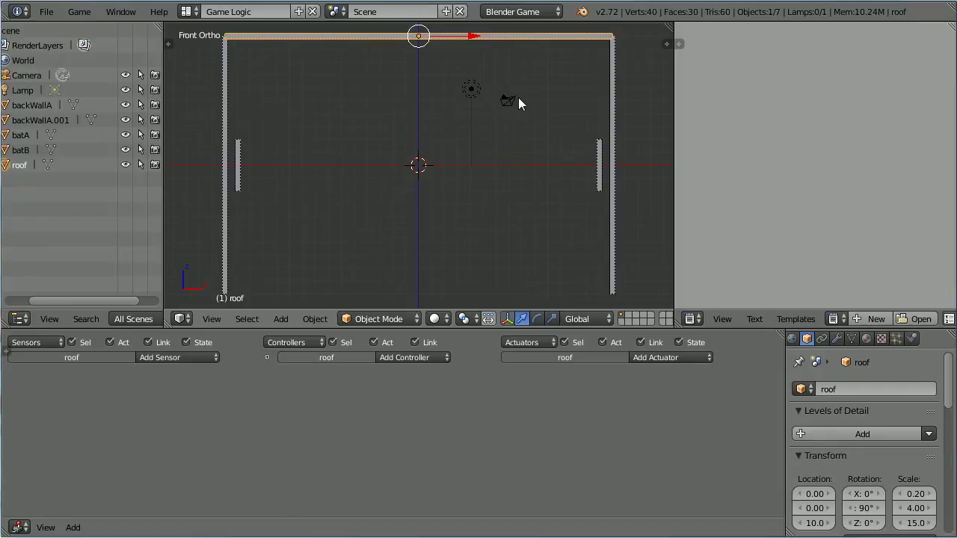
- Duplicate the roof in place, rename it floor, and set Location Z to -10
key(shift+d)
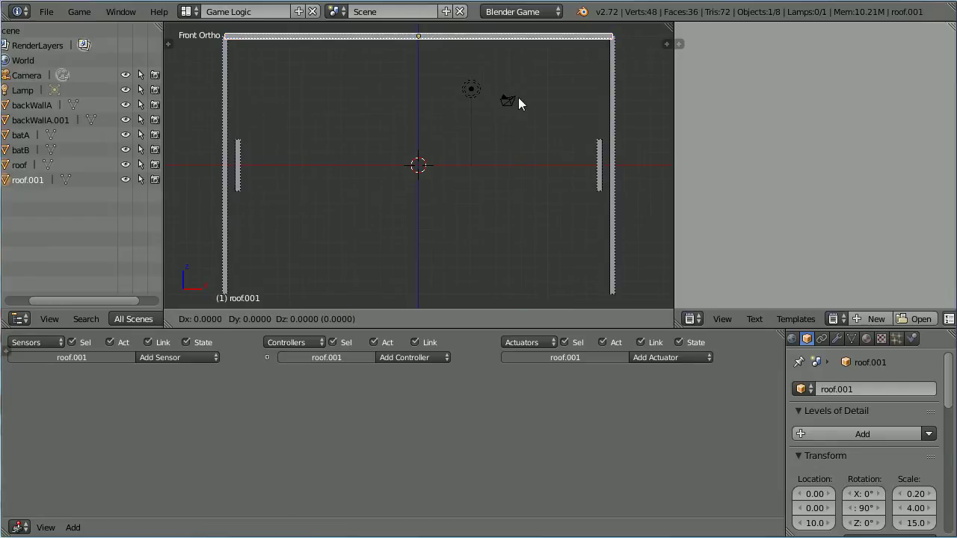
right_click(518, 97)
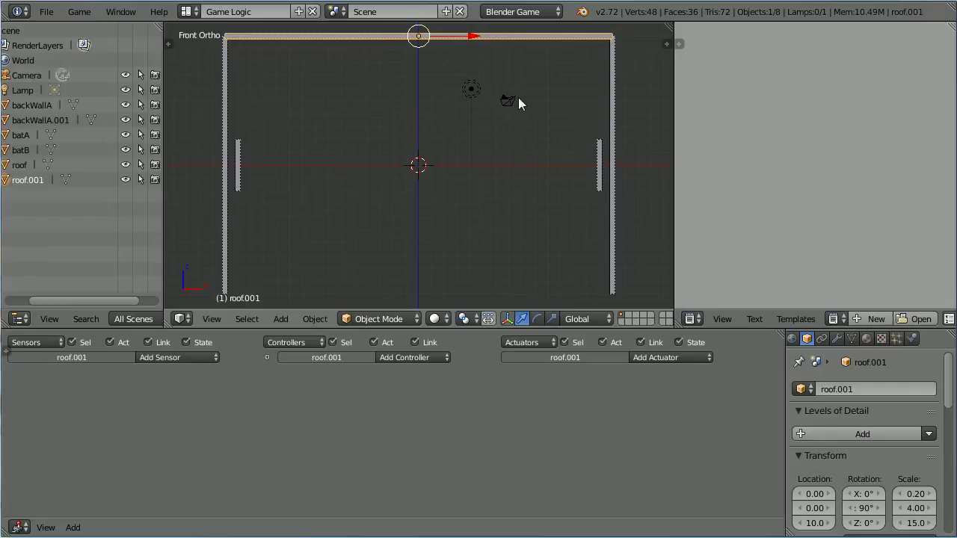
click(860, 389)
text(floor)
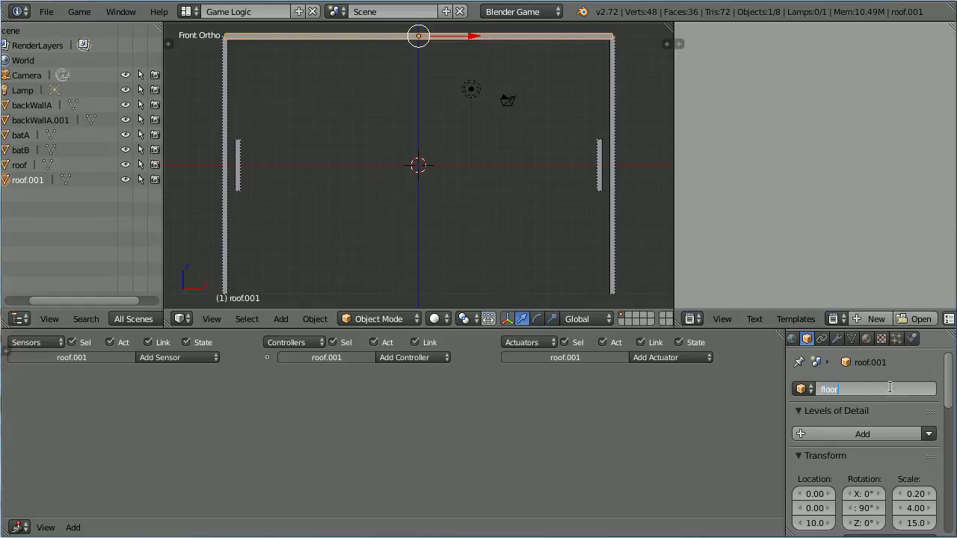
key(Return)
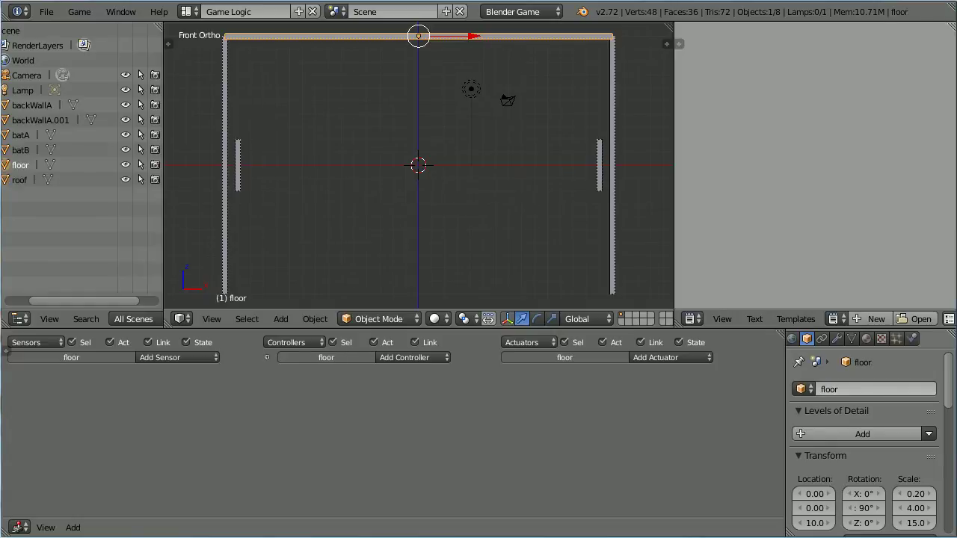
click(807, 523)
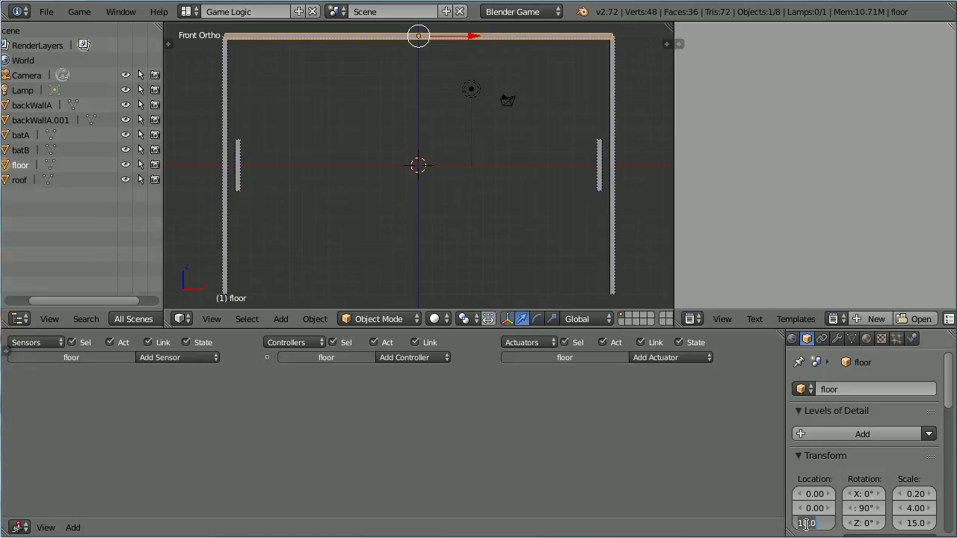
key(Return)
text(-)
key(Return)
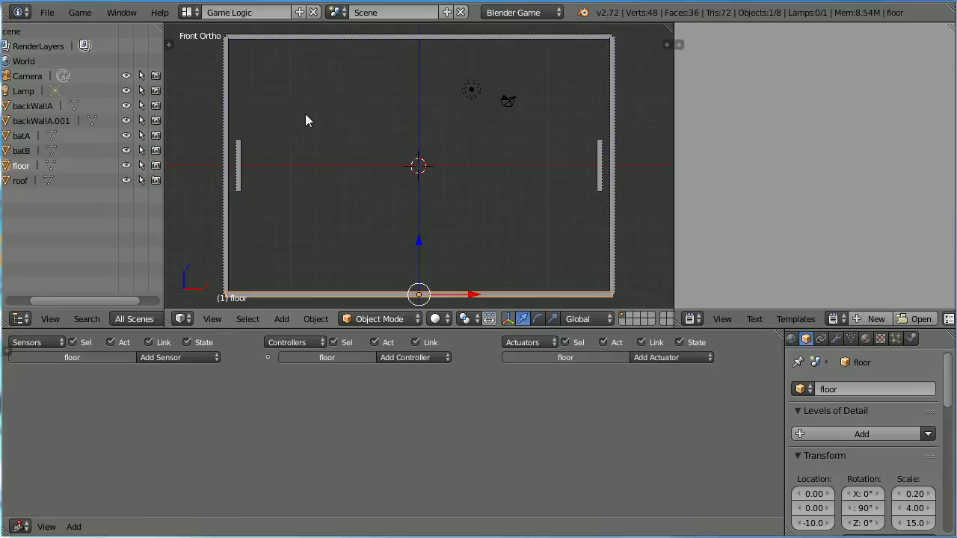
- Duplicate backWallA in place and rotate the copy 90° around Z
right_click(225, 103)
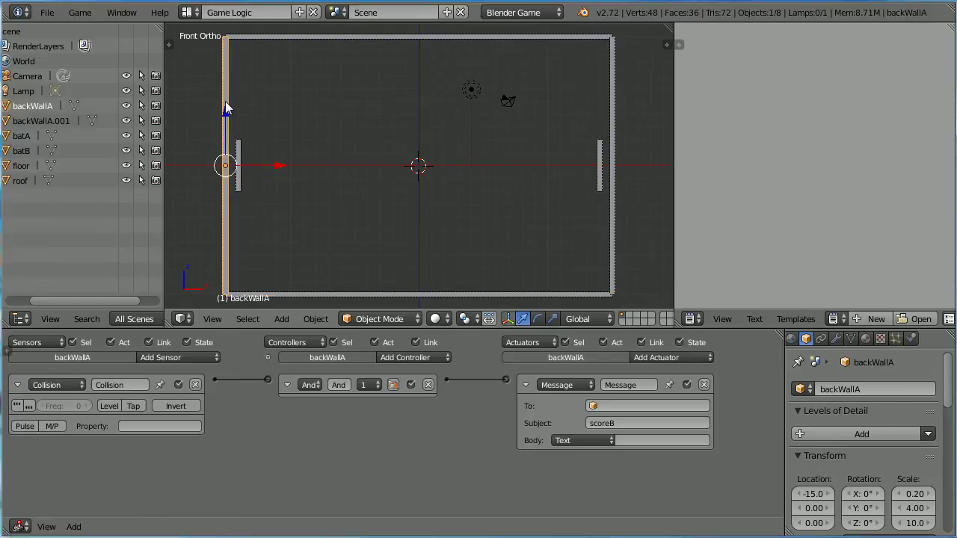
key(shift+d)
right_click(330, 109)
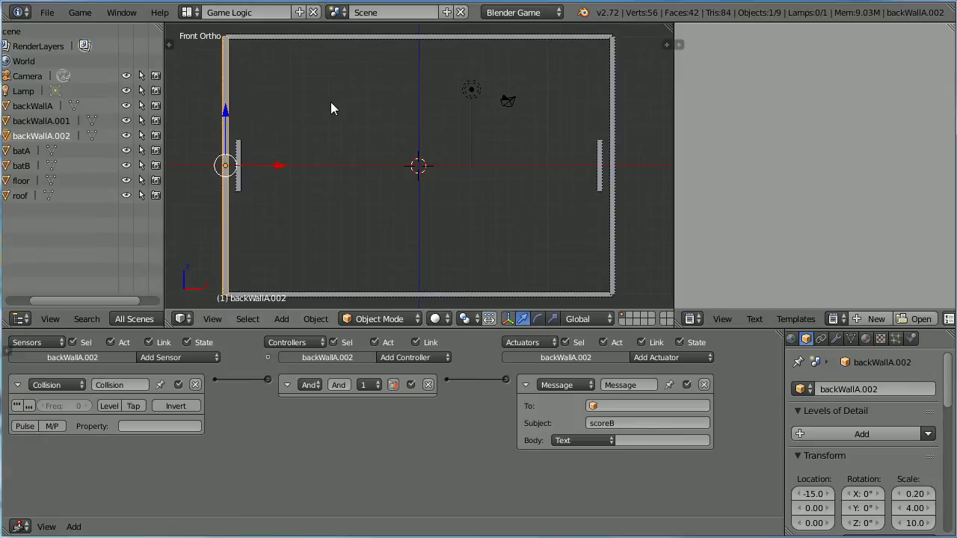
key(r)
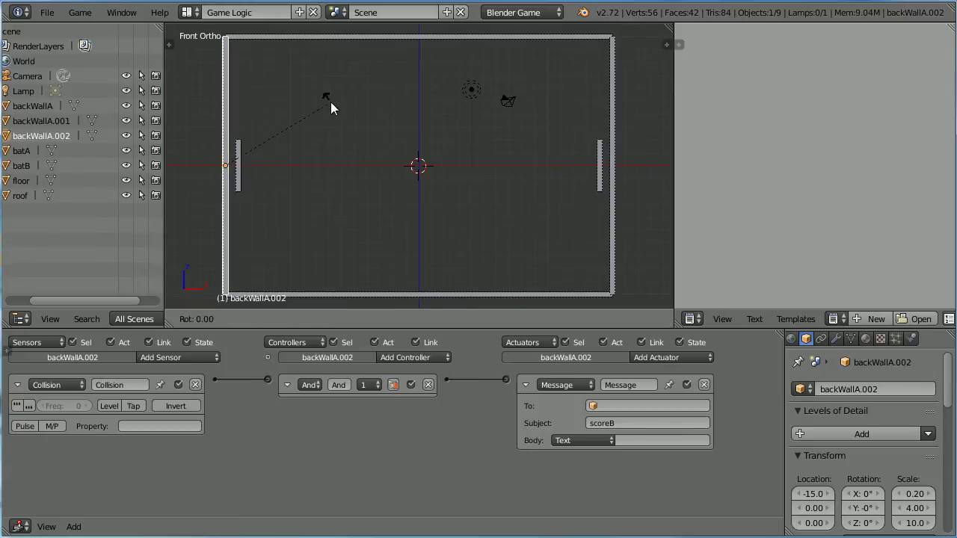
text(z90)
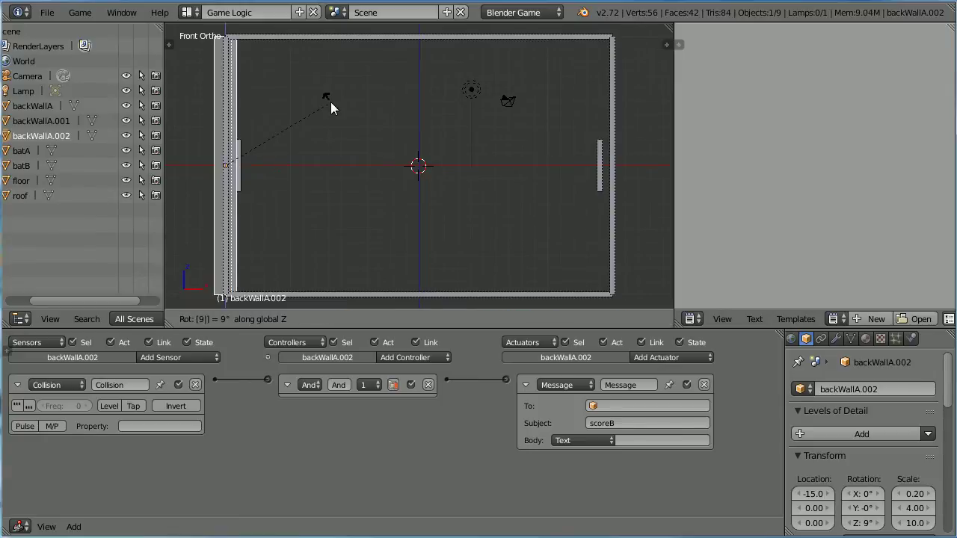
key(Return)
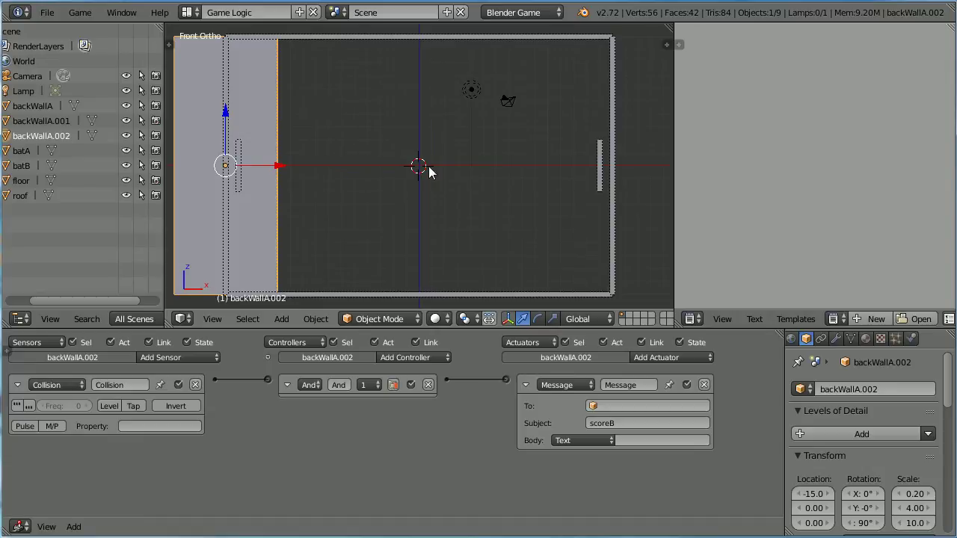
- Rename the copy farWall and place it at Location X 0, Y 2
click(890, 389)
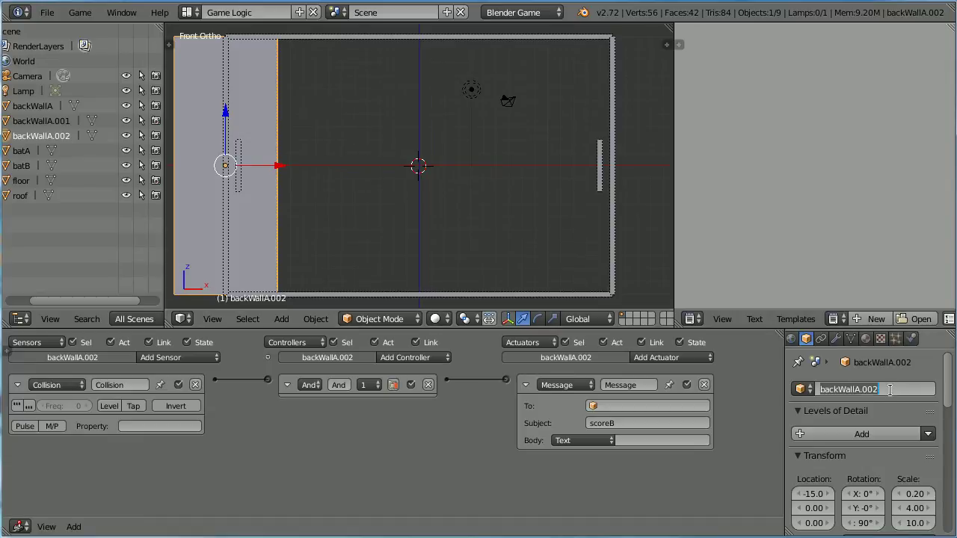
text(farW)
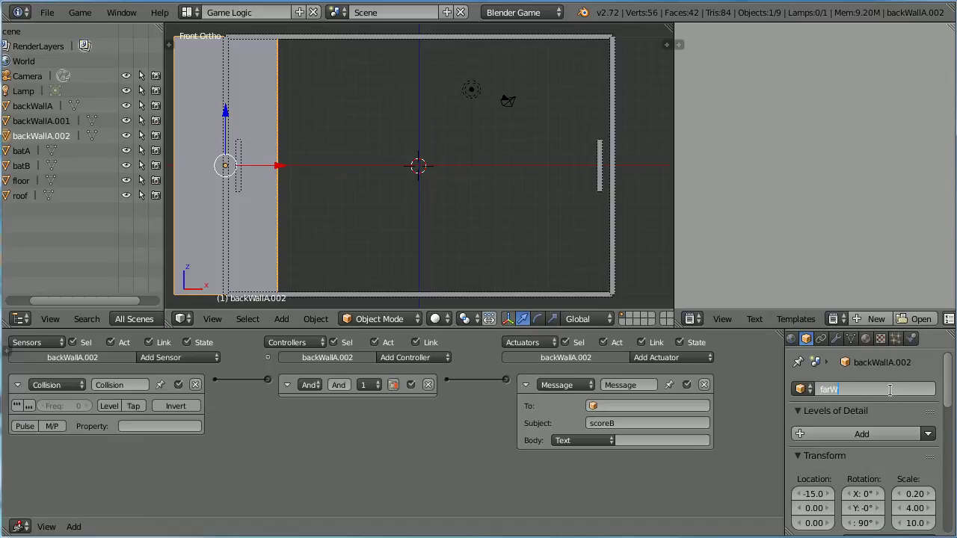
text(all)
key(Return)
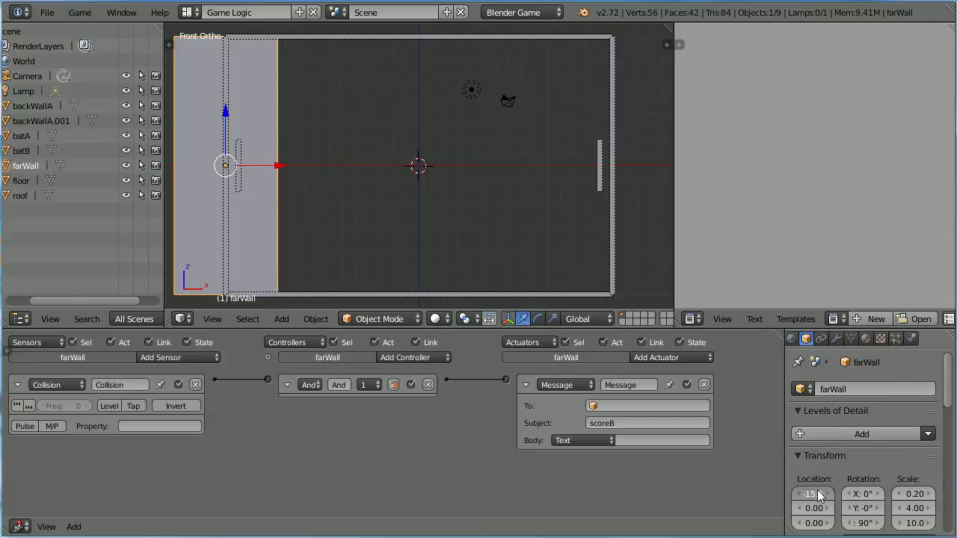
text(0)
key(Tab)
text(2)
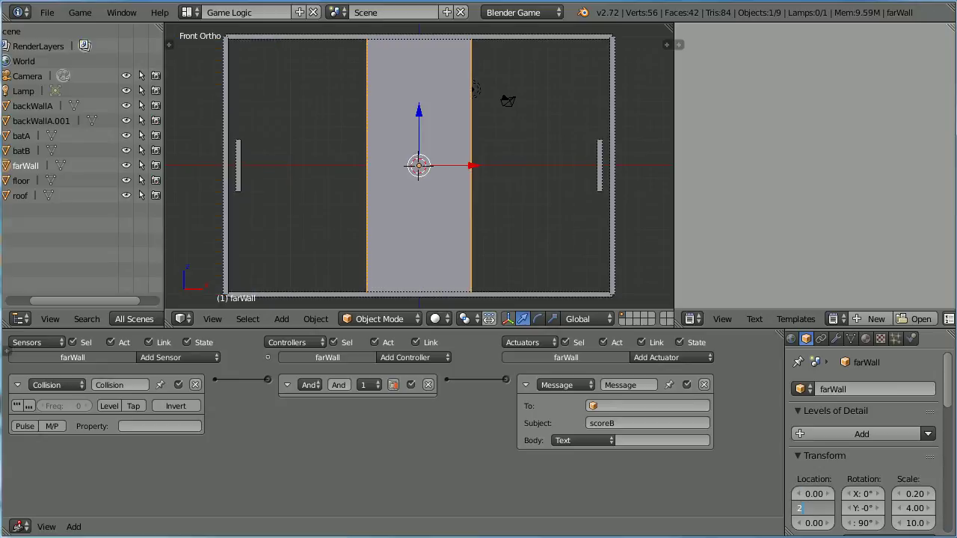
key(Return)
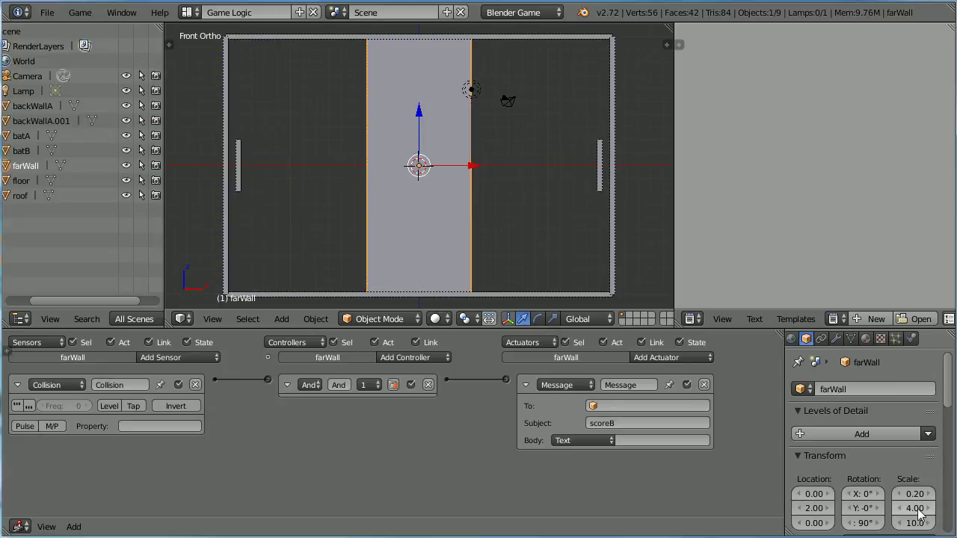
- Set farWall's scale to Y 16 and Z 11
click(917, 510)
text(16)
key(Tab)
text(11)
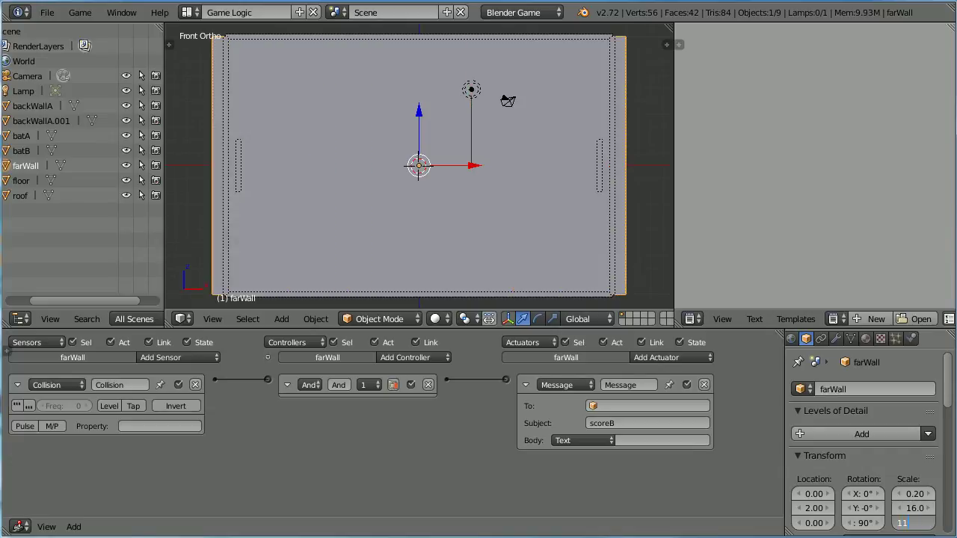
key(Return)
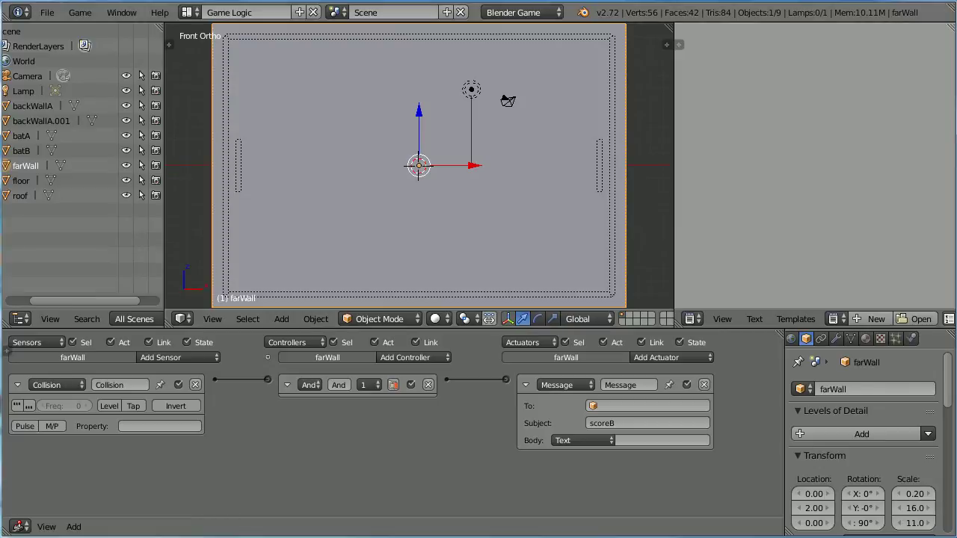
- Orbit to check the walls in 3D, then return to Front view
middle_drag(584, 242, 500, 273)
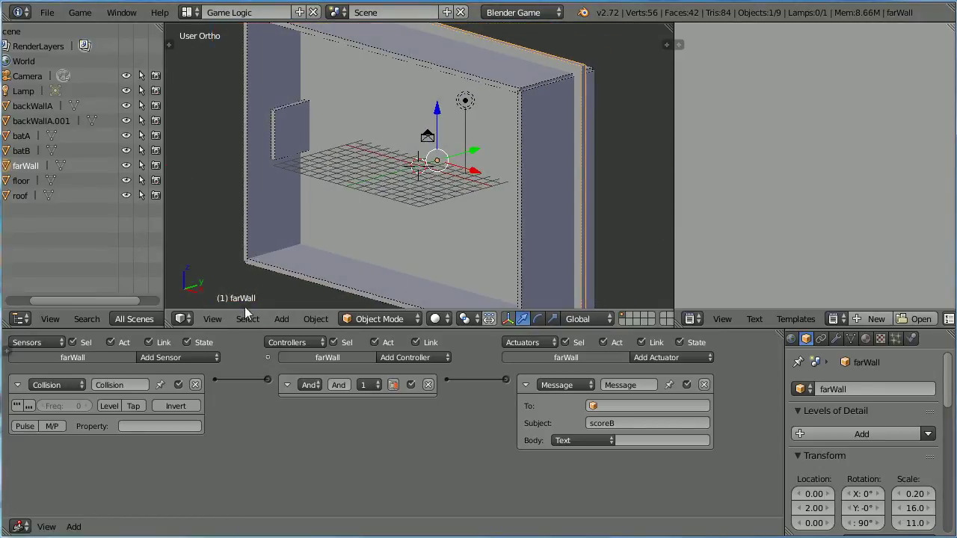
click(213, 319)
click(268, 215)
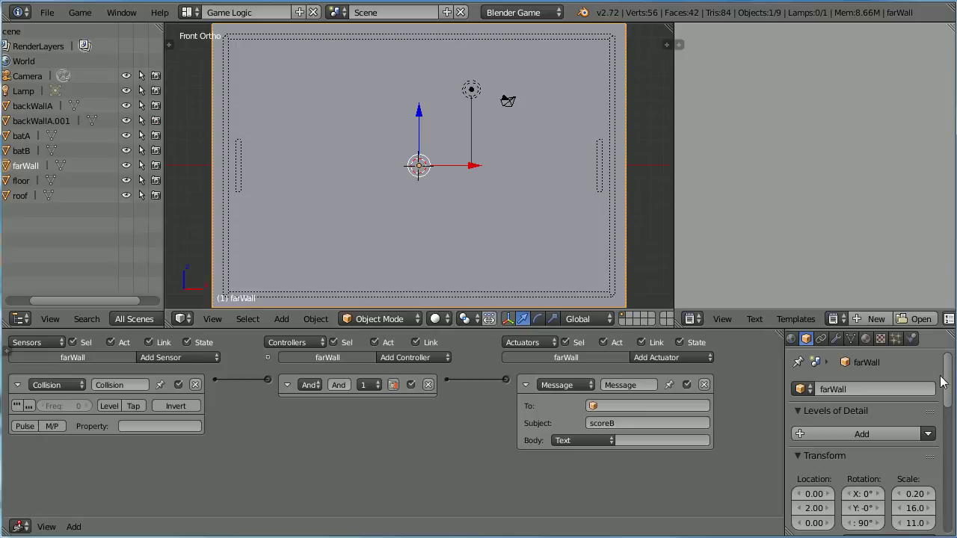
drag(947, 384, 953, 482)
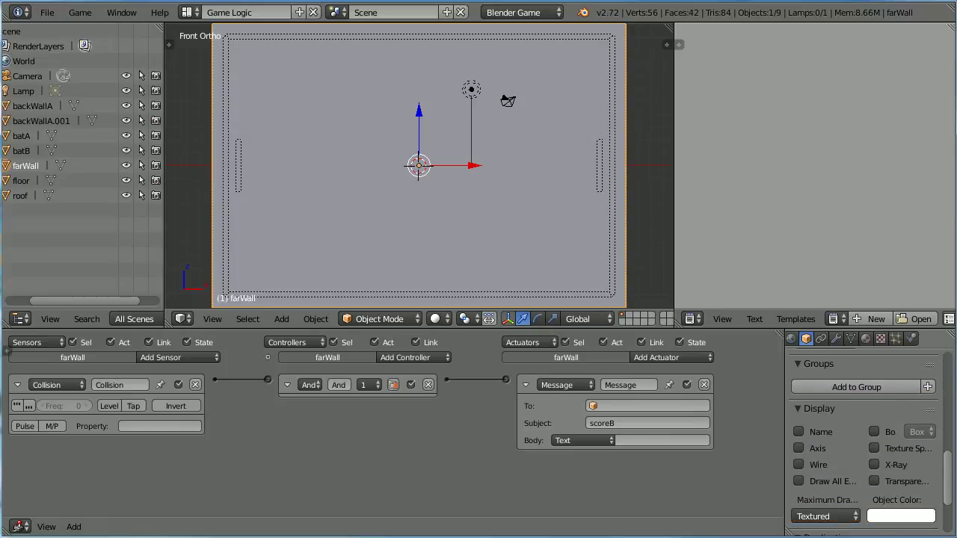
- Set farWall's Maximum Draw Type to Wire and enable Invisible in its Physics settings
click(800, 515)
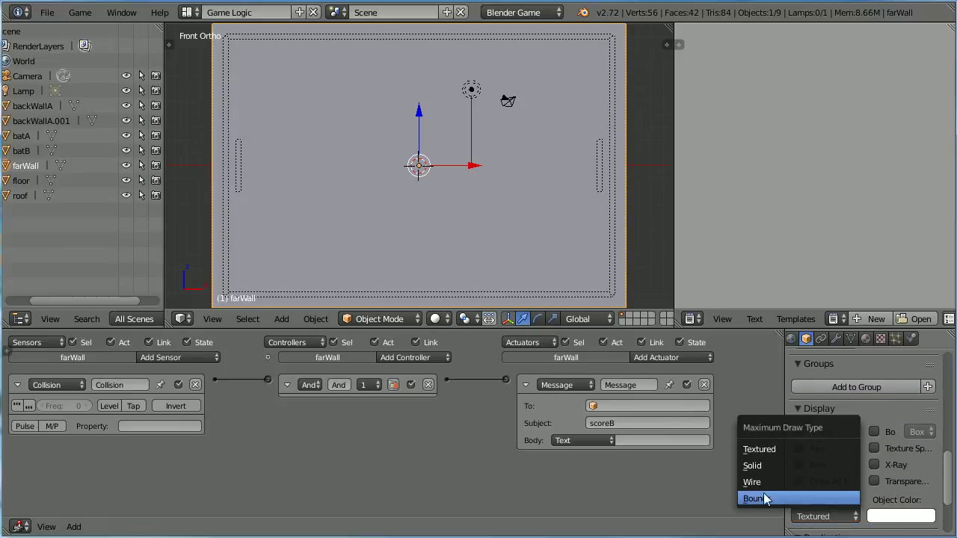
click(794, 481)
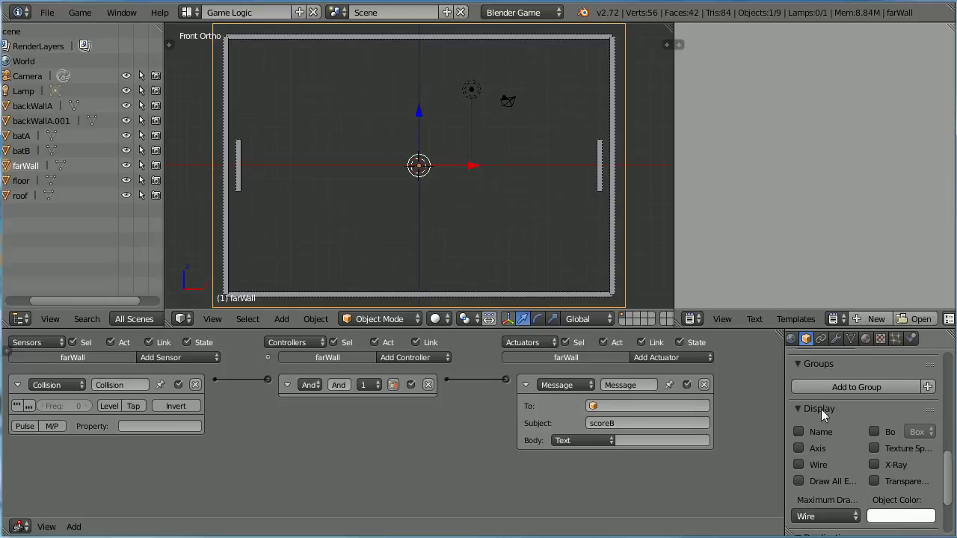
click(911, 338)
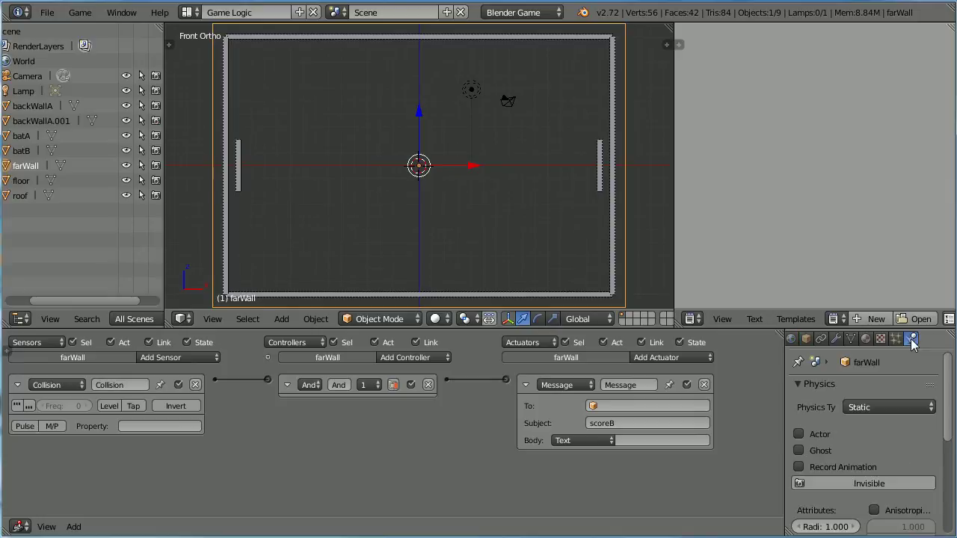
click(845, 482)
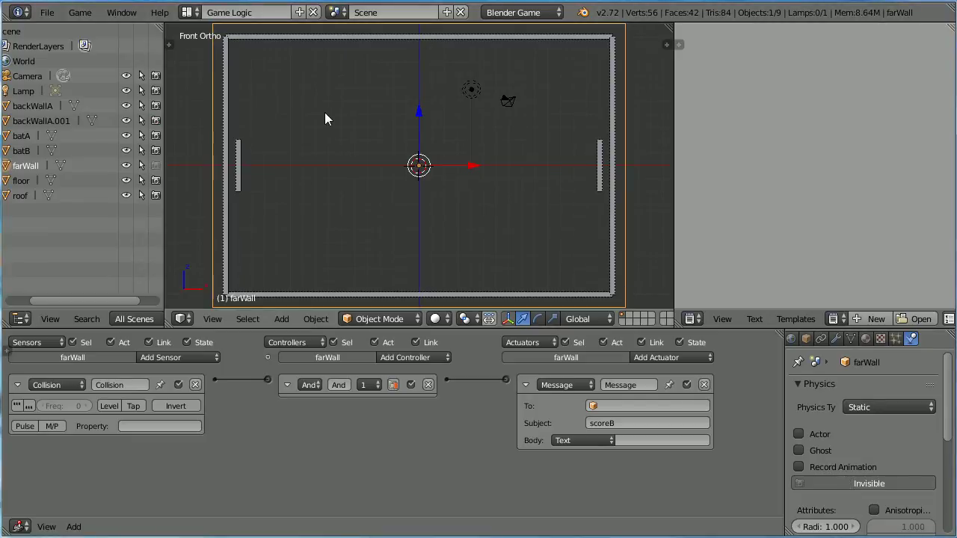
- Duplicate farWall in place, rename it nearWall, and set Location Y to -2
key(shift+d)
key(Escape)
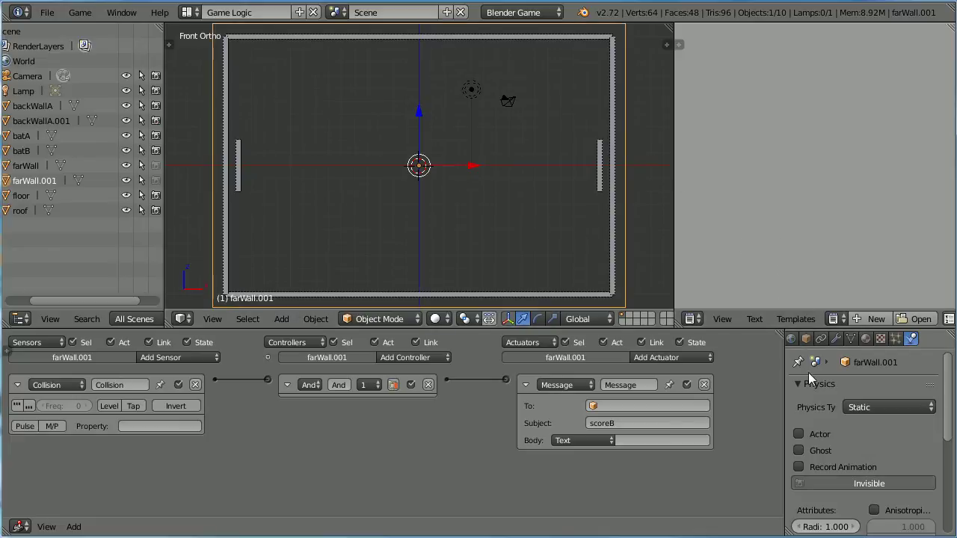
click(806, 339)
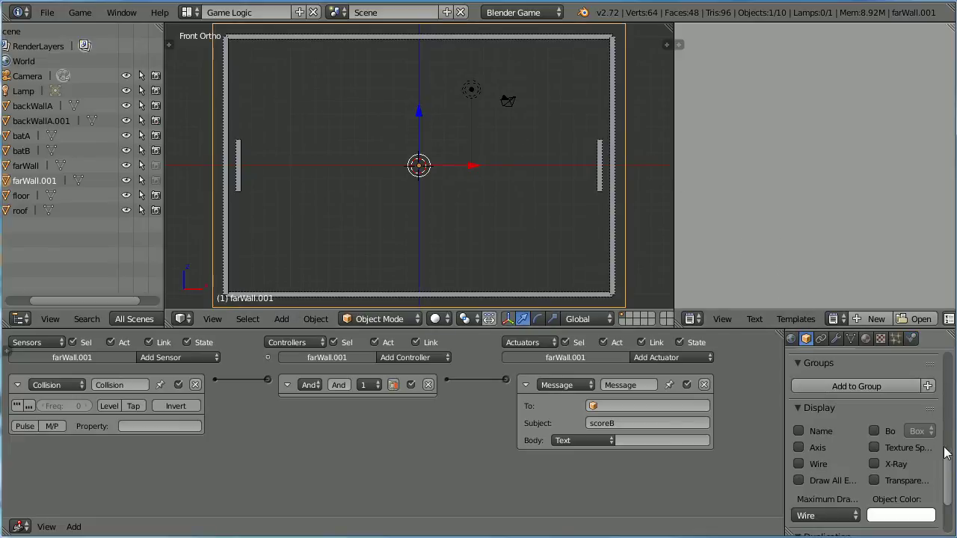
drag(947, 468, 947, 350)
click(872, 391)
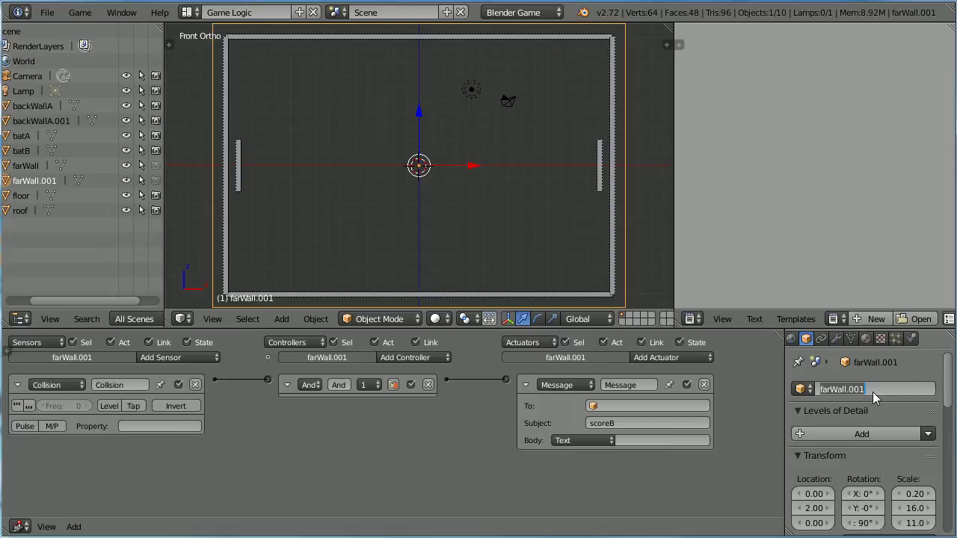
text(nearWall)
key(Return)
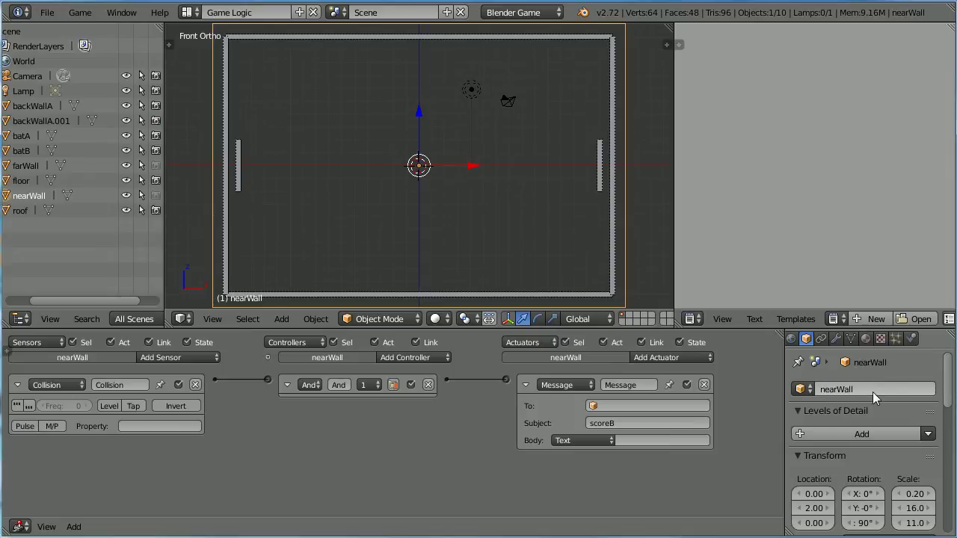
click(813, 510)
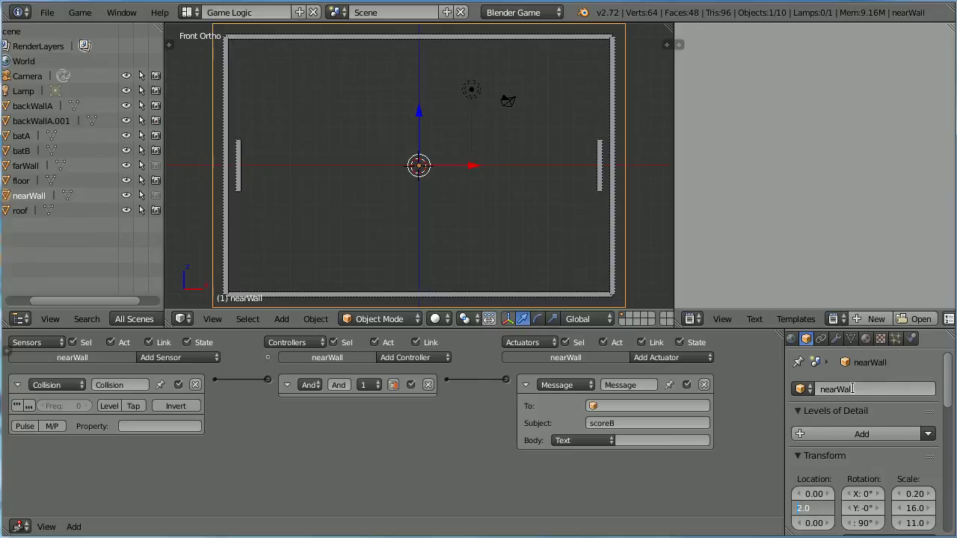
text(-2)
key(Return)
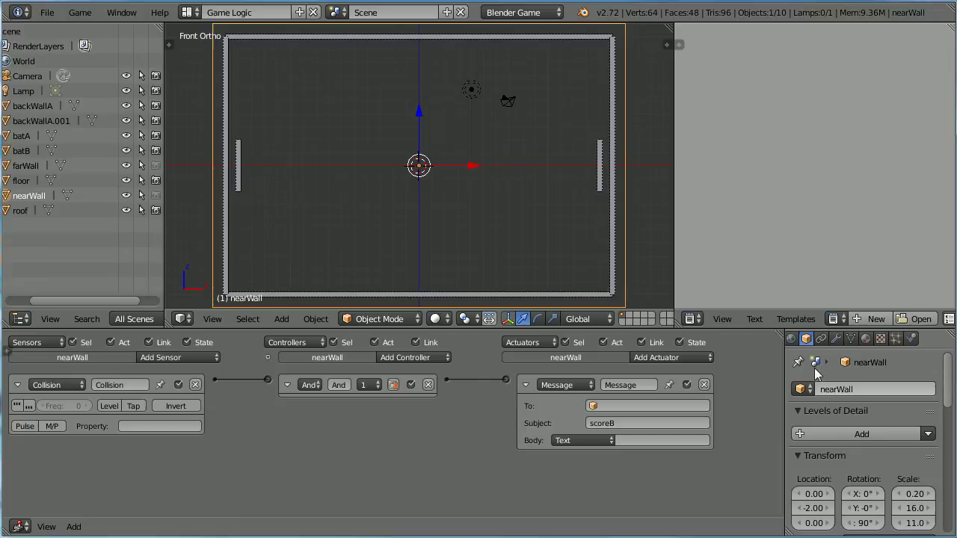
- Rename backWallA.001 to backWallB
click(42, 121)
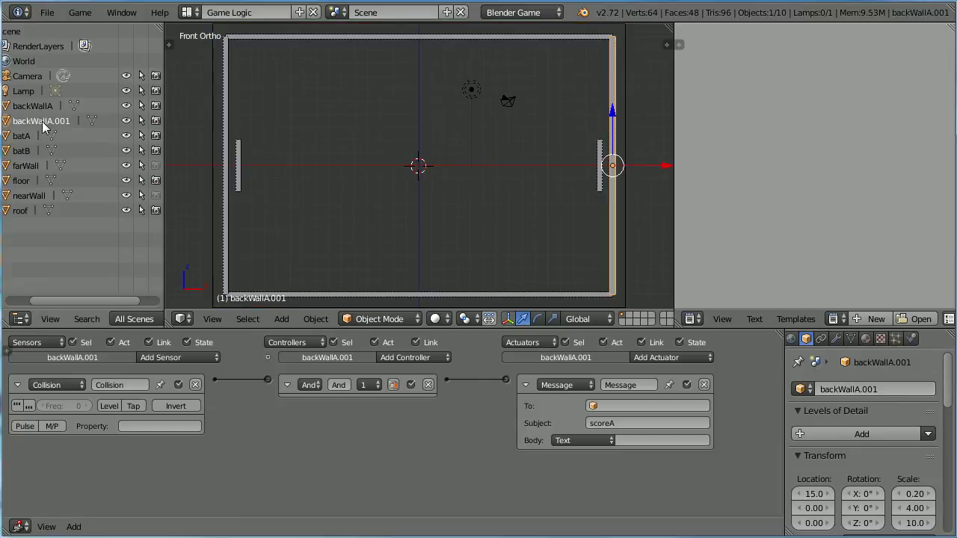
click(858, 390)
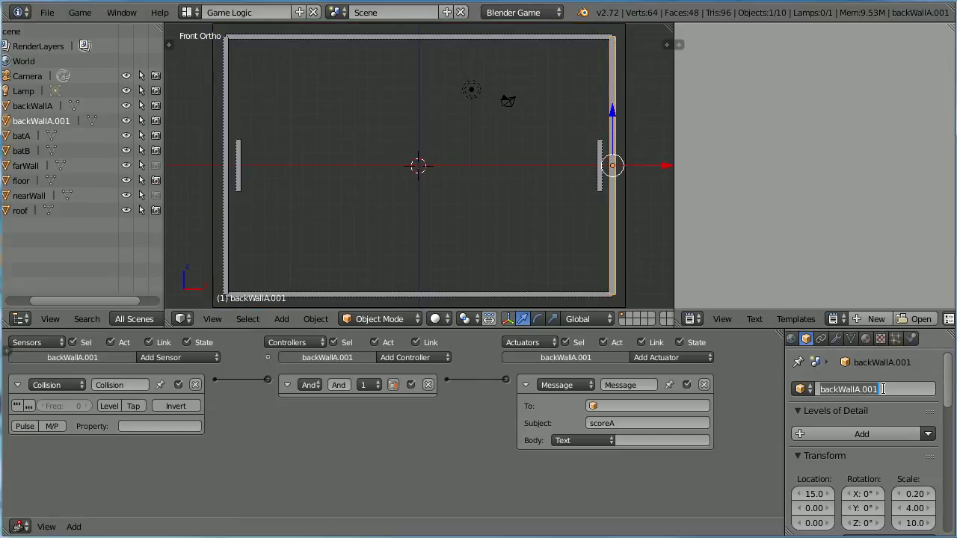
key(BackSpace)
key(BackSpace)
key(BackSpace)
key(BackSpace)
key(BackSpace)
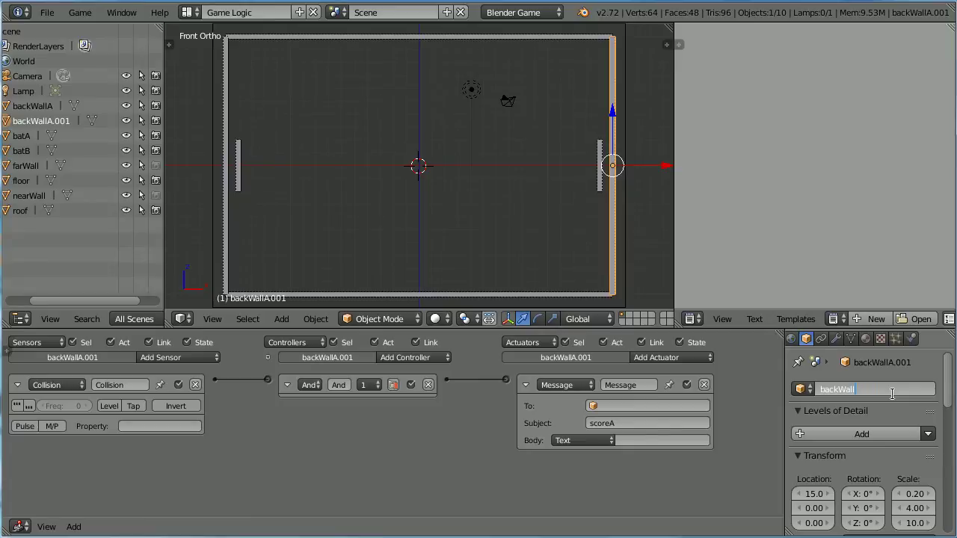
text(B)
key(Return)
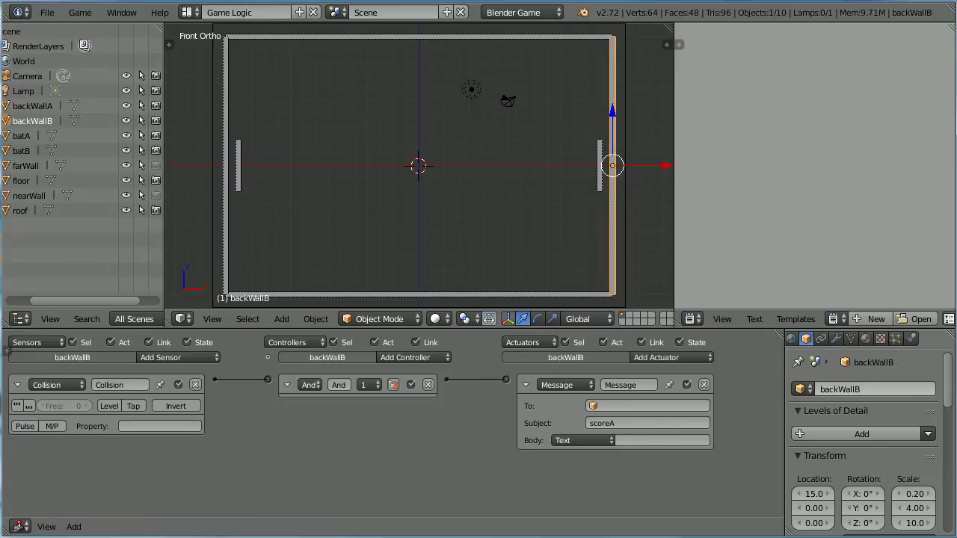
- Delete the Collision sensor, And controller and Message actuator from both farWall and nearWall
click(29, 164)
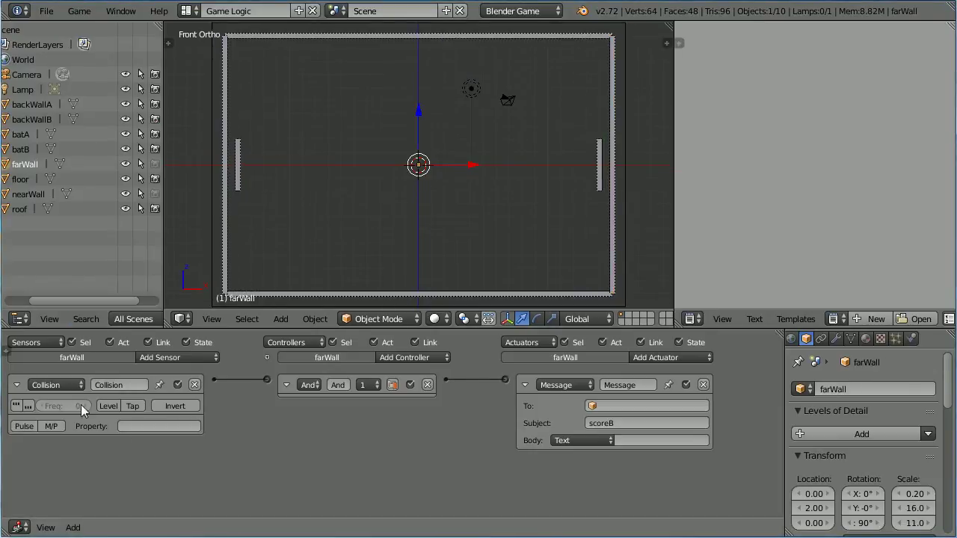
click(195, 384)
click(427, 385)
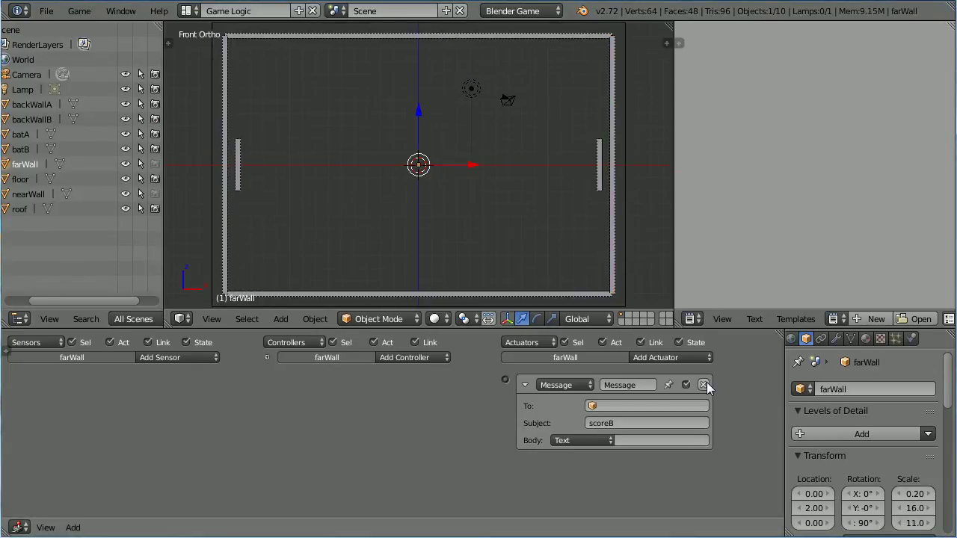
click(704, 384)
click(27, 194)
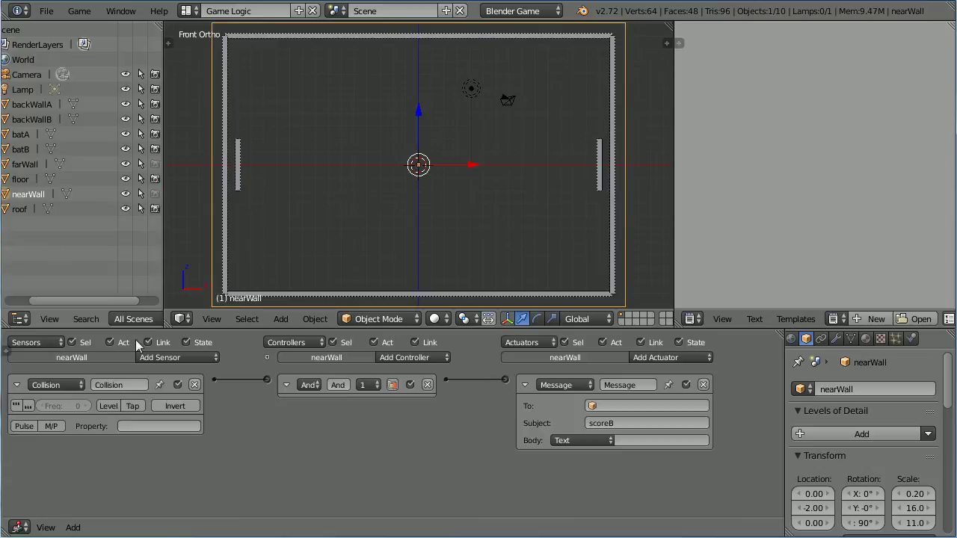
click(195, 384)
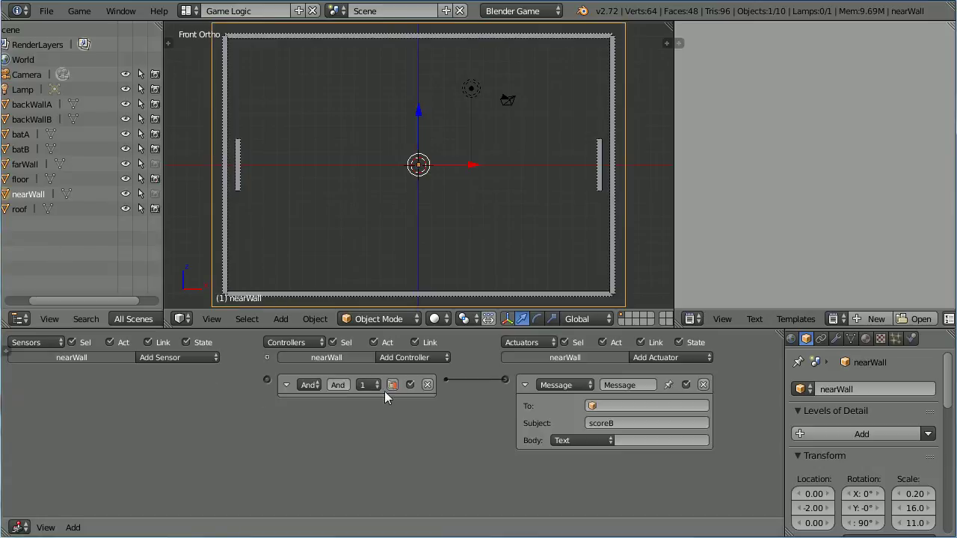
click(427, 385)
click(703, 384)
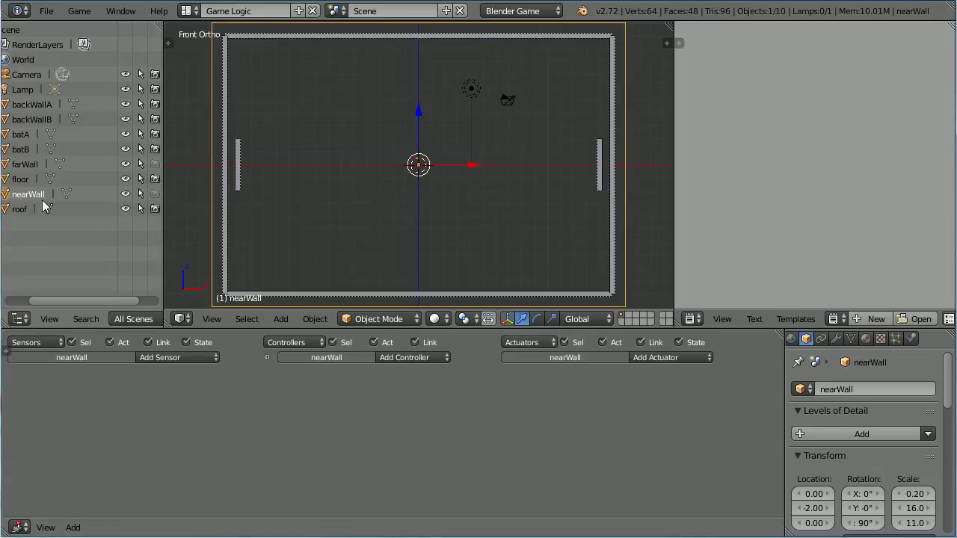
click(24, 119)
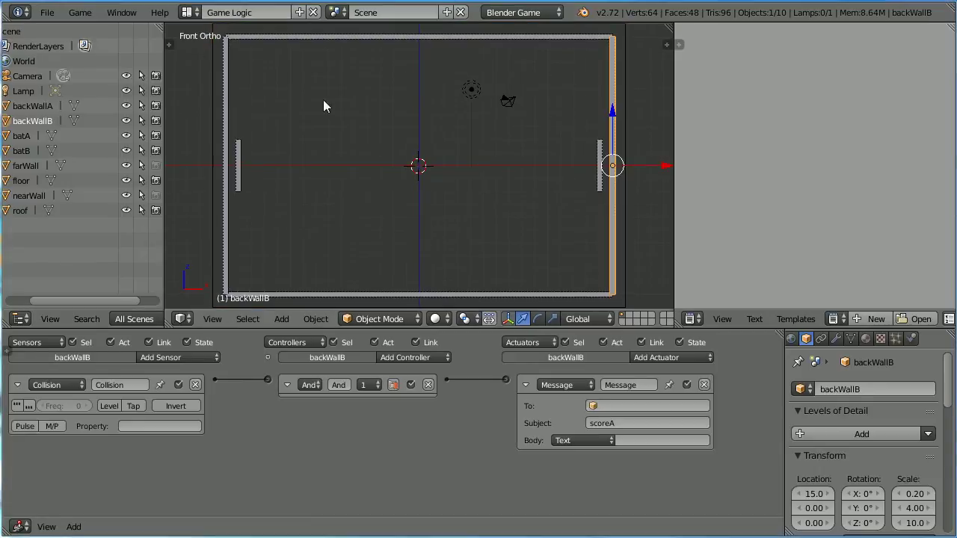
click(281, 318)
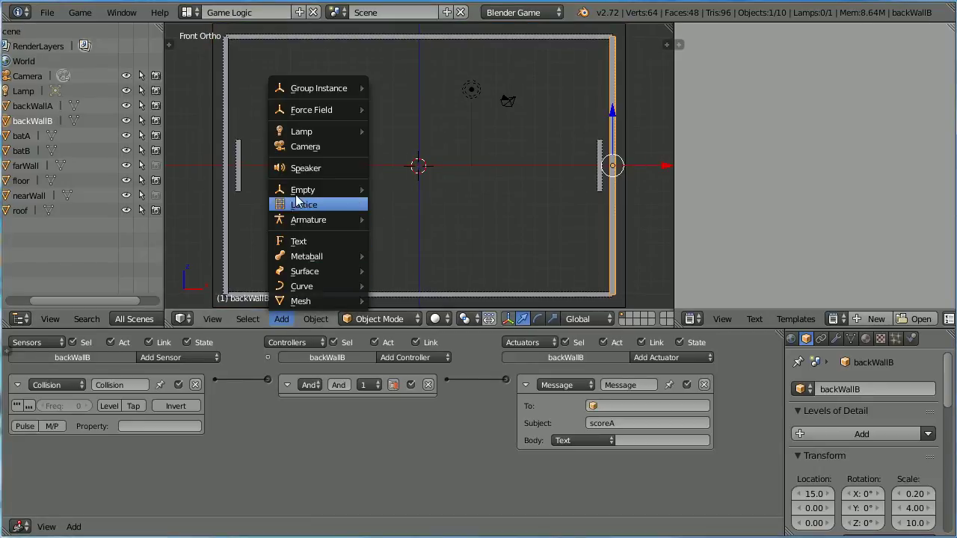
- Add a Plain Axes empty and name it game
mouse_move(322, 189)
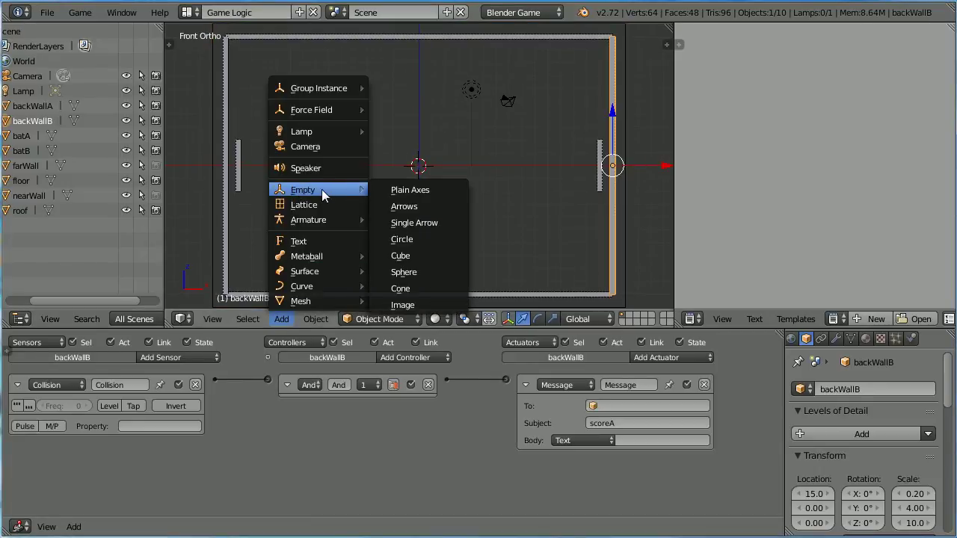
click(446, 189)
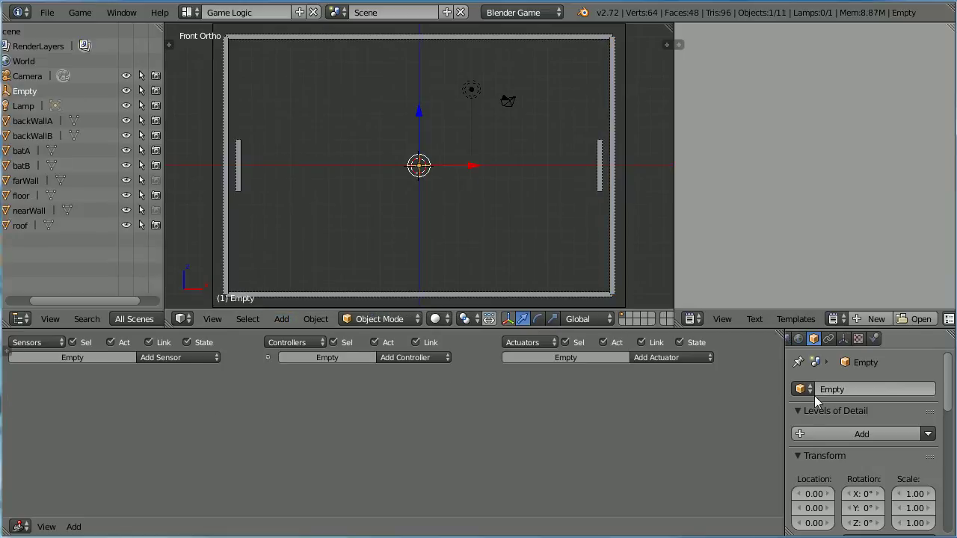
click(852, 393)
text(game)
key(Return)
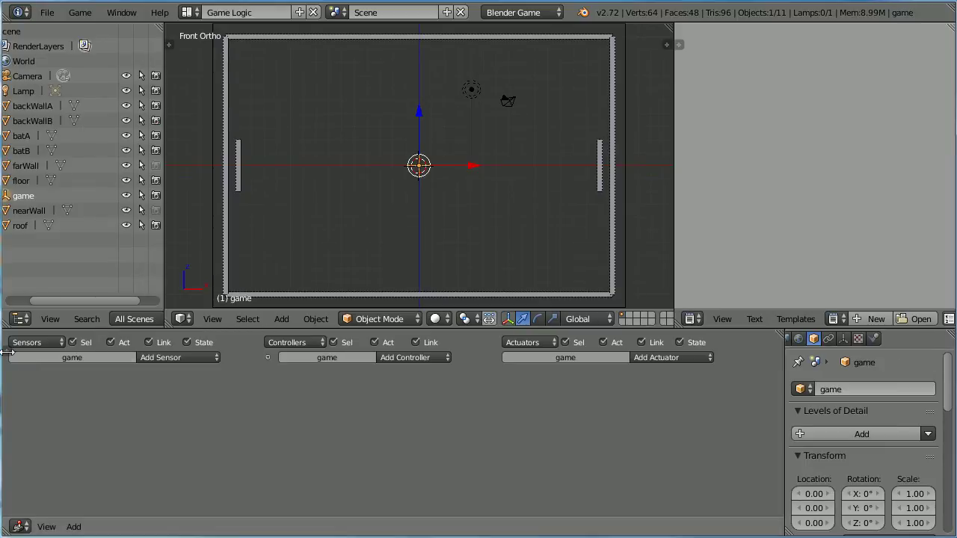
- Add a first game property to game, name it score, and make it Integer
drag(6, 351, 56, 360)
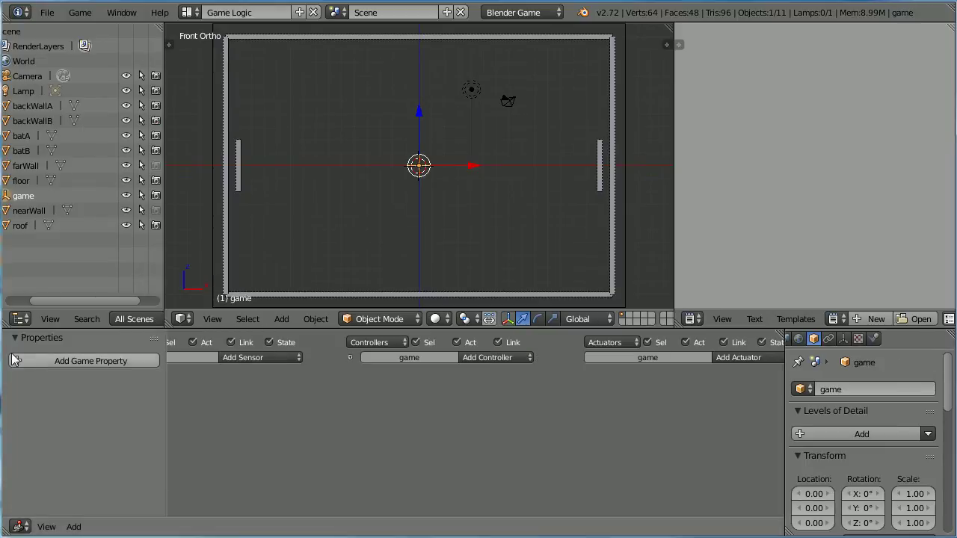
click(58, 361)
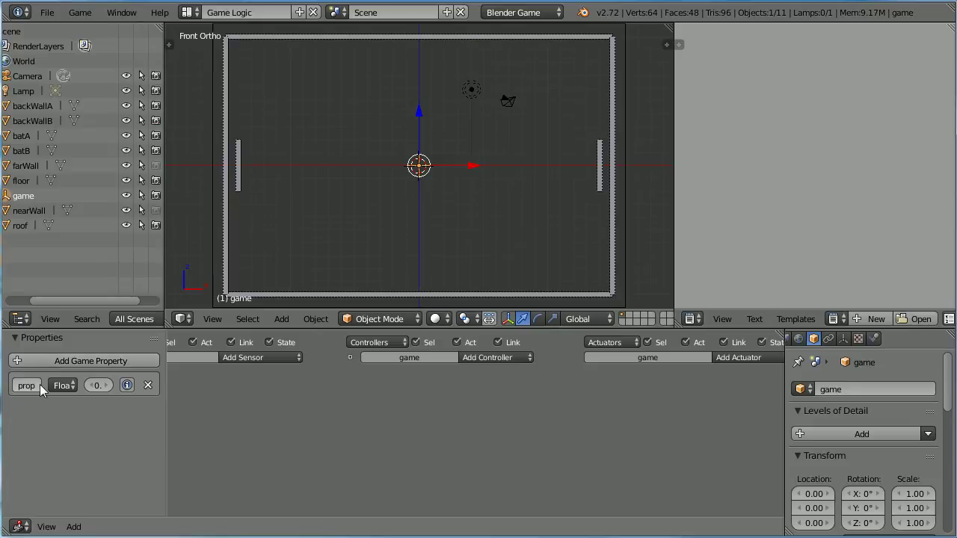
click(32, 385)
text(s)
text(core)
text(A)
key(BackSpace)
key(Return)
click(65, 385)
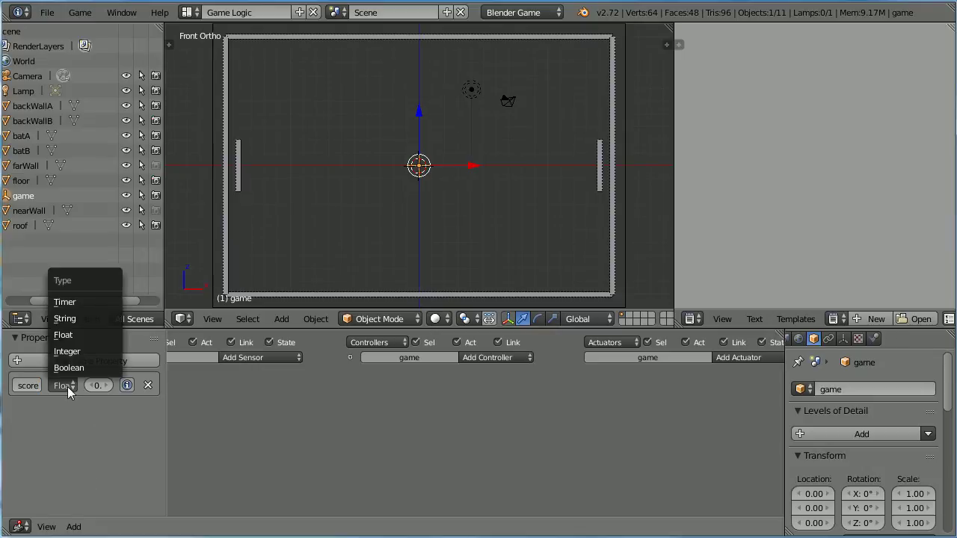
click(79, 350)
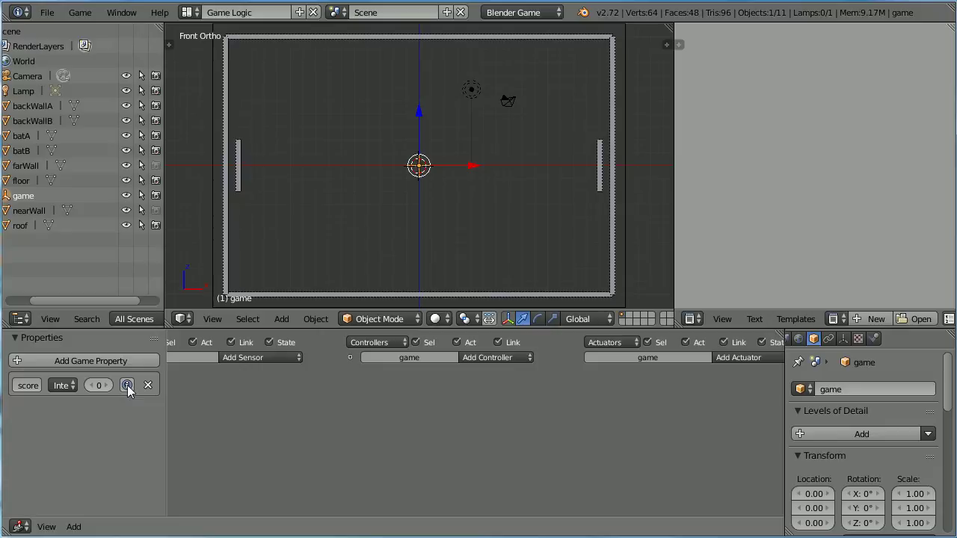
- Add integer property scoreB with debug display, and enable Game > Show Debug Properties
click(79, 359)
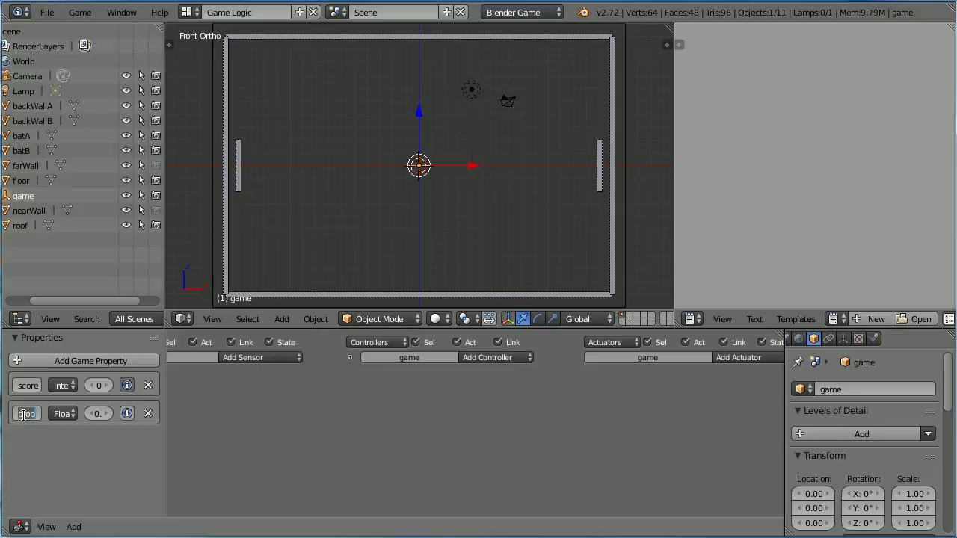
text(s)
text(coreB)
click(56, 414)
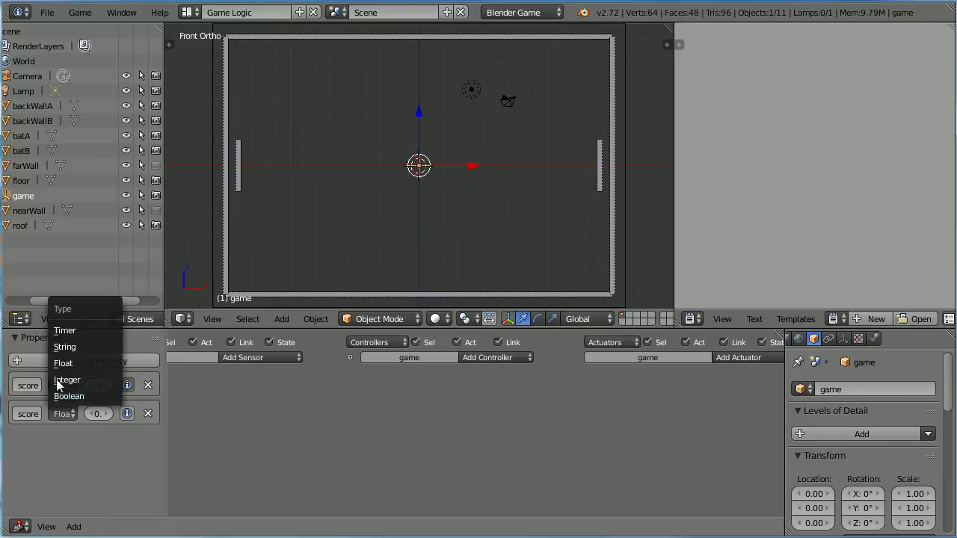
click(78, 383)
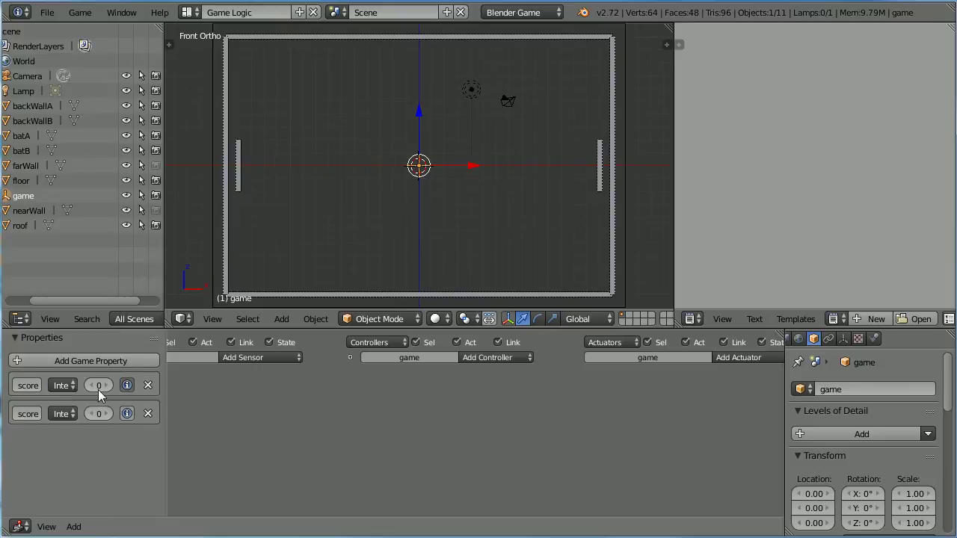
click(127, 414)
click(127, 413)
click(80, 12)
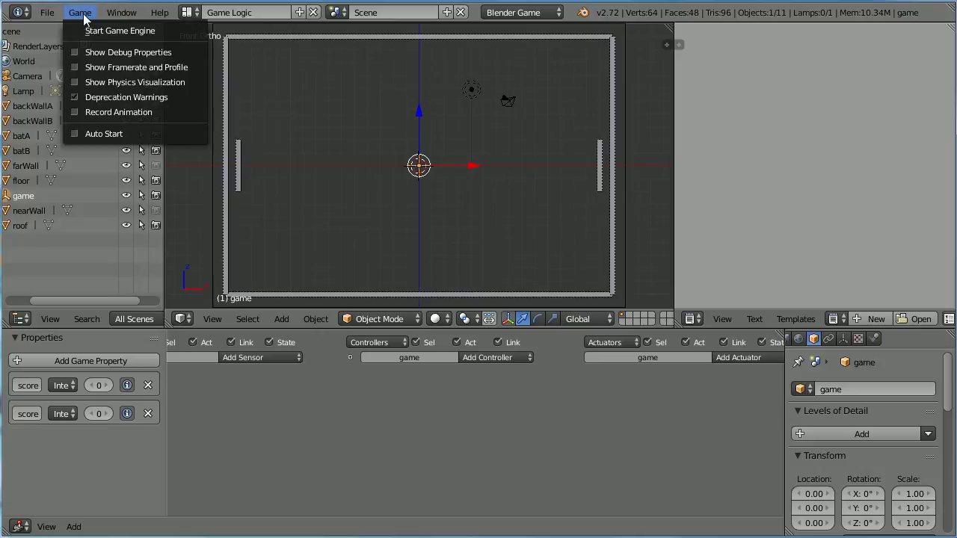
click(71, 51)
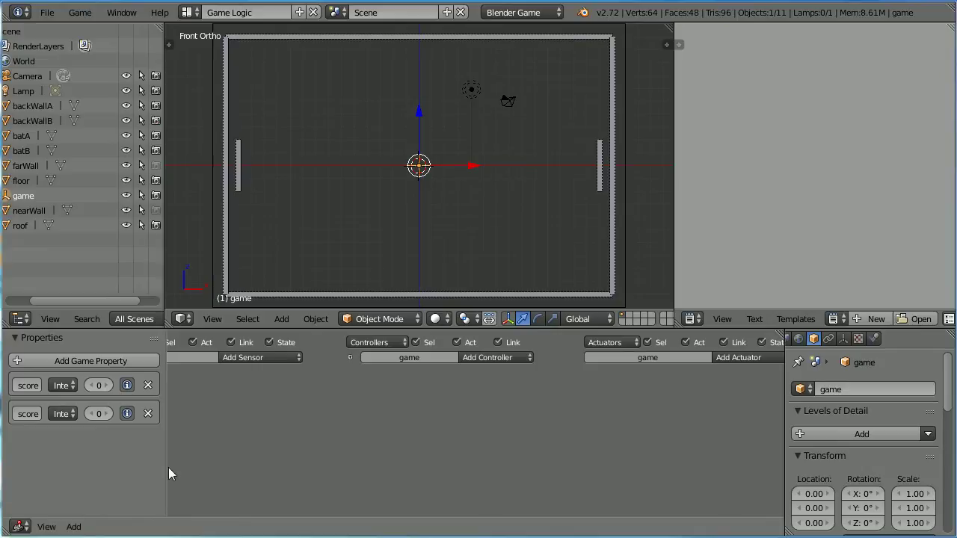
- Add a Message sensor and a Property actuator to the game object
drag(162, 466, 38, 461)
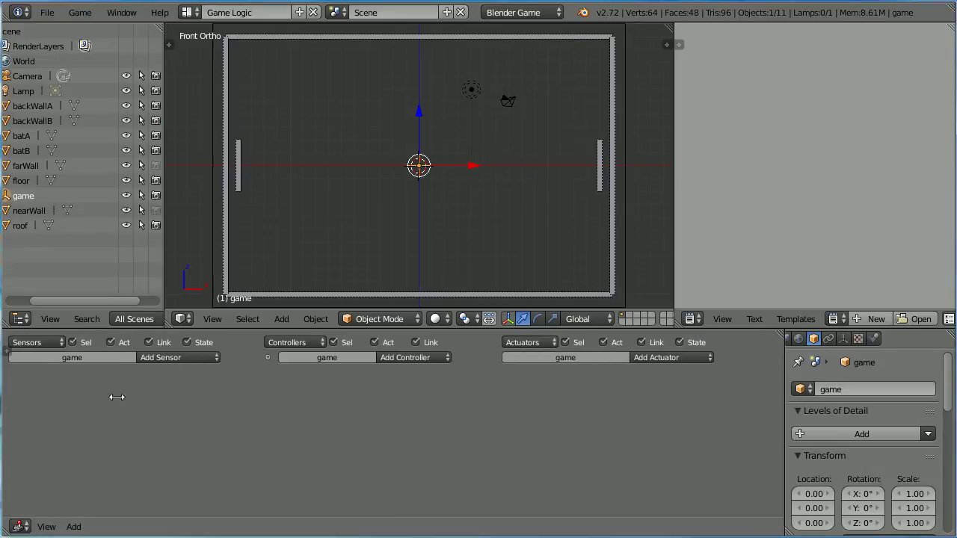
click(180, 358)
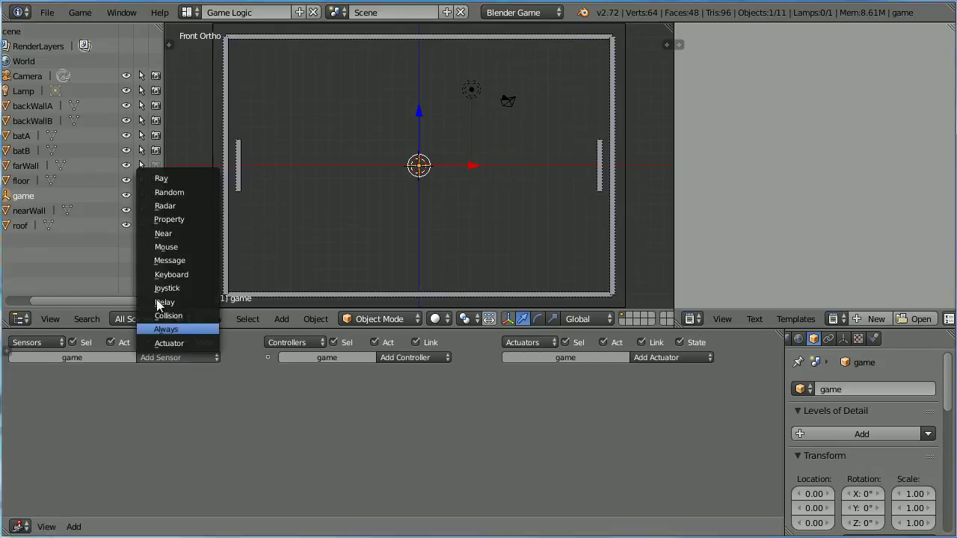
click(194, 266)
click(680, 357)
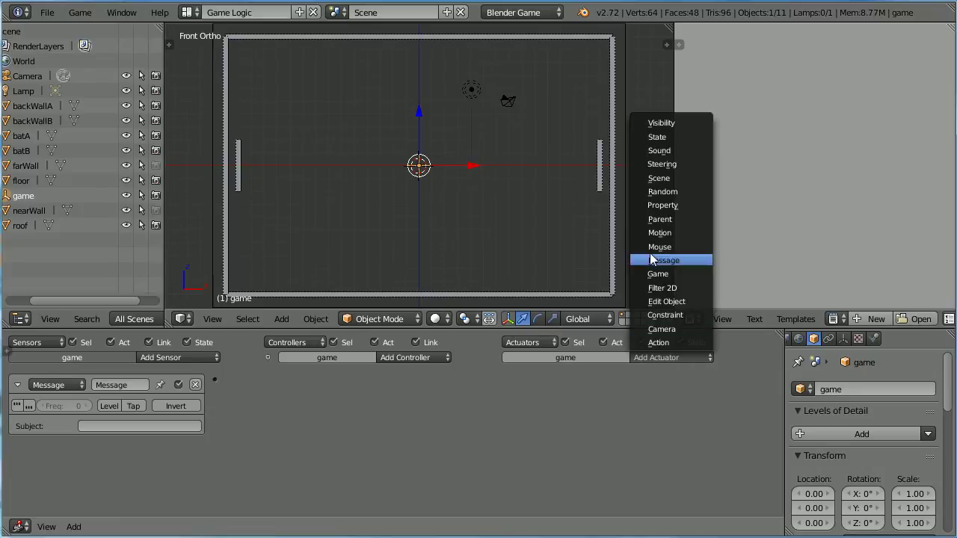
click(690, 202)
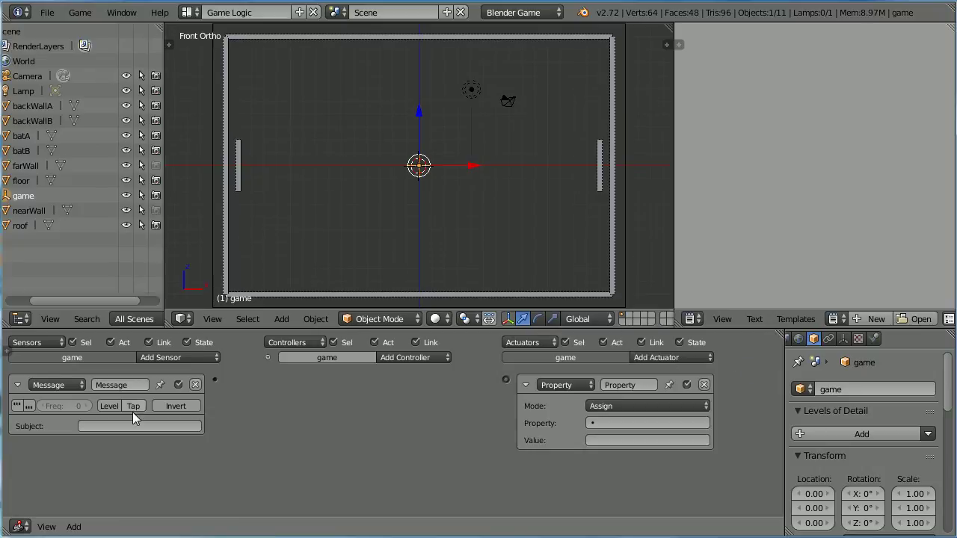
- Set the sensor subject to scoreA and make the actuator Add 1 to scoreA
click(136, 424)
text(scoreA)
click(616, 408)
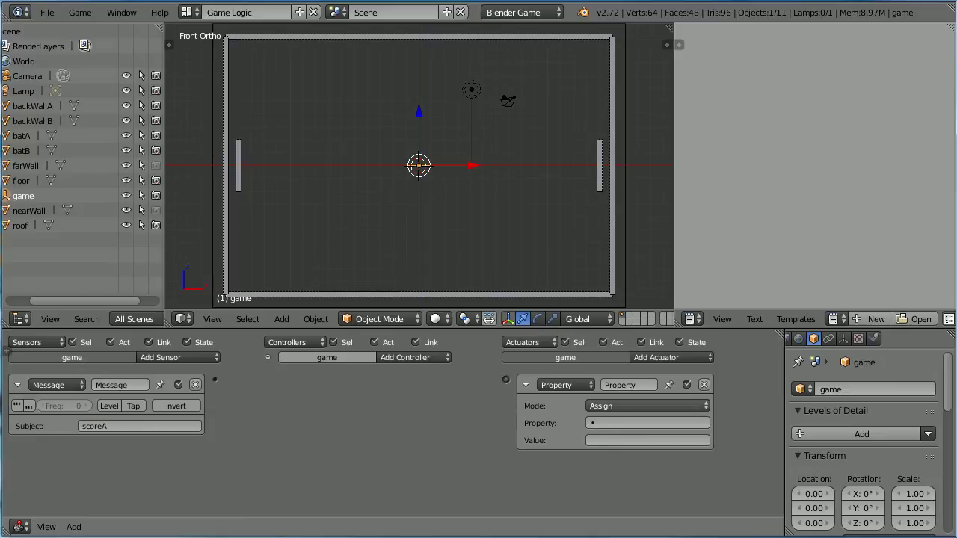
click(608, 381)
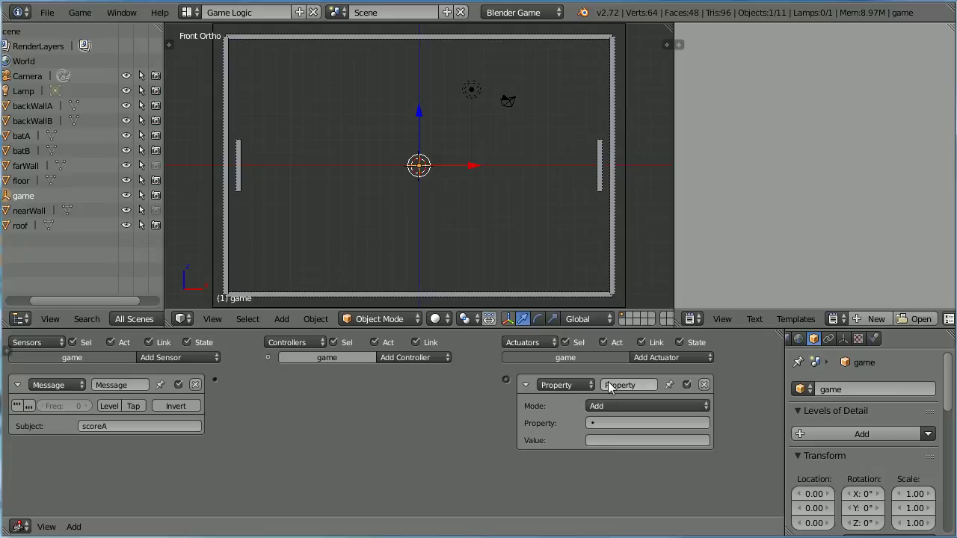
click(594, 441)
text(1)
click(621, 423)
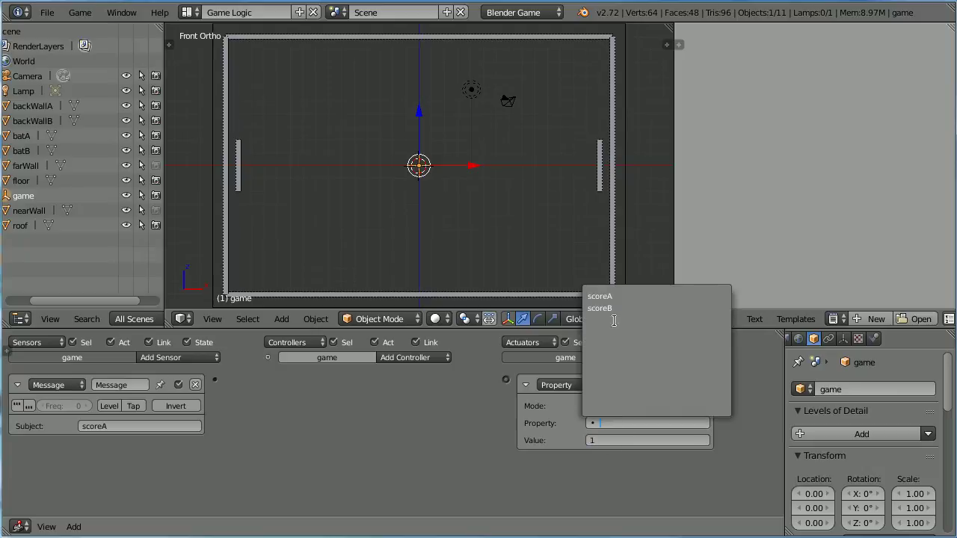
click(615, 296)
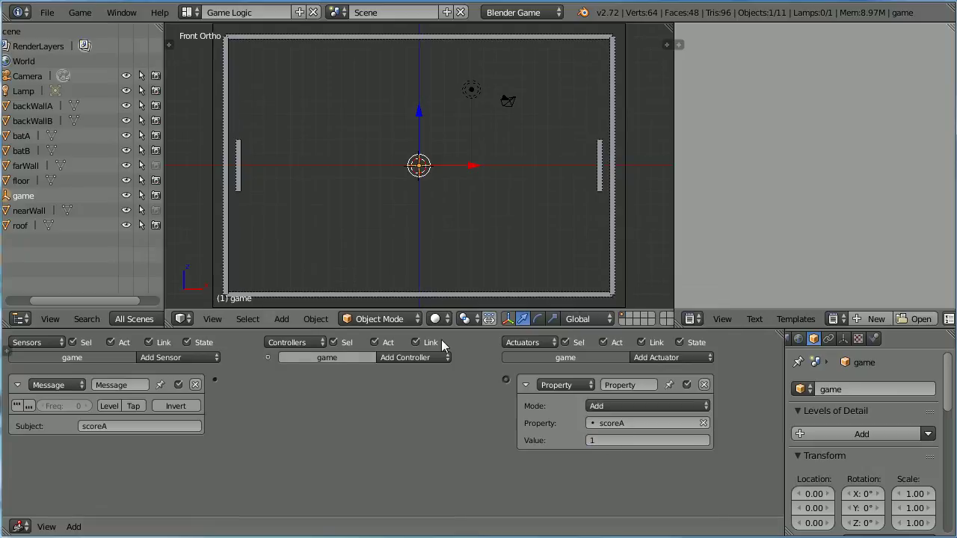
- Add a second Message sensor and a second Property actuator
click(196, 356)
click(181, 261)
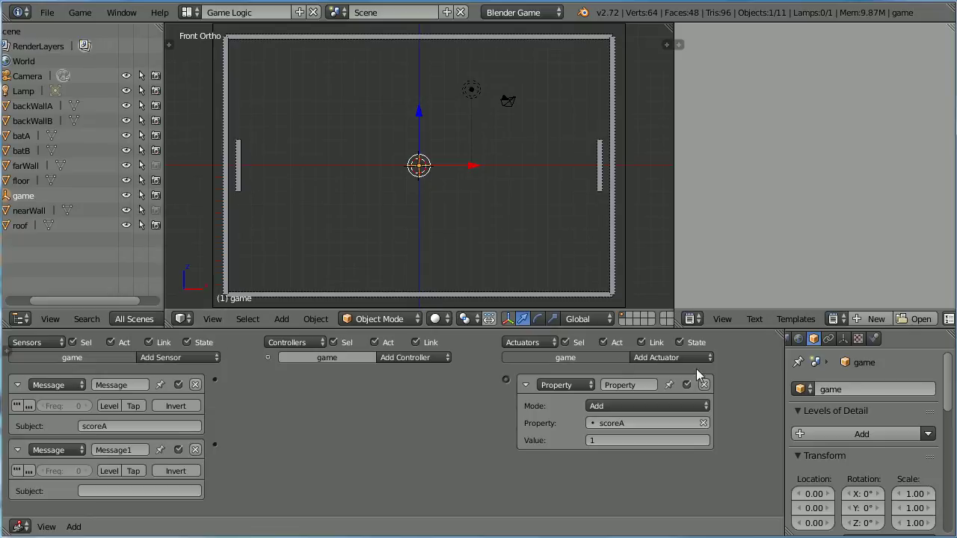
click(673, 358)
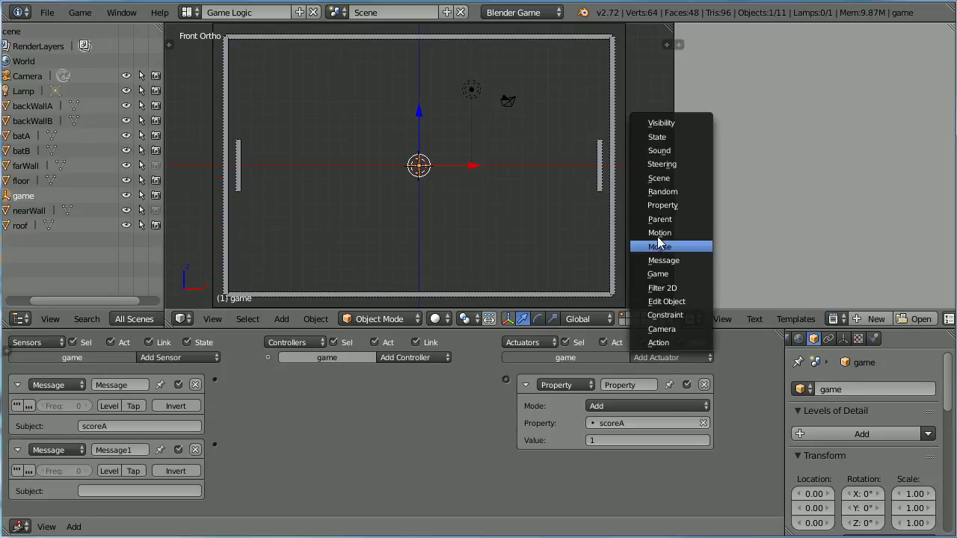
click(657, 205)
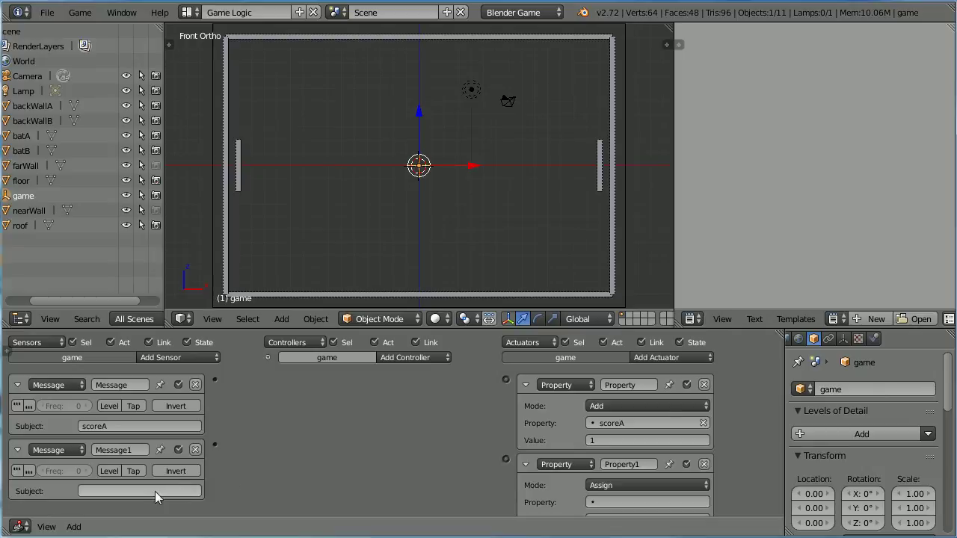
- Set the second sensor's subject and make the second actuator Add 1 to scoreB
click(126, 491)
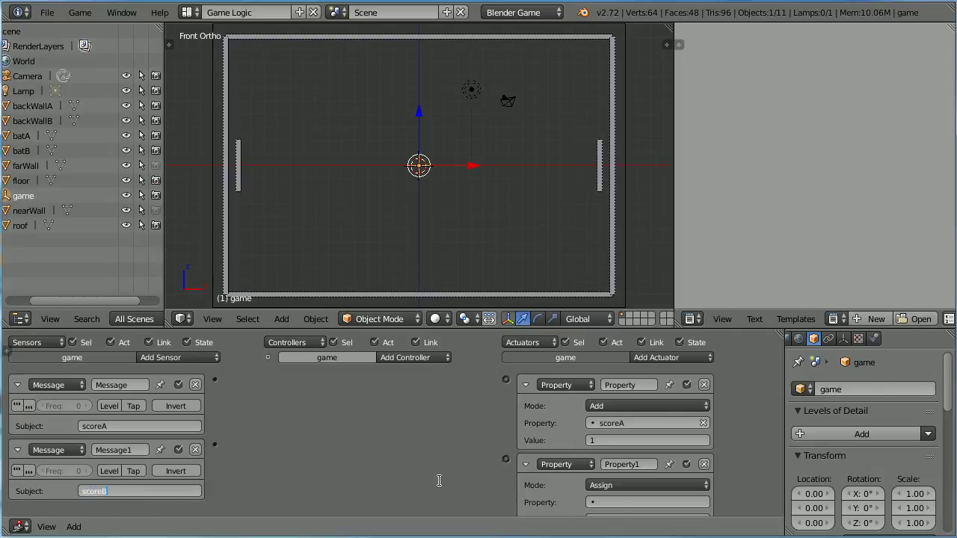
click(525, 385)
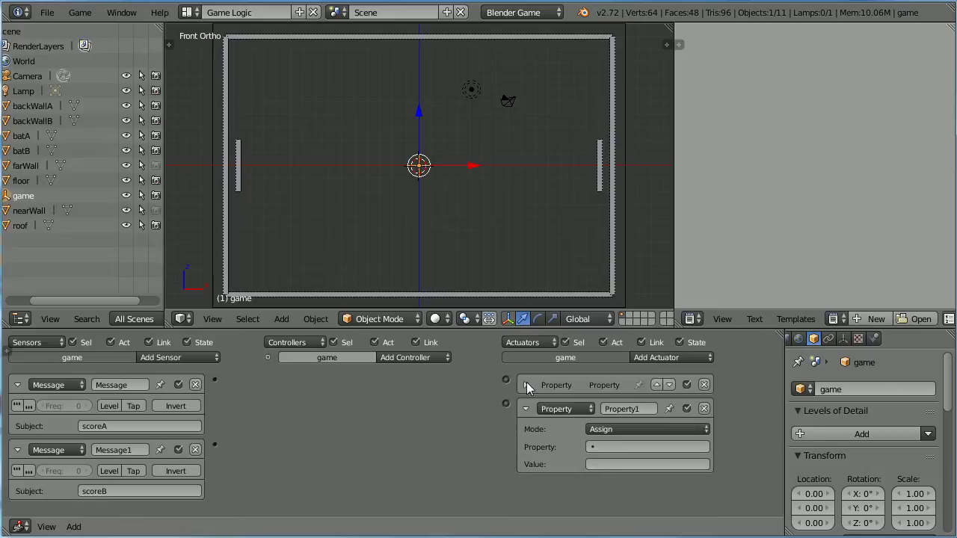
click(615, 429)
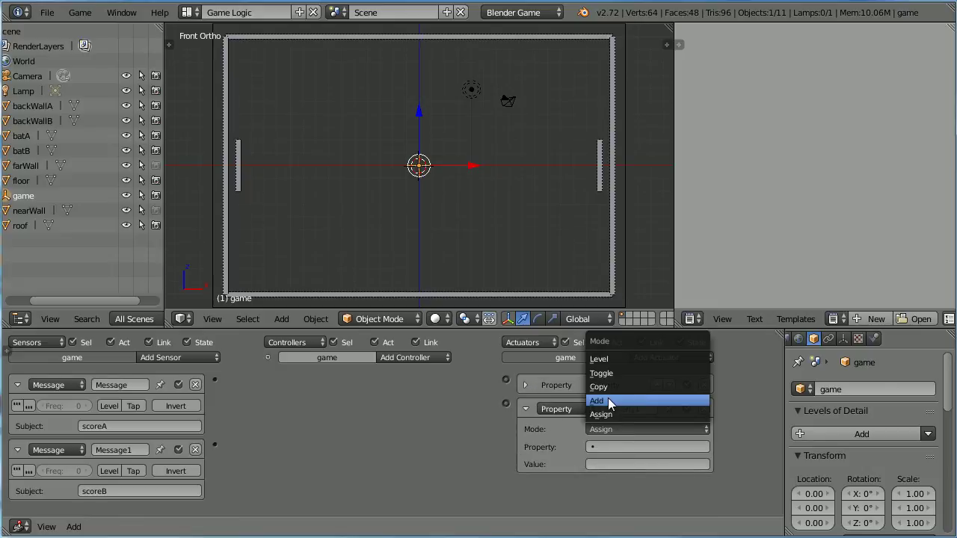
click(608, 400)
click(603, 464)
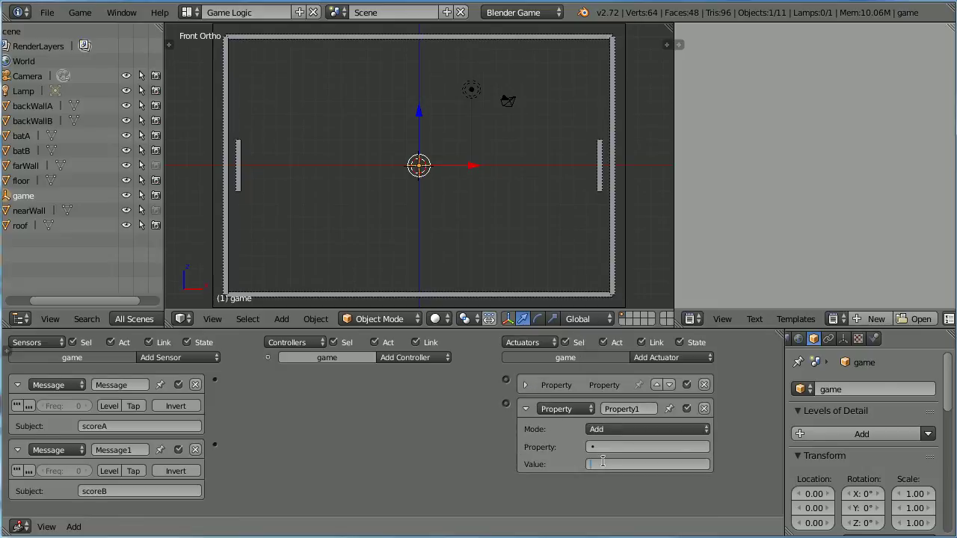
text(1)
click(606, 448)
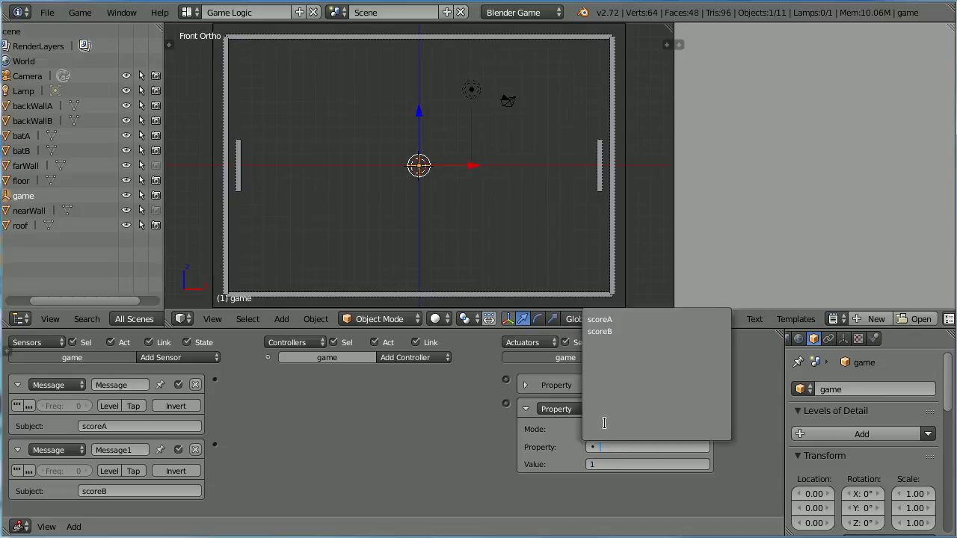
click(617, 333)
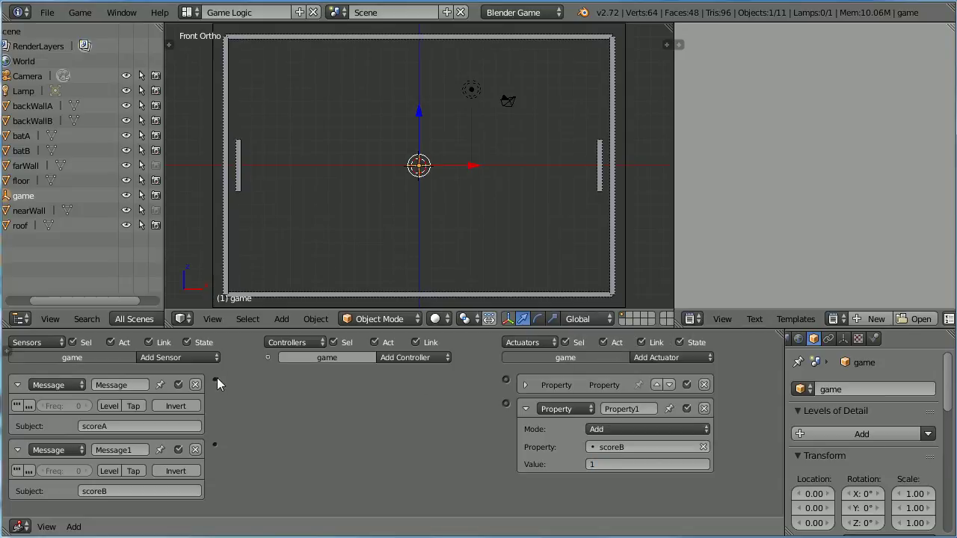
- Link each message sensor to its Property actuator and raise the game empty to Z 5.79
drag(216, 380, 506, 380)
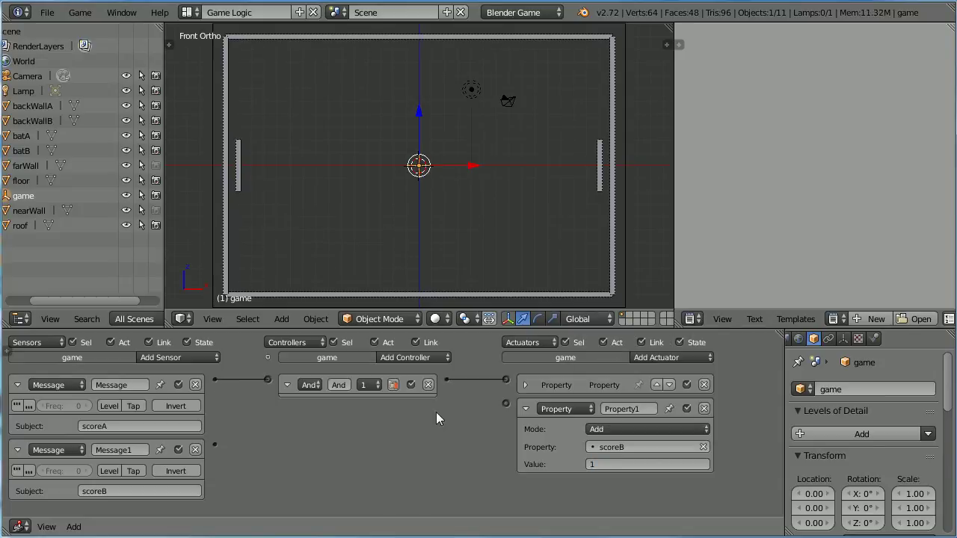
drag(216, 444, 507, 404)
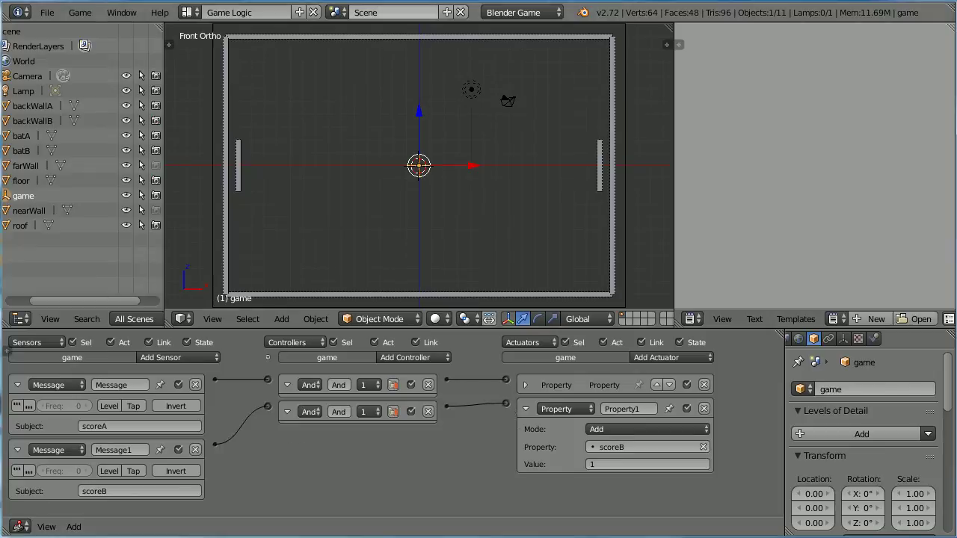
drag(419, 112, 422, 37)
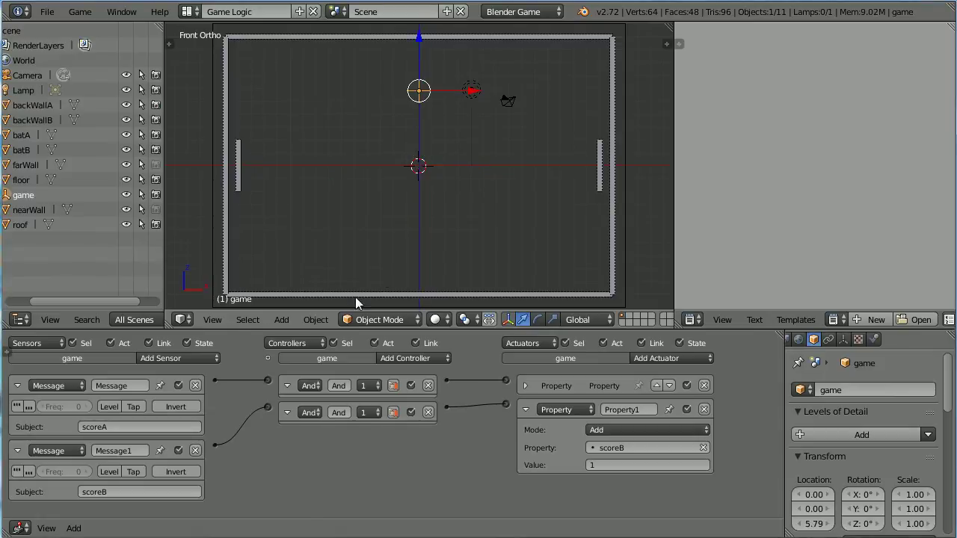
- Add a UV Sphere for the ball and scale it to 0.5
click(281, 321)
mouse_move(303, 302)
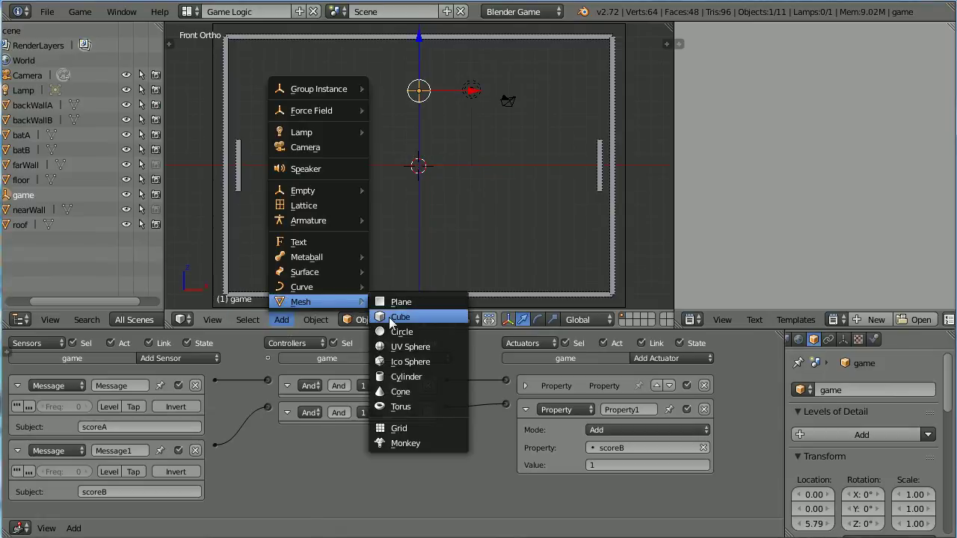
click(455, 346)
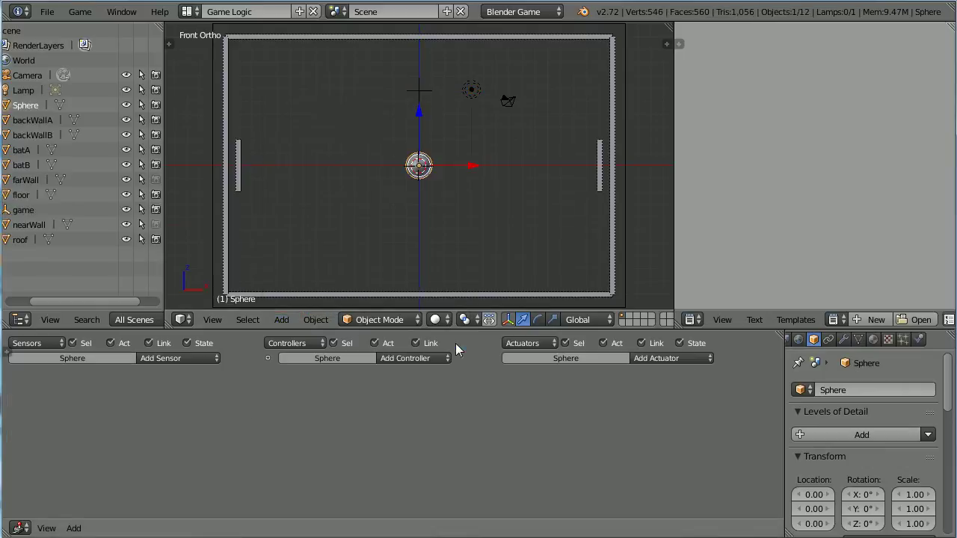
key(s)
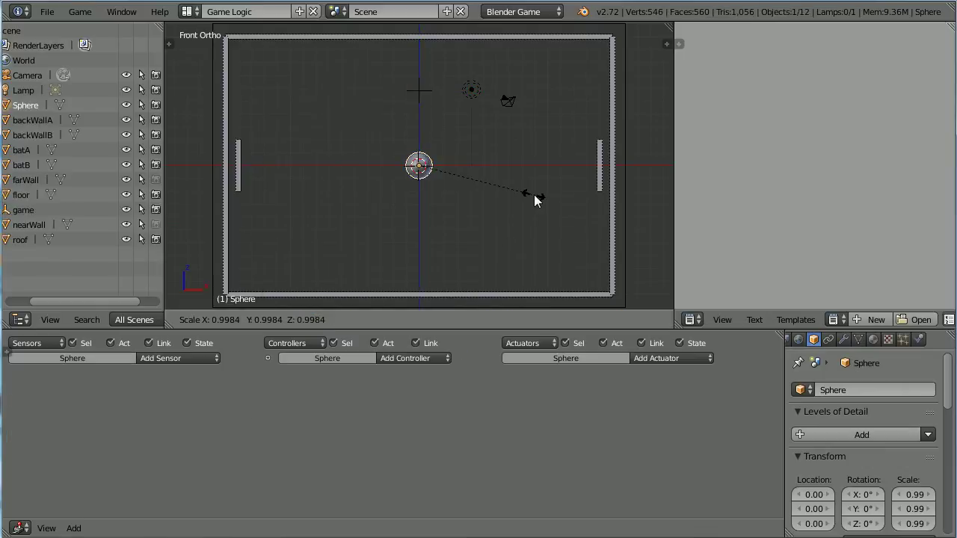
text(.5)
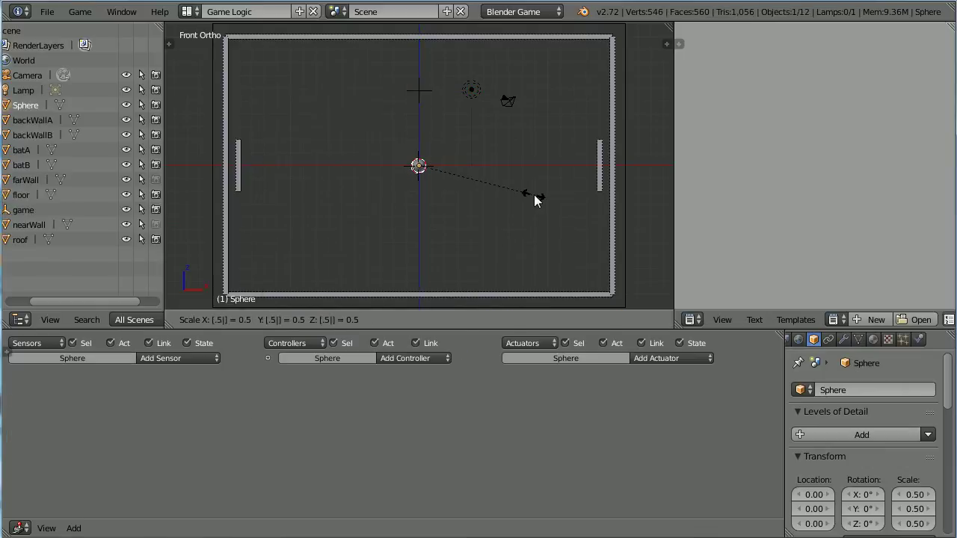
key(Return)
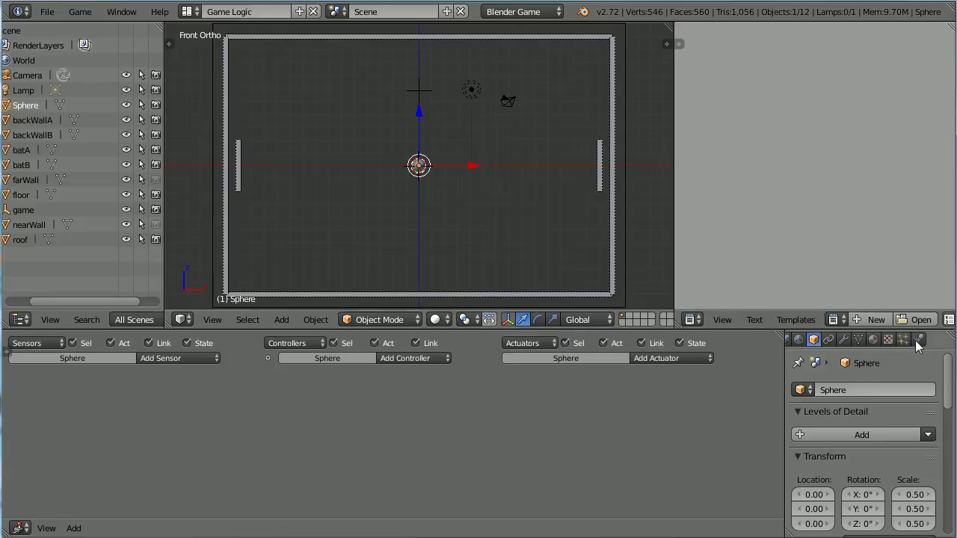
- Assign the existing material 'Material' to the sphere
click(873, 340)
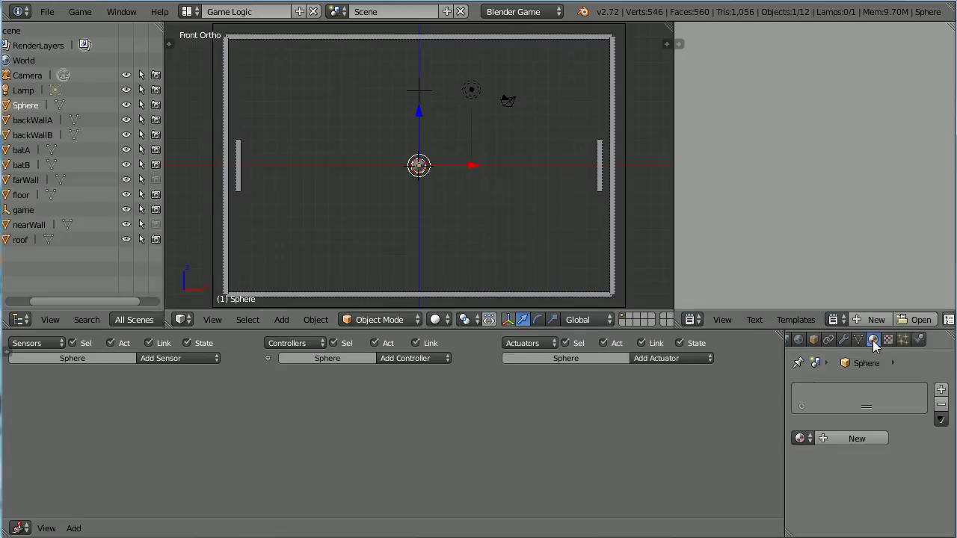
click(802, 438)
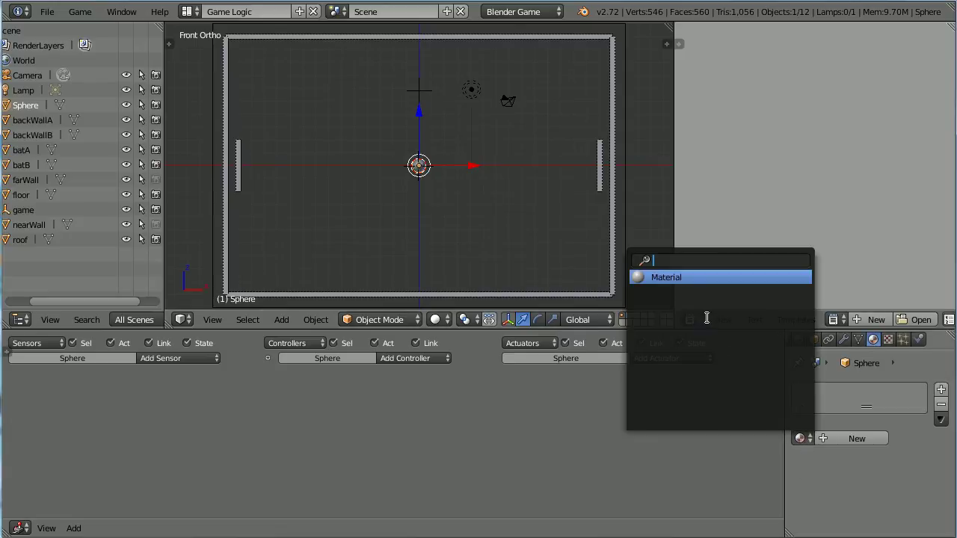
click(643, 277)
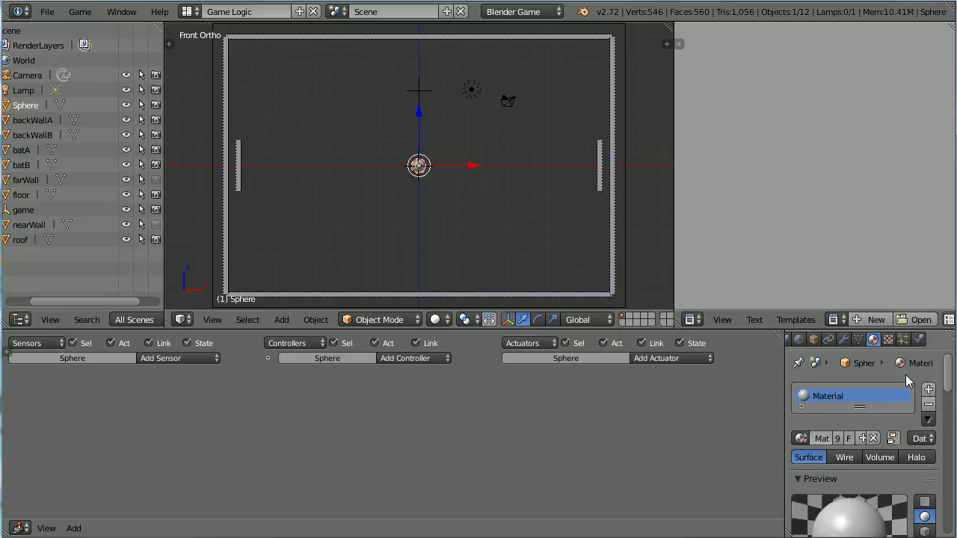
- Make the sphere a Rigid Body with rotation damping set to 0
click(919, 340)
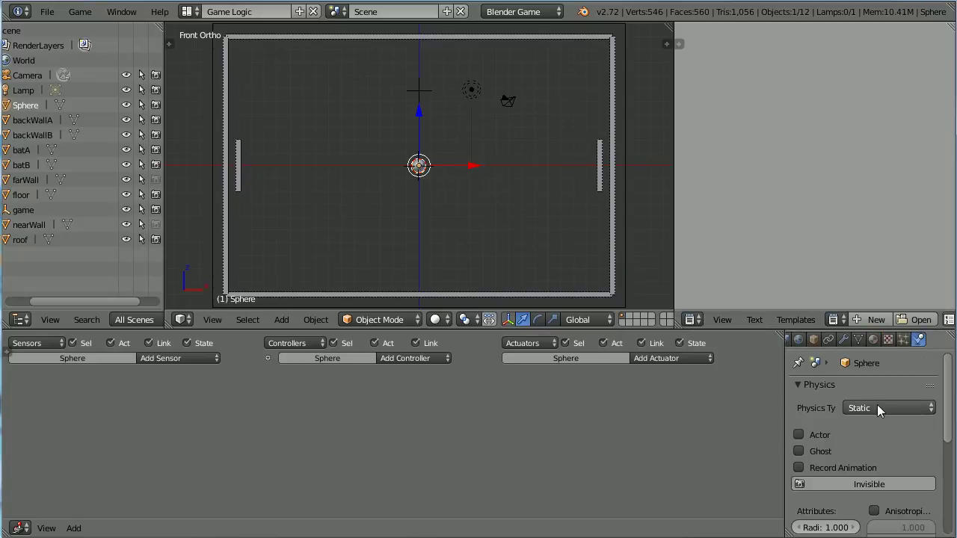
click(877, 405)
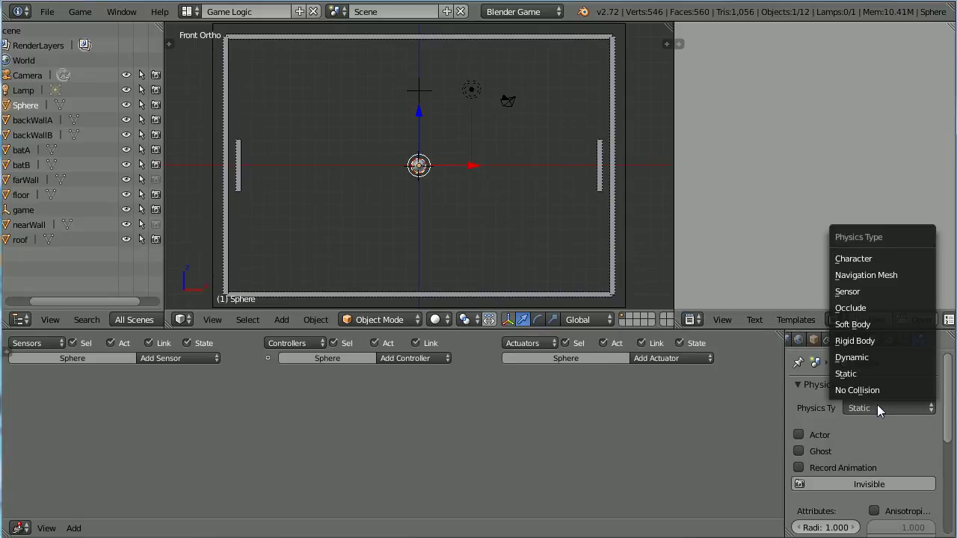
click(892, 337)
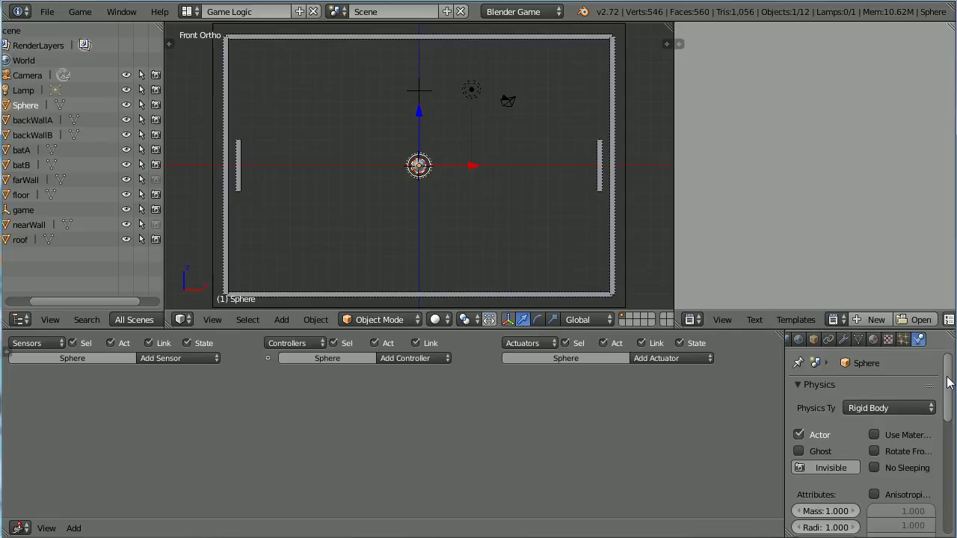
drag(948, 383, 945, 436)
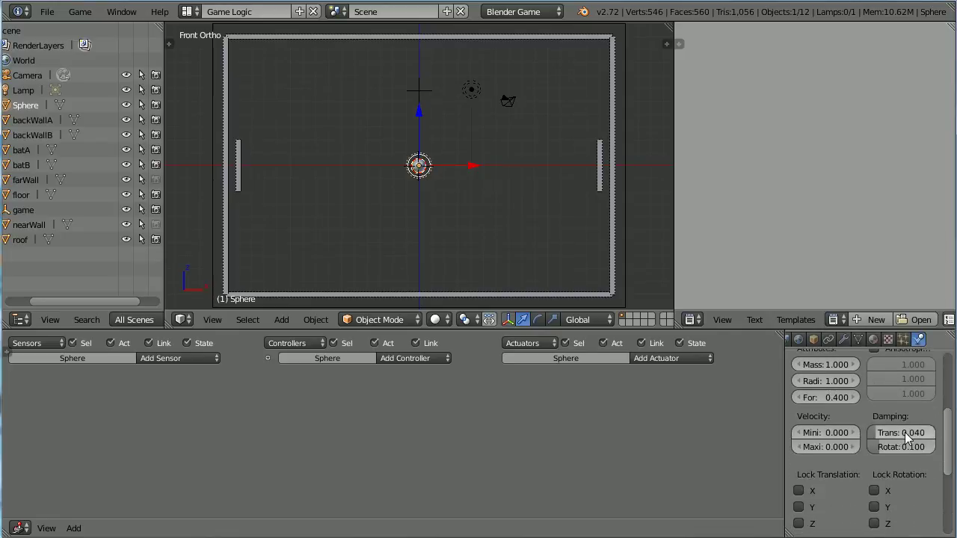
click(890, 447)
text(0)
key(Return)
- Enable collision bounds on the sphere and set their shape to Sphere
scroll(830, 453, down, 5)
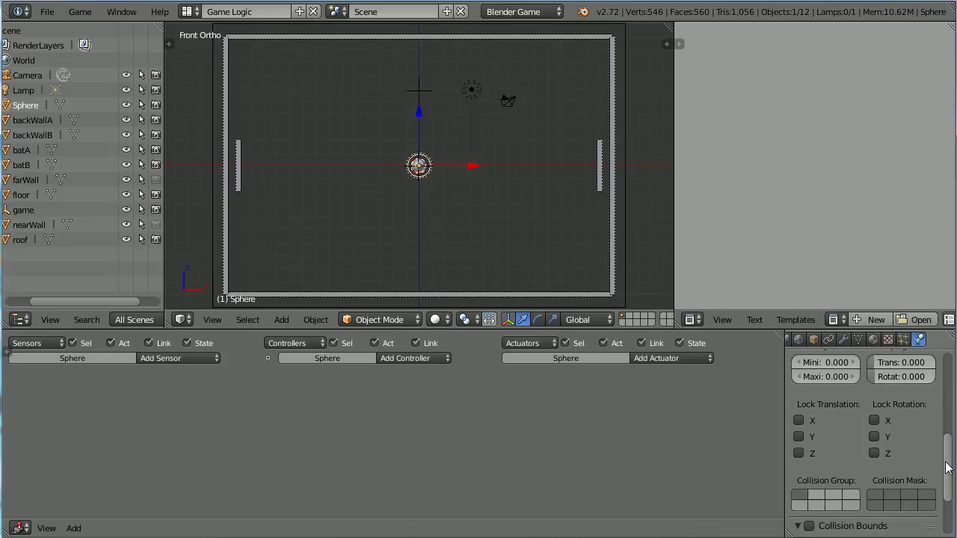
click(809, 458)
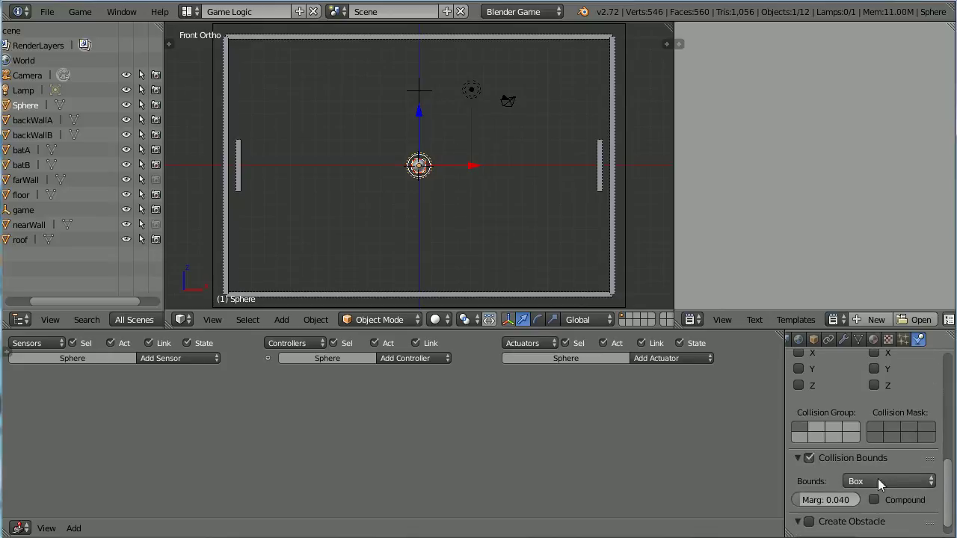
click(891, 481)
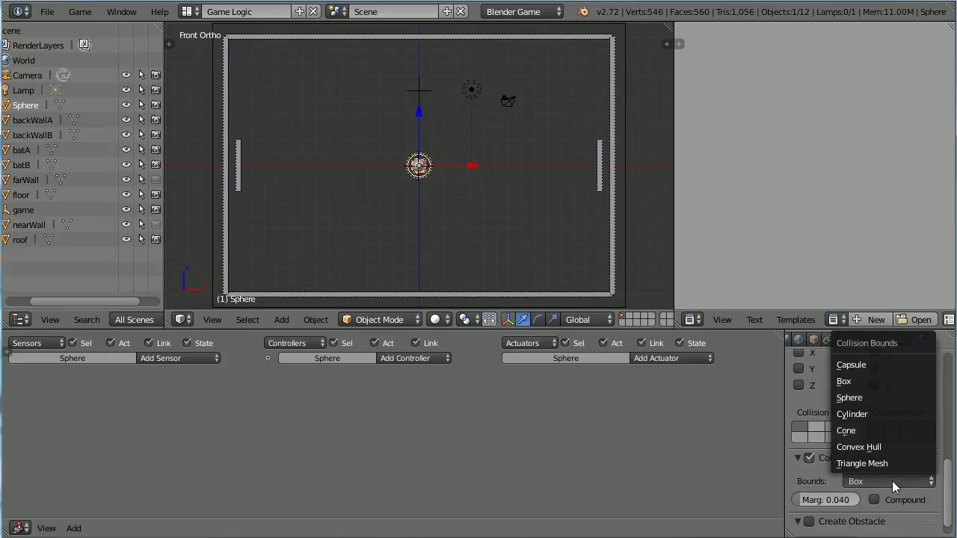
click(902, 399)
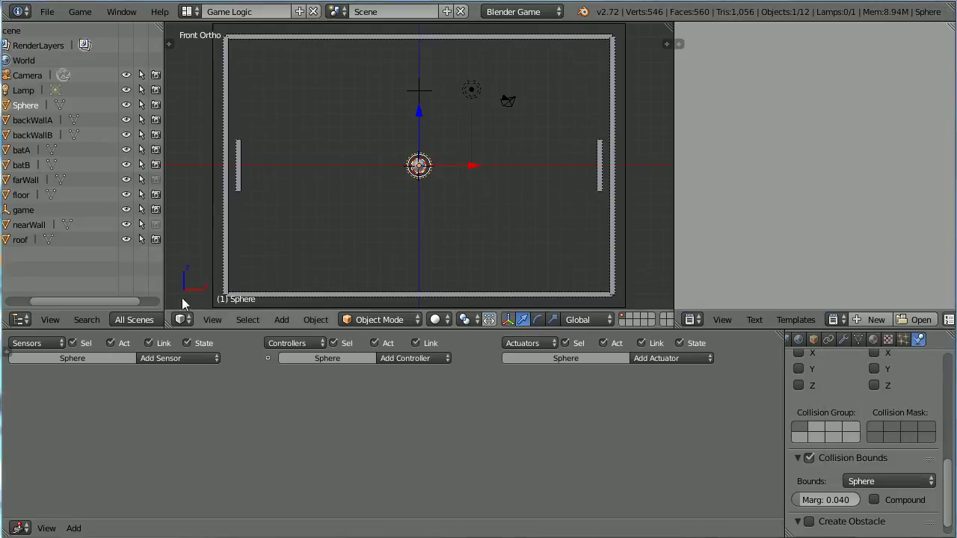
- Add a Keyboard sensor triggered by the S key and a Motion actuator to the sphere
click(200, 360)
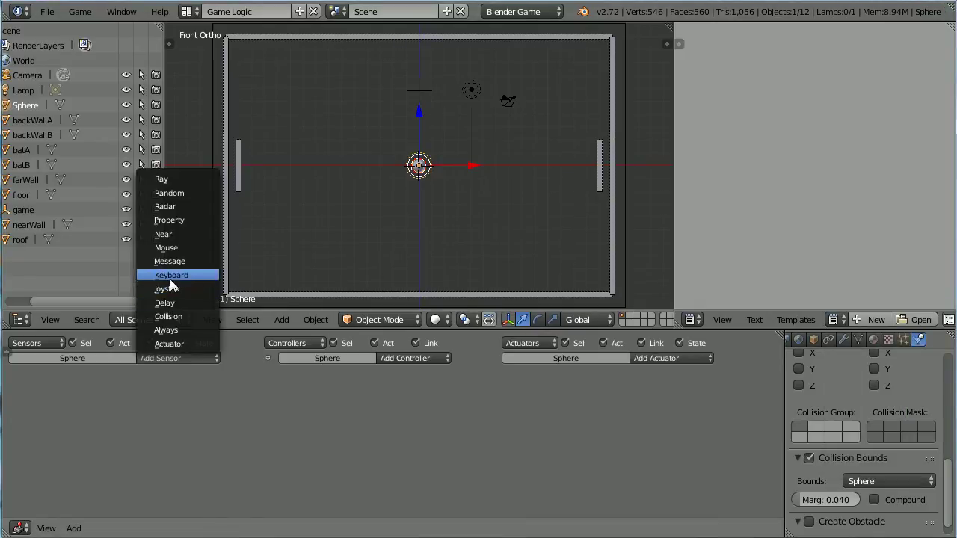
click(199, 277)
click(656, 360)
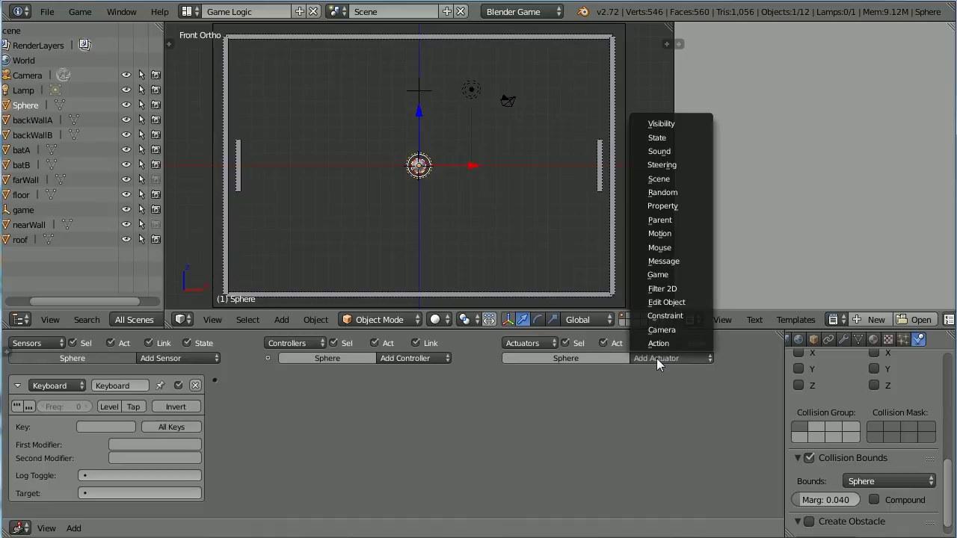
click(702, 233)
click(123, 429)
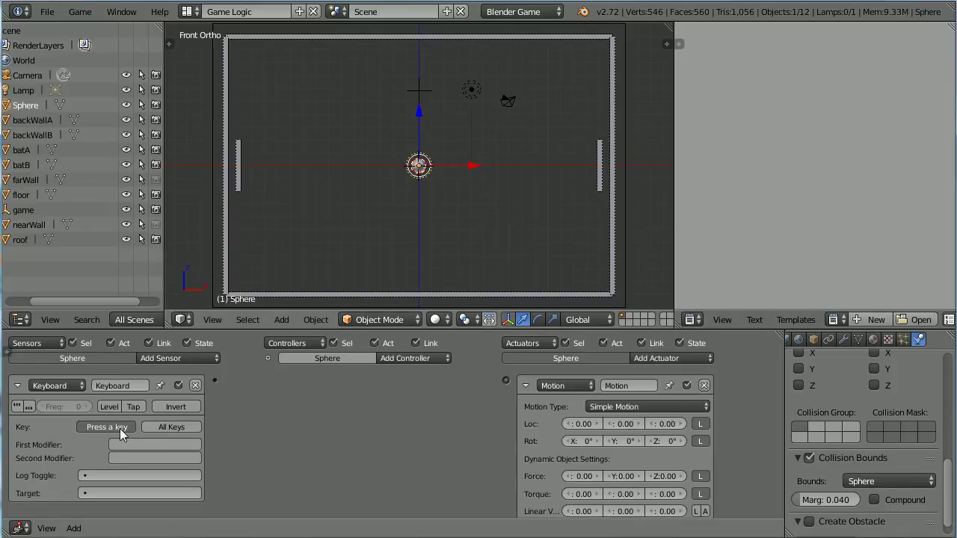
key(s)
- Set the Motion actuator's linear velocity X to 40 and link it to the Keyboard sensor
click(580, 511)
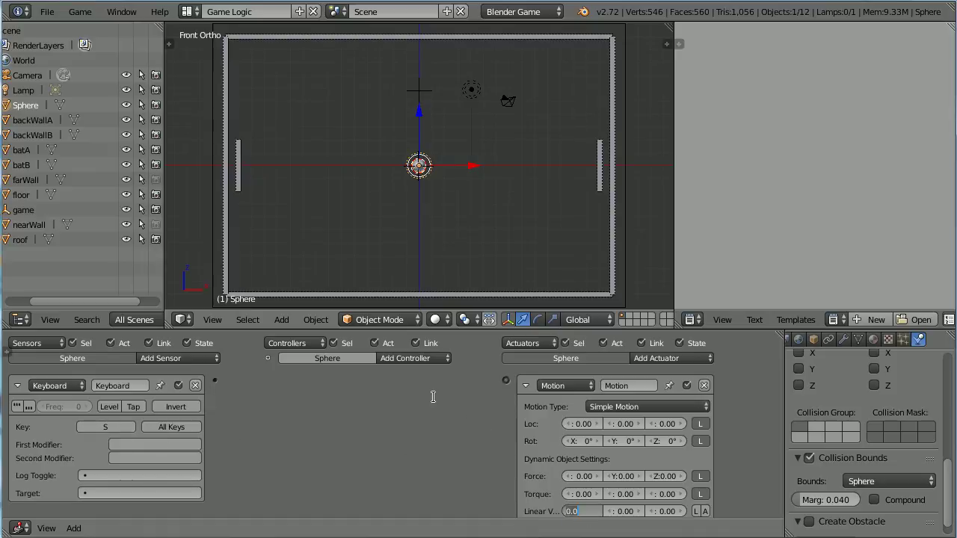
text(40)
key(Return)
drag(215, 383, 510, 378)
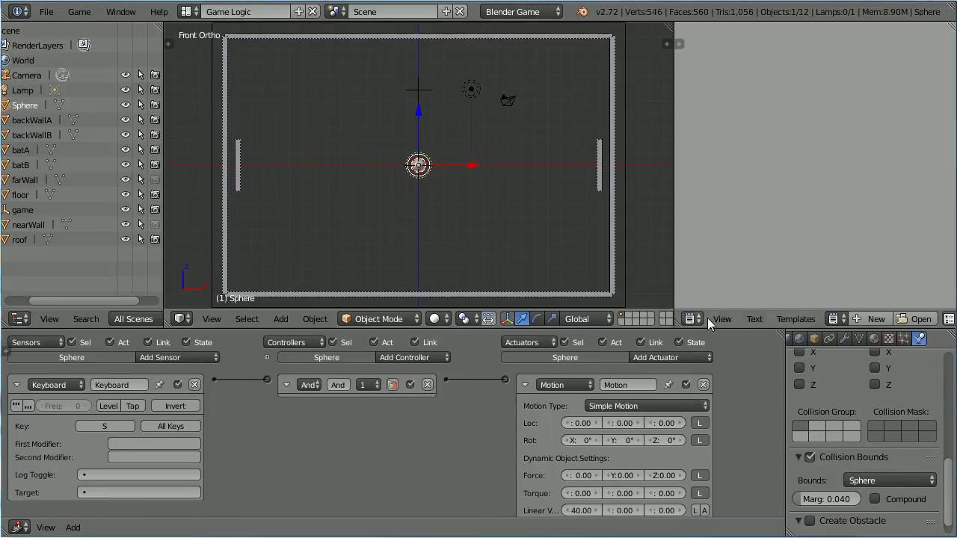
- Set the world gravity to 0 and start the game with P to test the bouncing ball
click(799, 339)
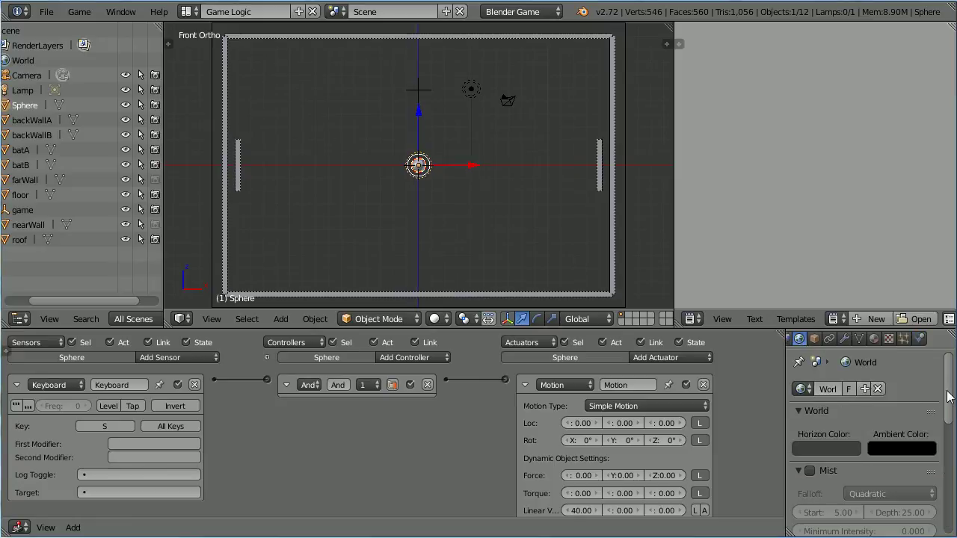
drag(947, 396, 948, 467)
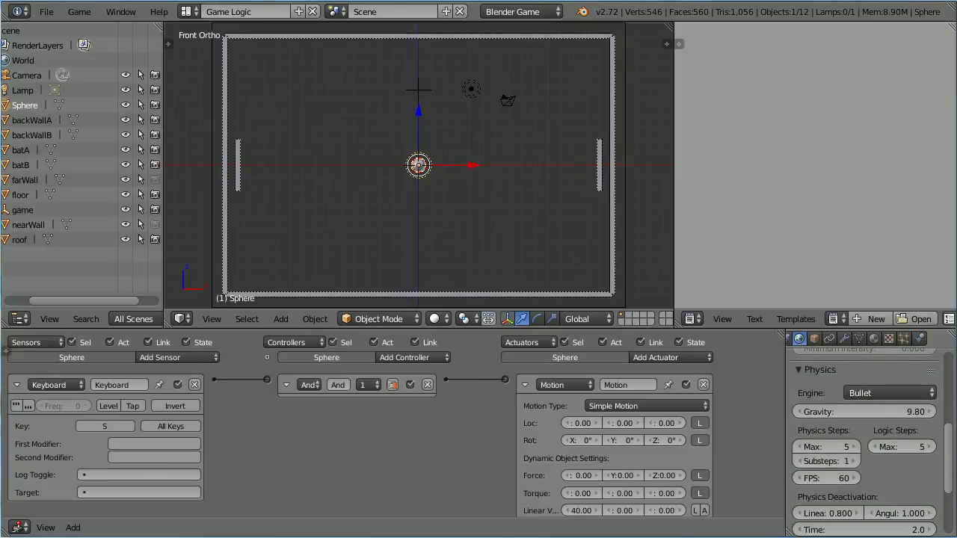
click(923, 412)
text(0)
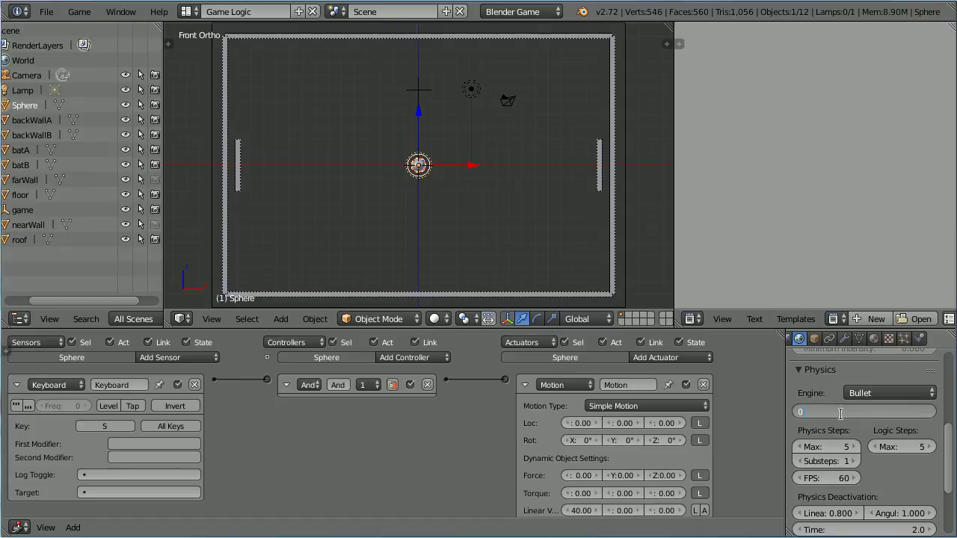
key(Return)
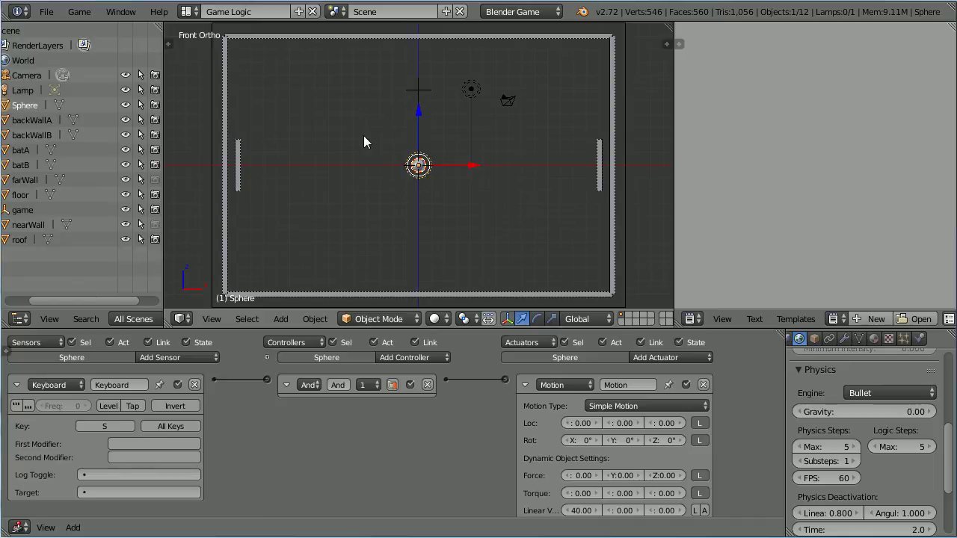
key(p)
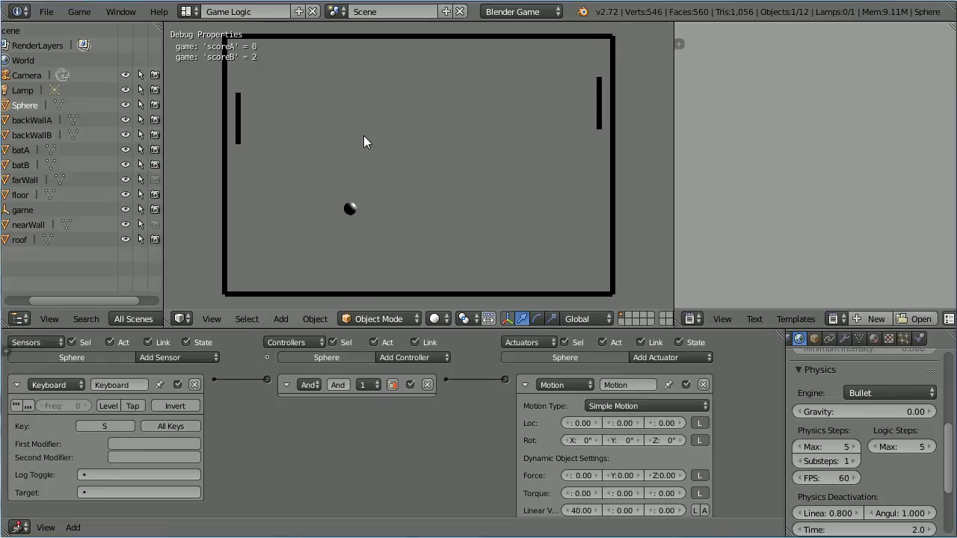
key(Escape)
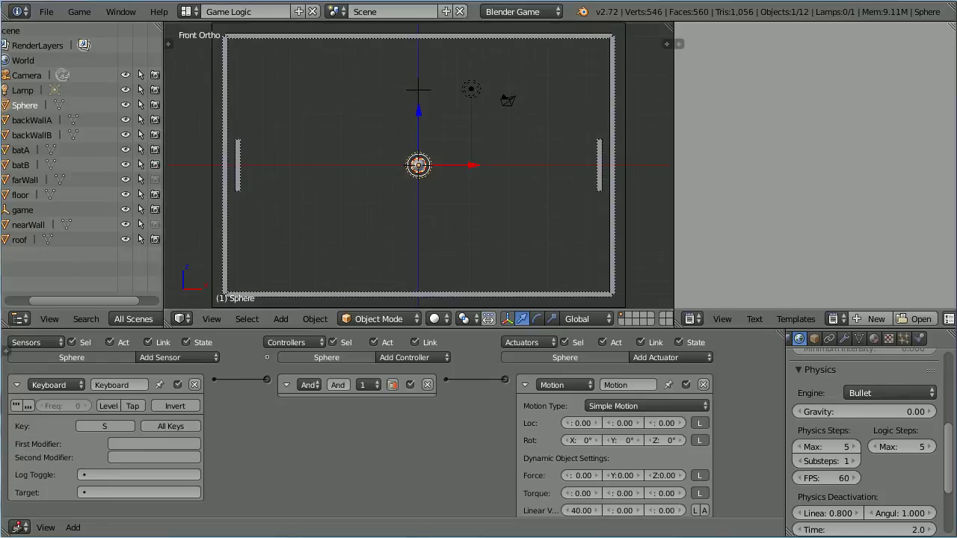
- Limit the sphere's velocity to a minimum of 35 and a maximum of 40
click(873, 338)
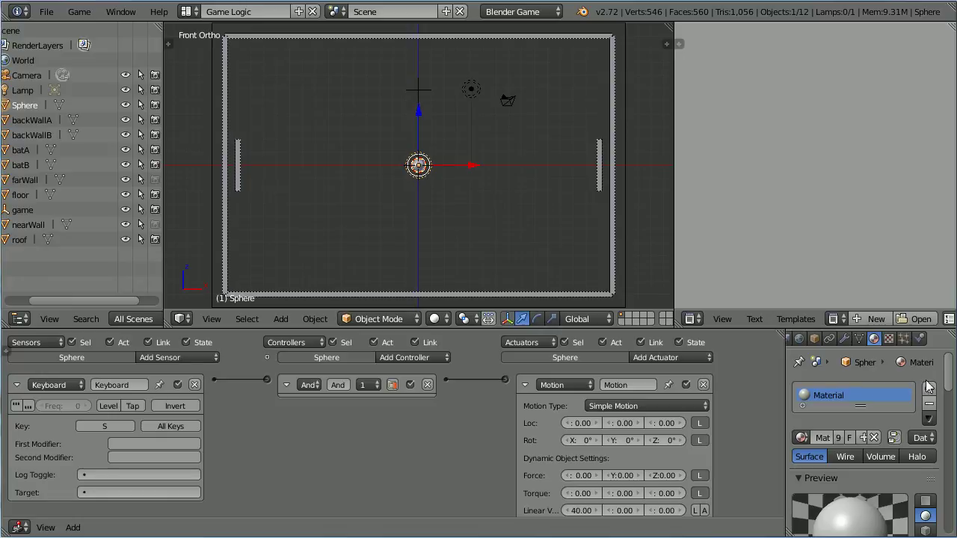
drag(948, 377, 943, 480)
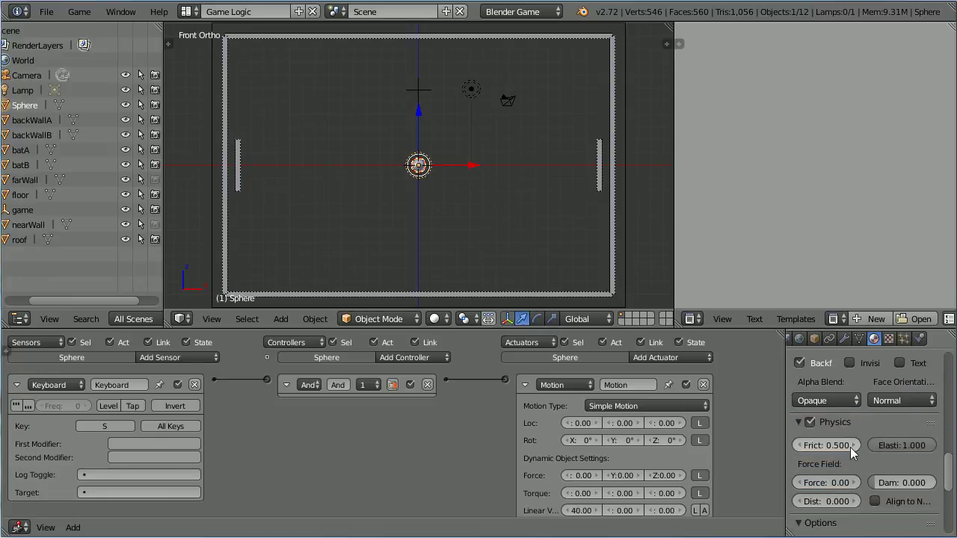
click(923, 339)
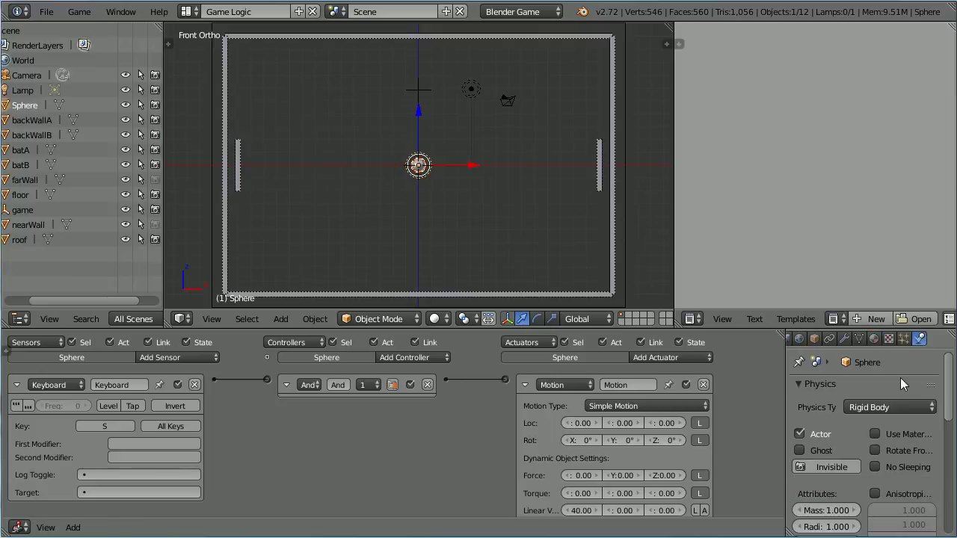
drag(948, 415, 951, 453)
click(839, 477)
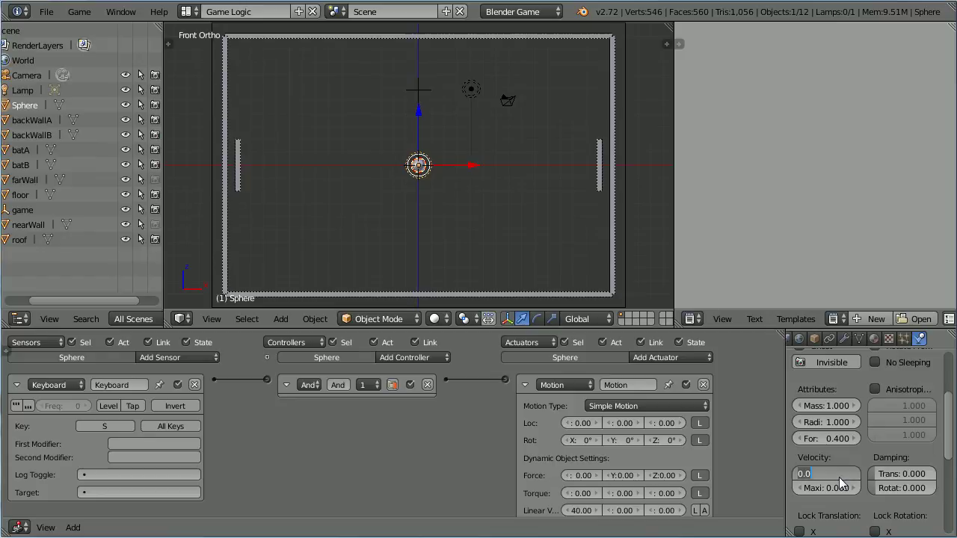
text(35)
key(Return)
click(831, 488)
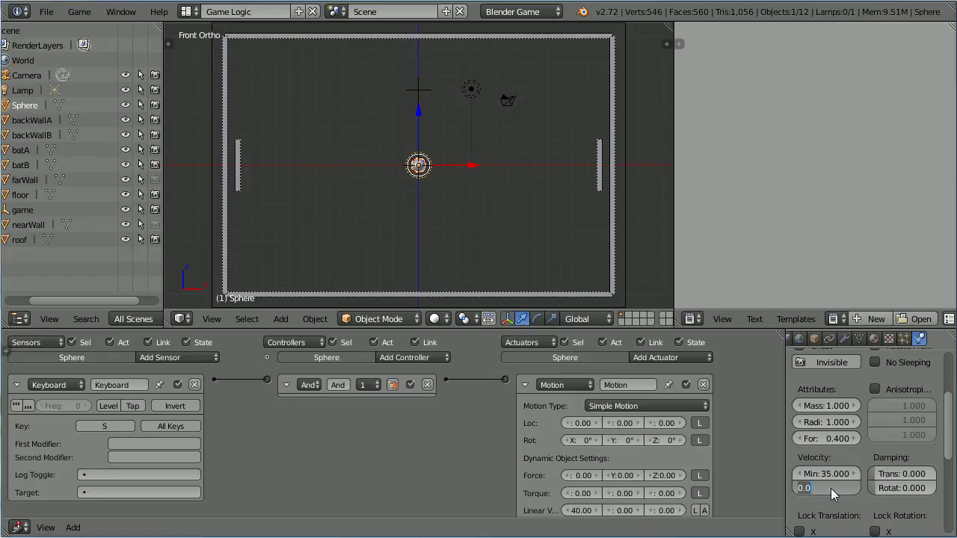
text(40)
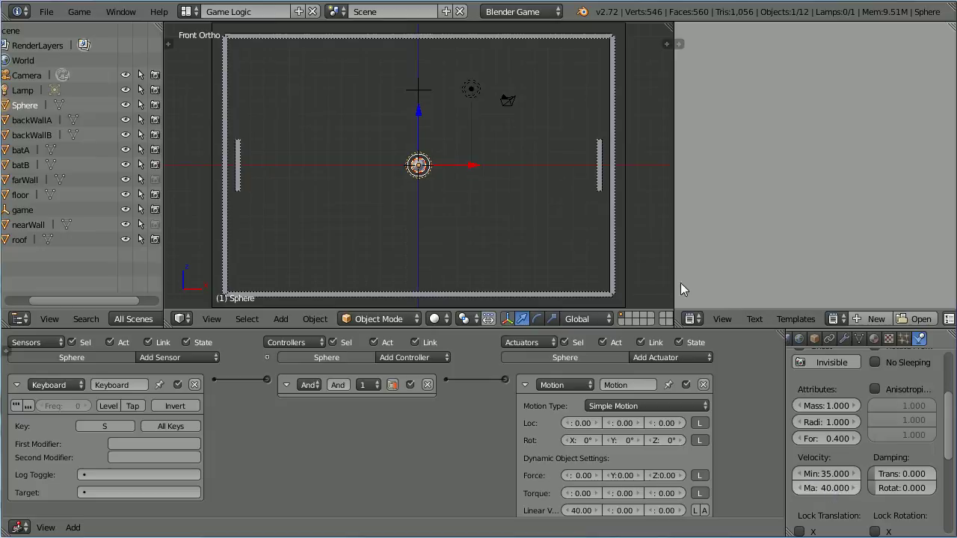
key(Return)
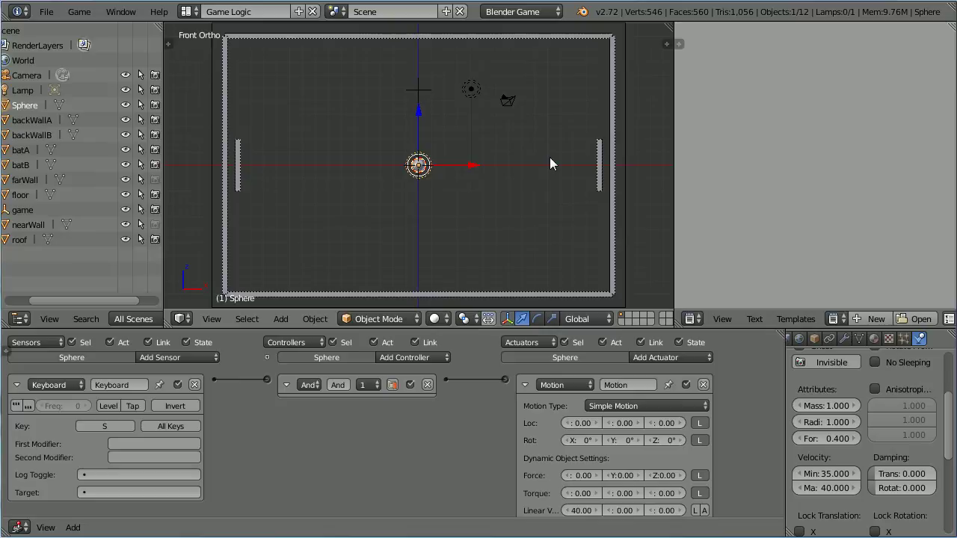
- Start the game engine with P to replay Pong with scoreA and scoreB at 0
key(p)
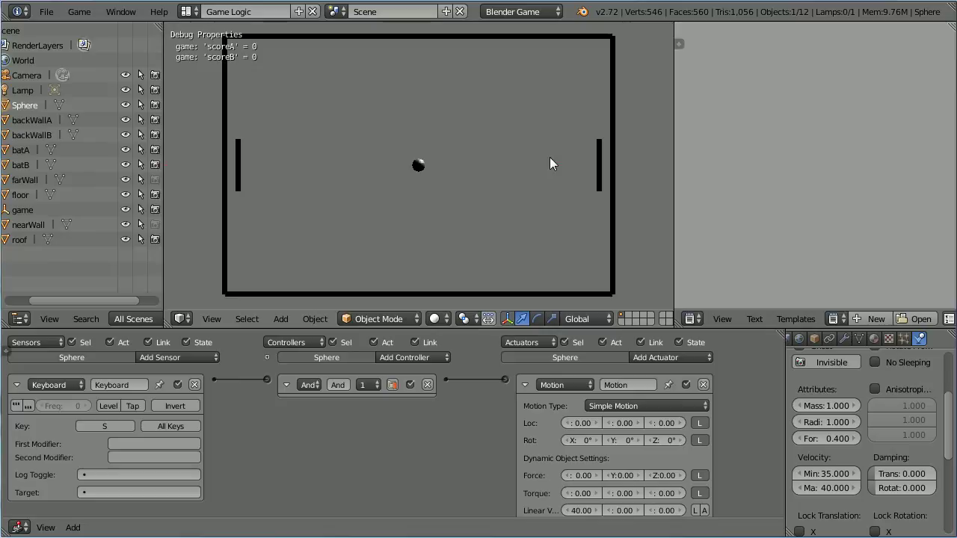